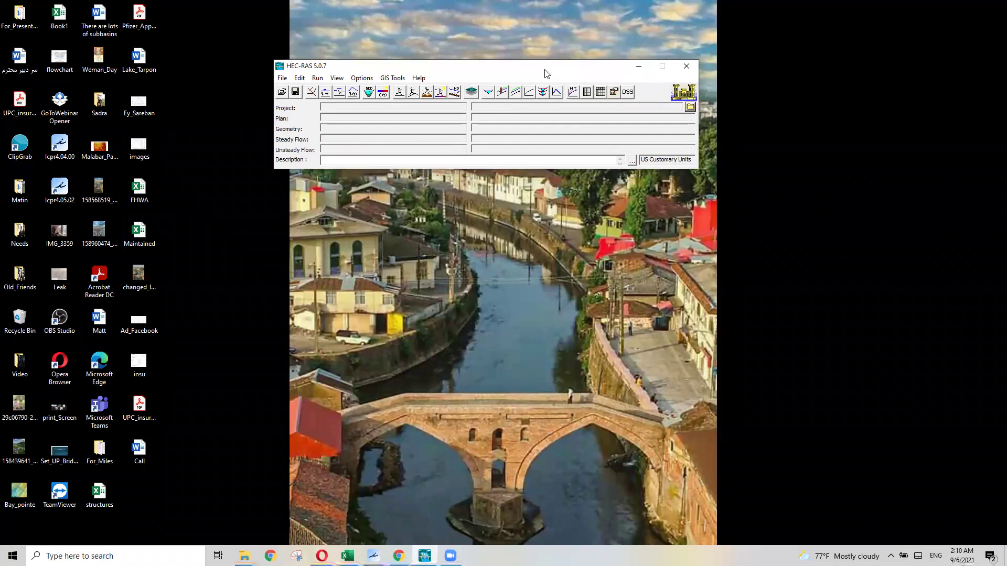
drag(539, 72, 534, 72)
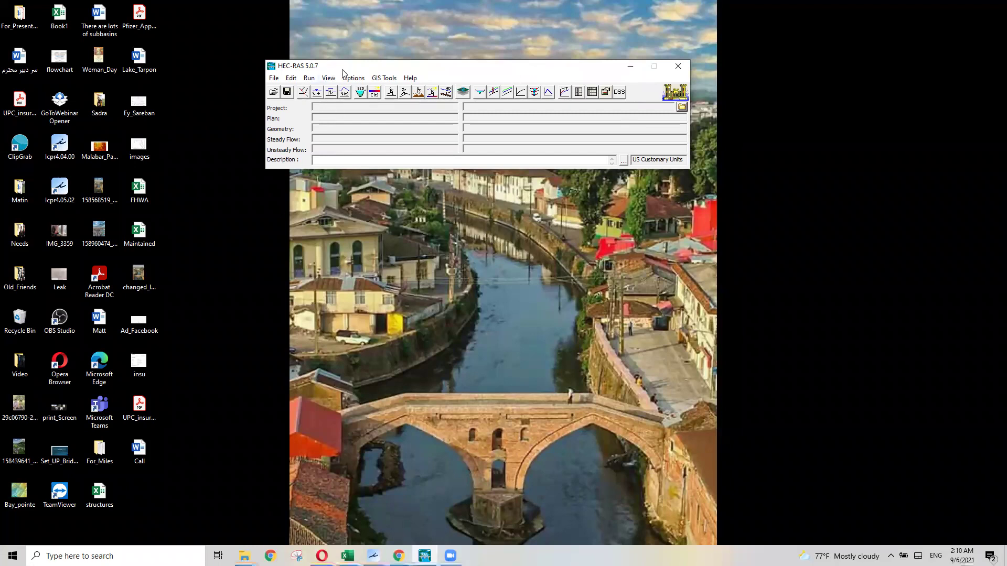
drag(342, 68, 331, 66)
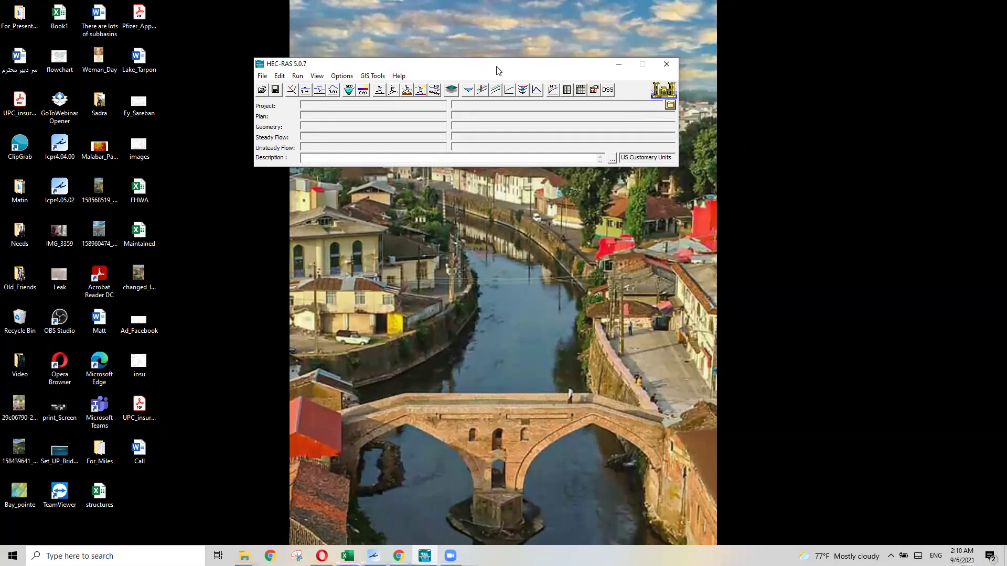
drag(495, 68, 490, 66)
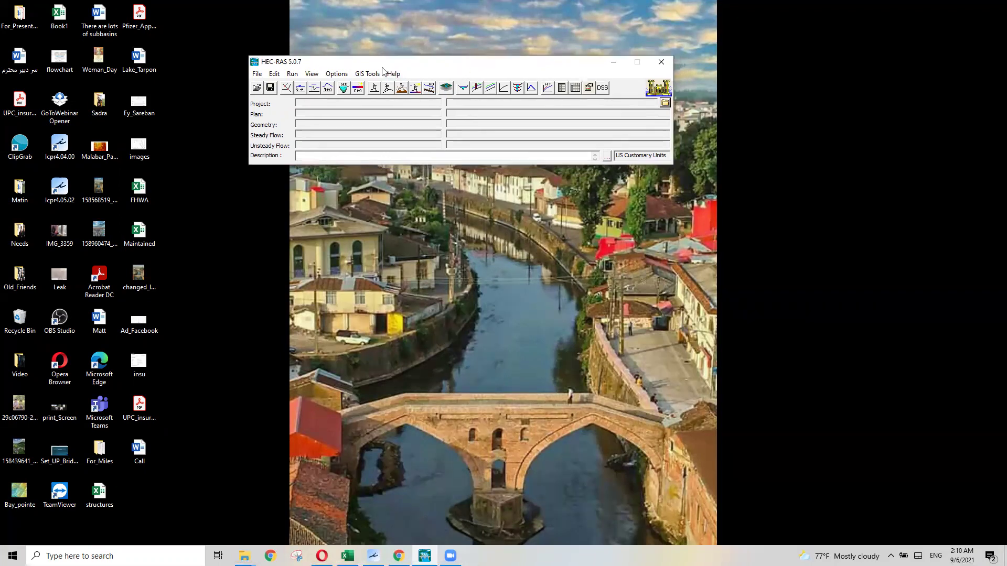
Save the project with the title Bridge_test in the SAI folder on drive D
click(257, 75)
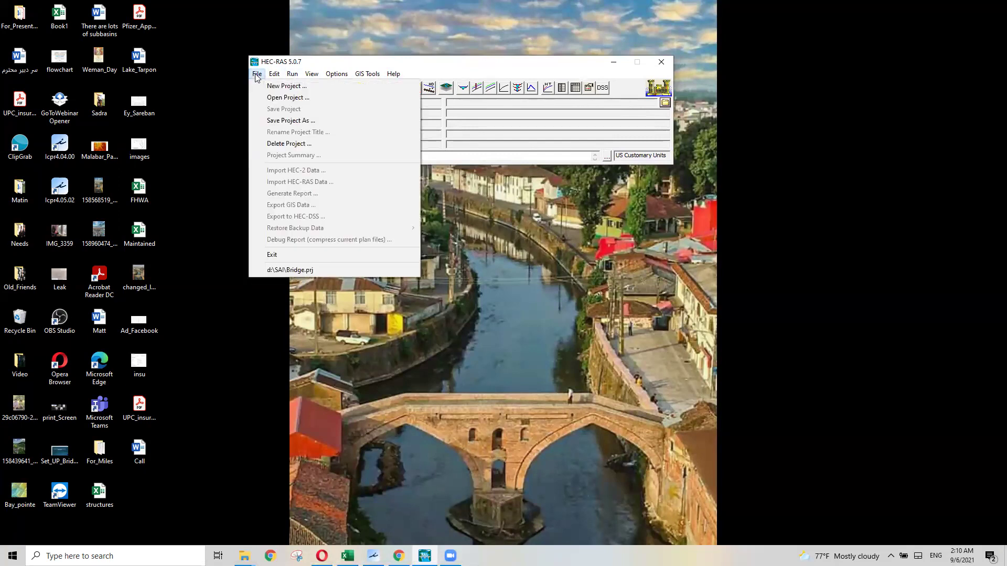
click(290, 125)
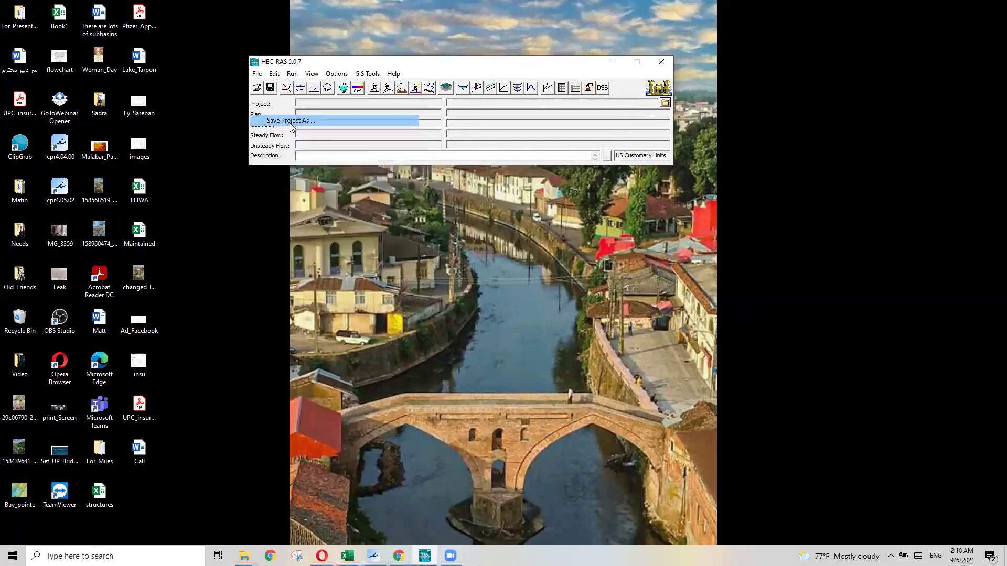
drag(435, 142, 436, 127)
click(572, 229)
click(565, 245)
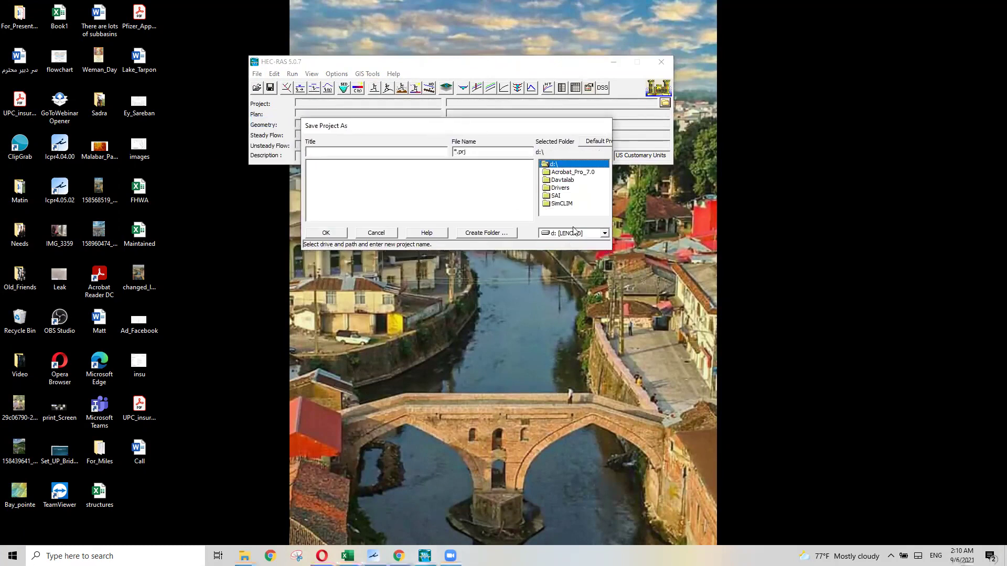
double_click(557, 196)
click(341, 153)
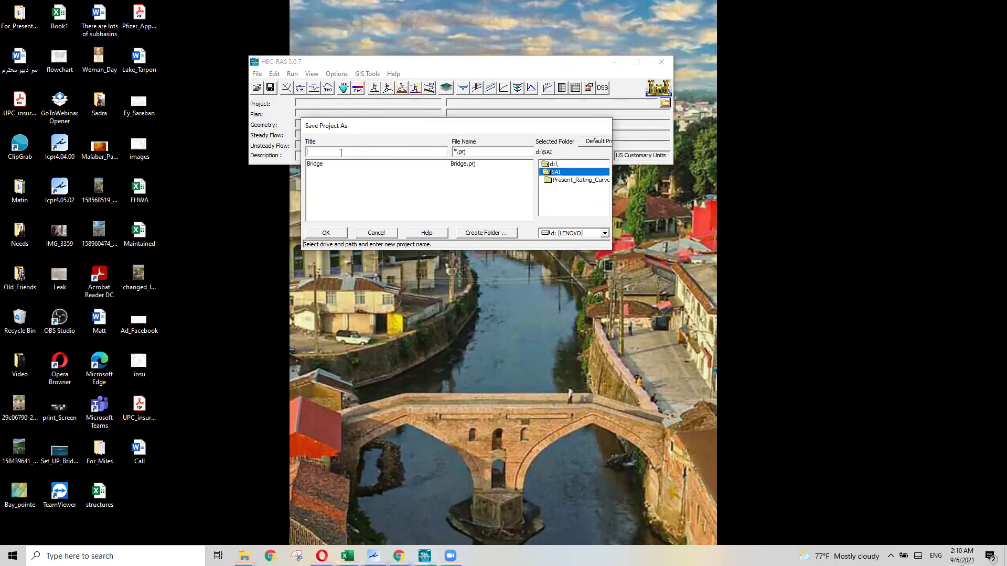
text(Bridge_tes)
click(326, 232)
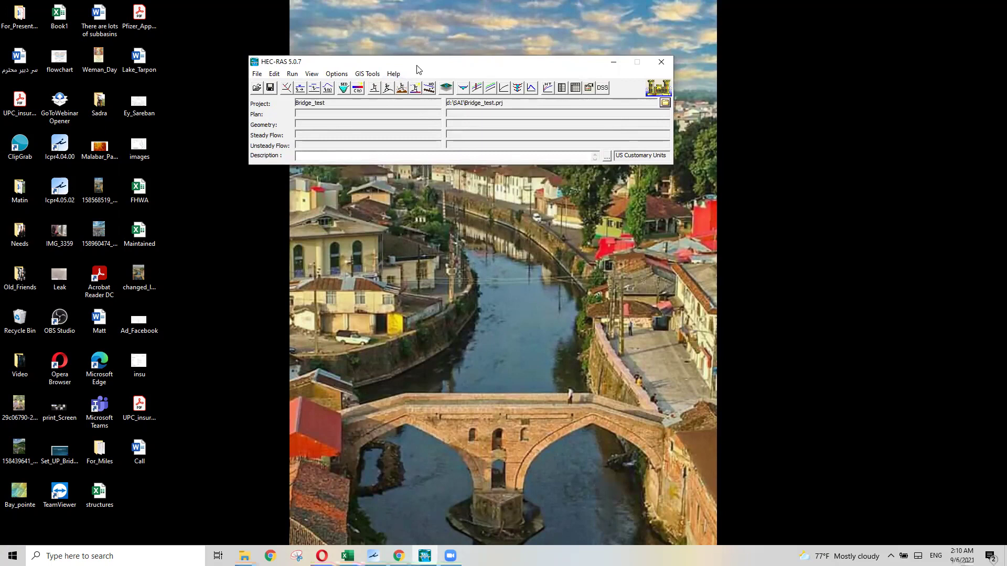
Open the geometric data editor and save the geometry data with the title GeoBridge
drag(418, 69, 411, 62)
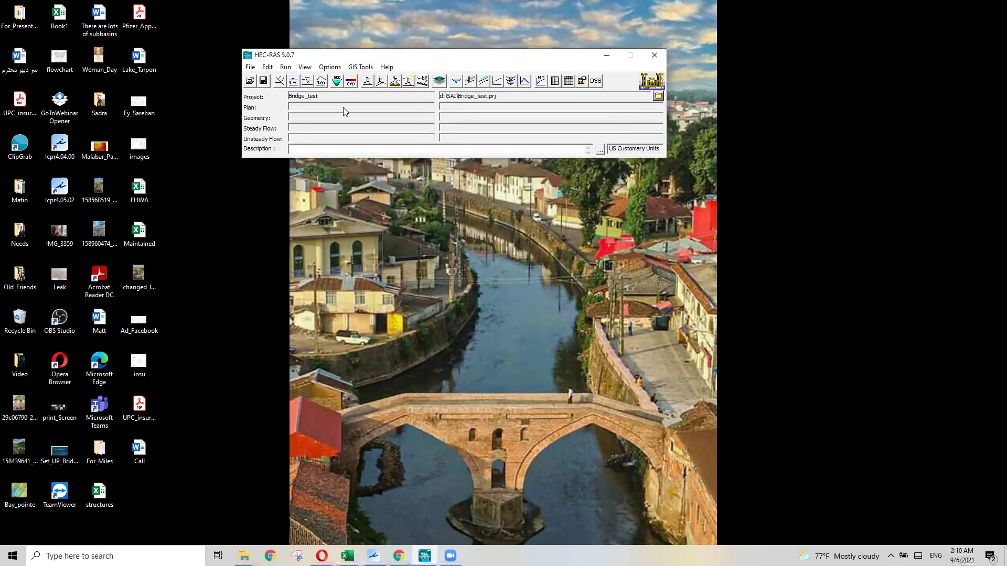
click(280, 82)
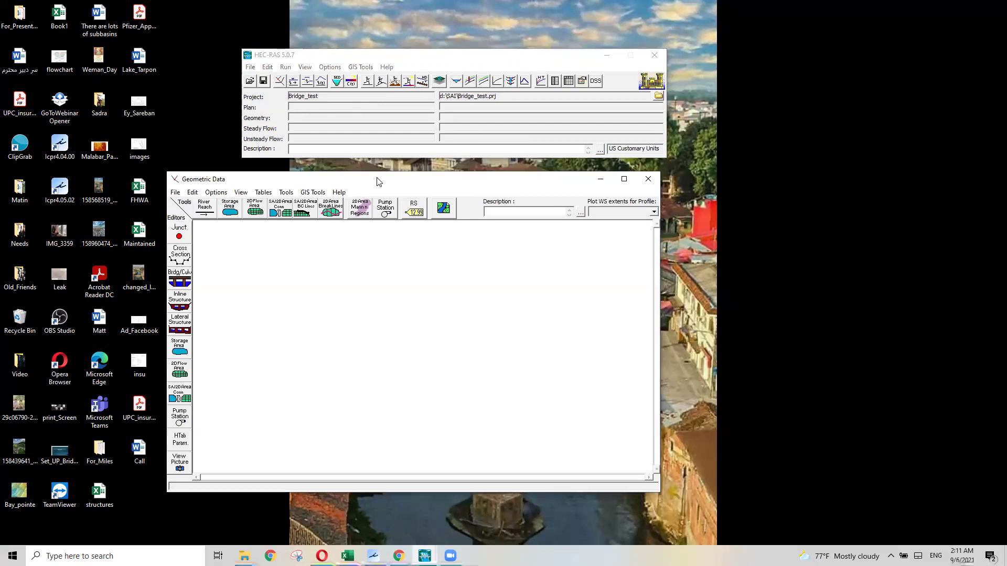
drag(390, 184, 484, 77)
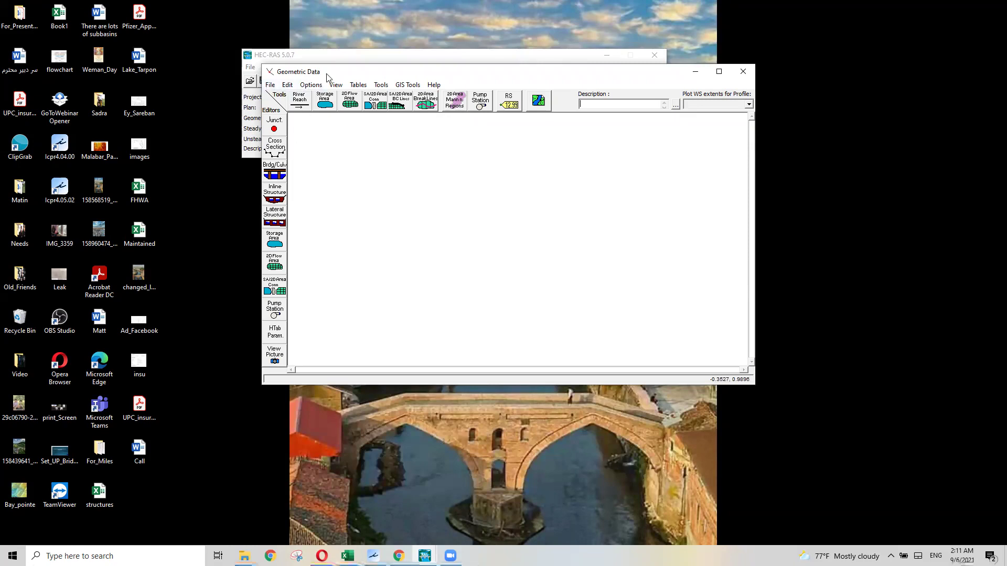
drag(327, 78, 352, 120)
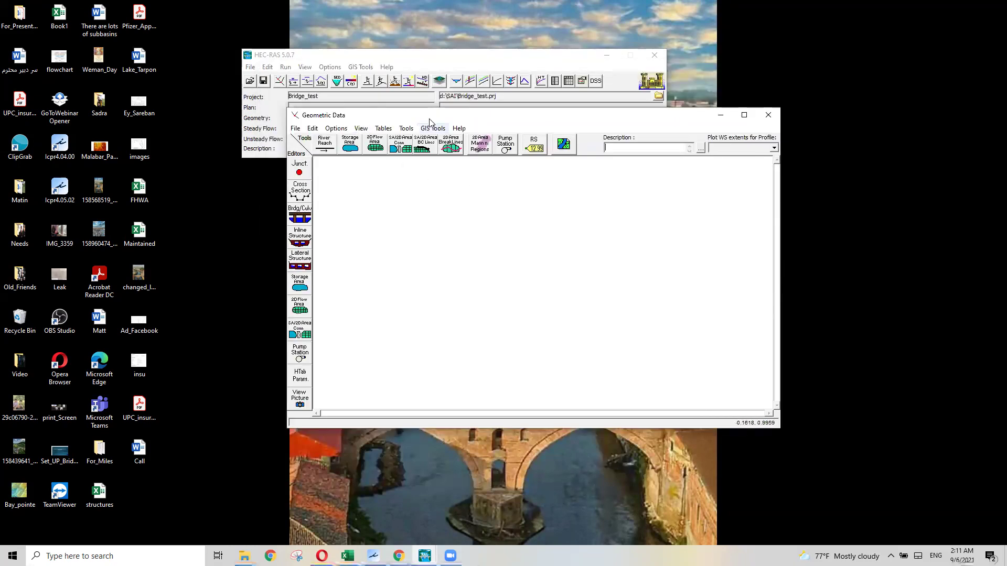
drag(445, 116, 441, 52)
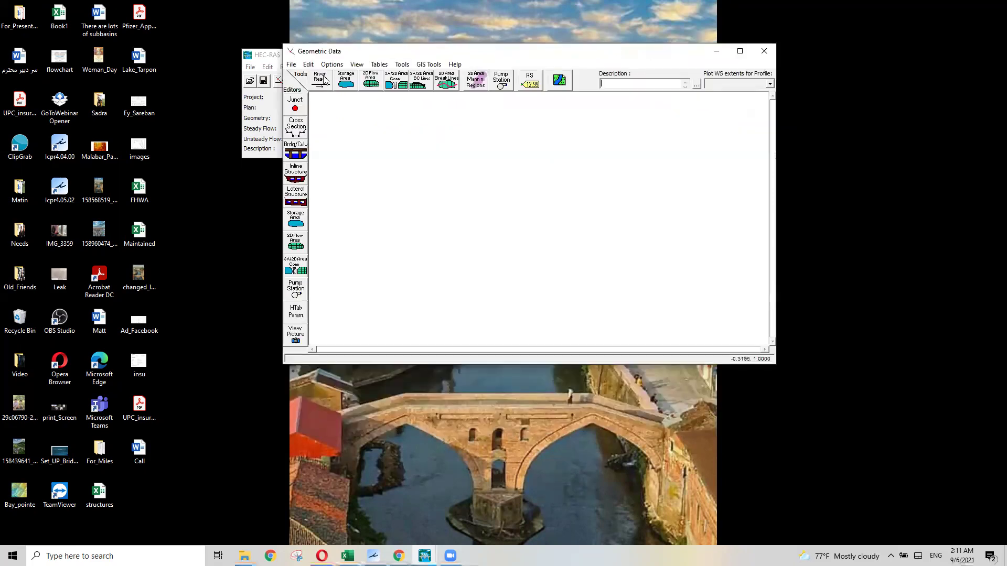
click(290, 65)
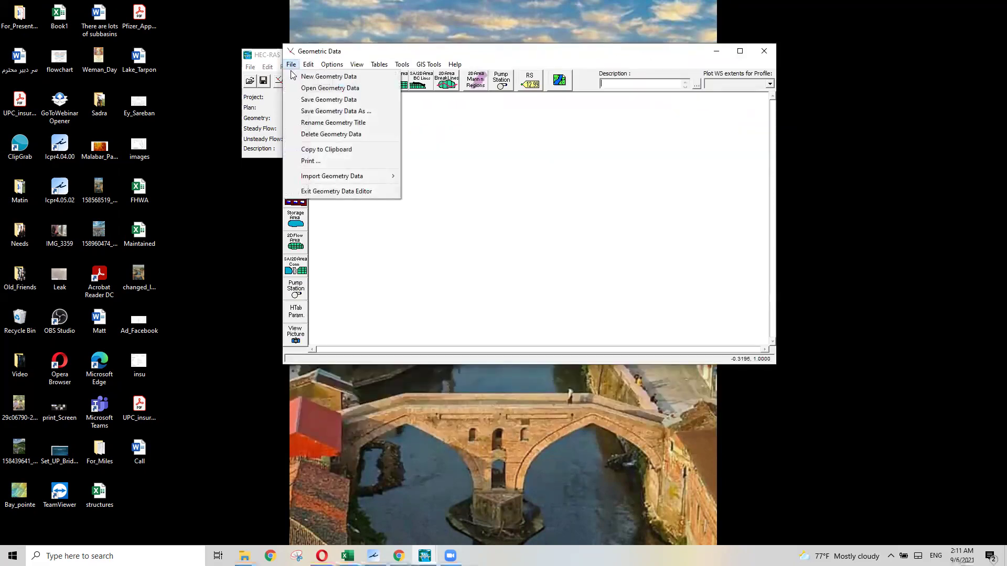
click(312, 102)
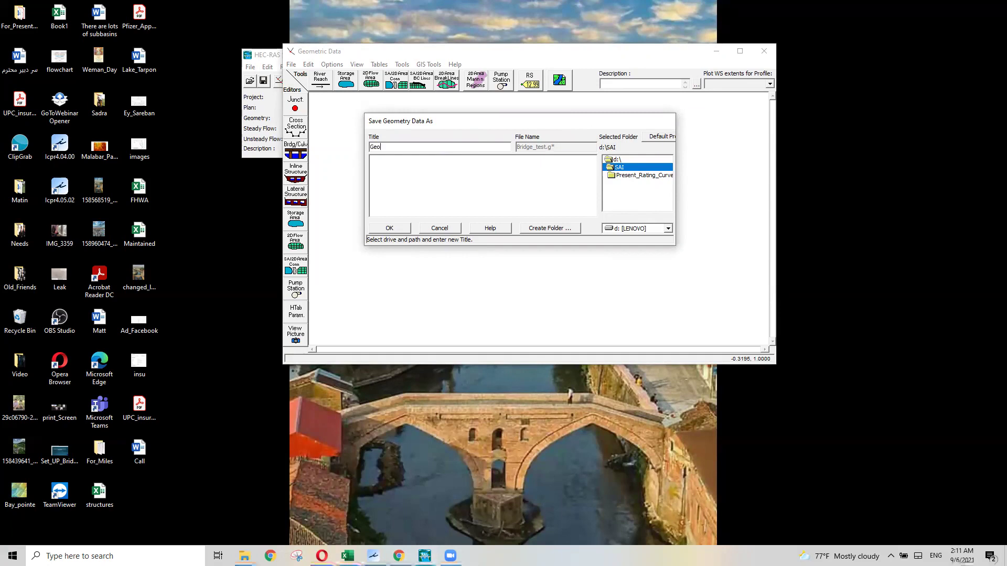
text(ridge)
click(401, 230)
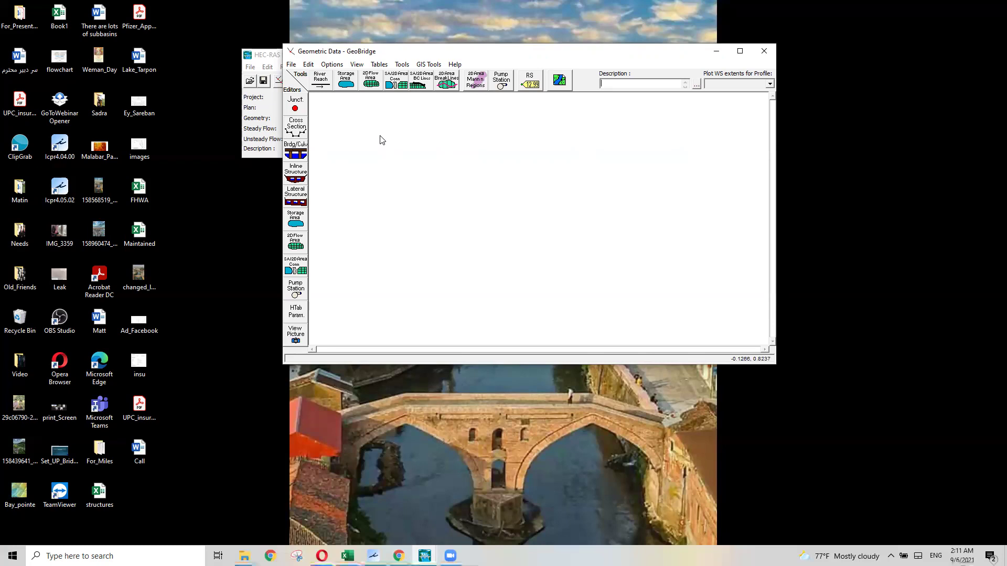
Draw a straight vertical river reach running down the middle of the schematic, naming both the river and the reach Bridge
click(323, 85)
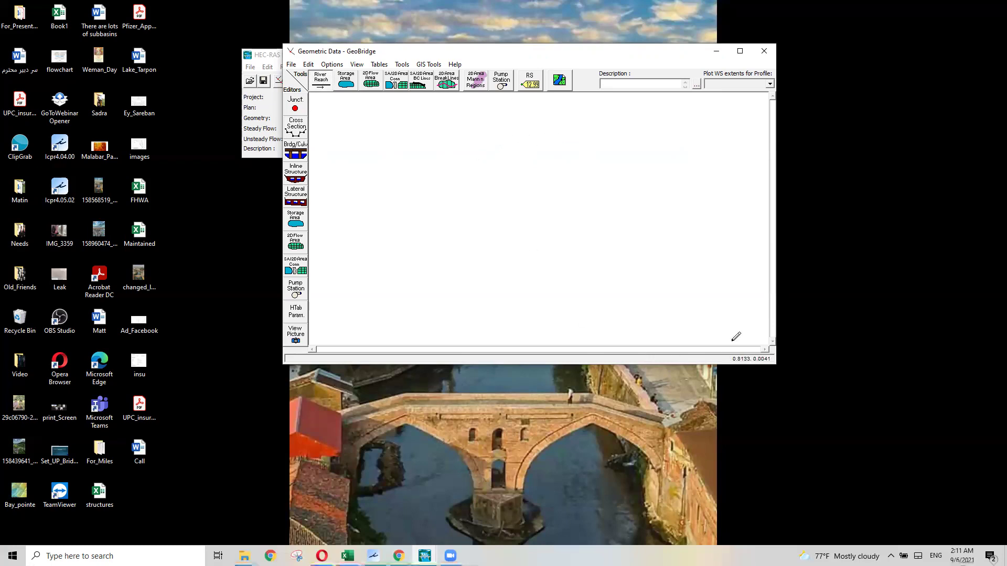
click(511, 105)
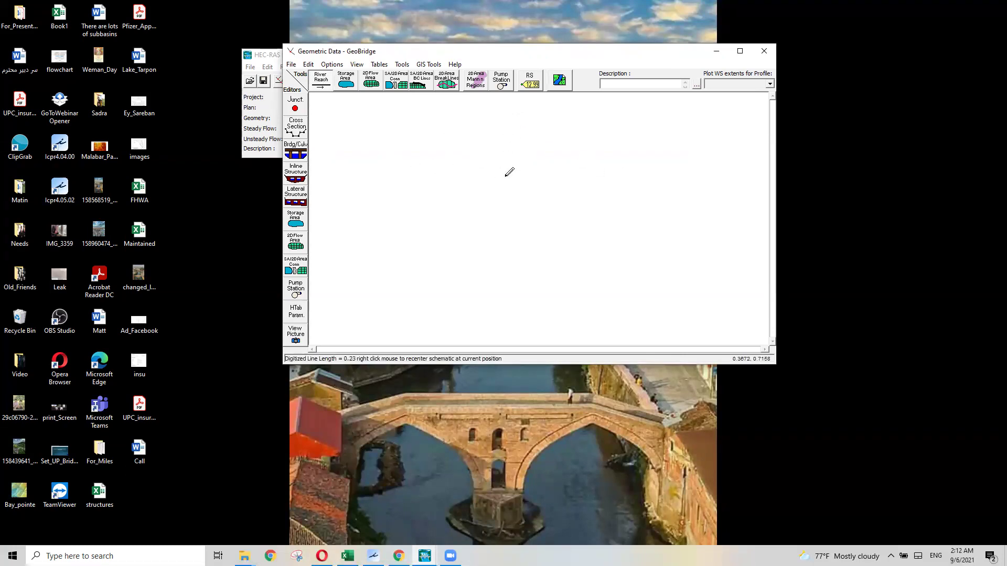
double_click(513, 300)
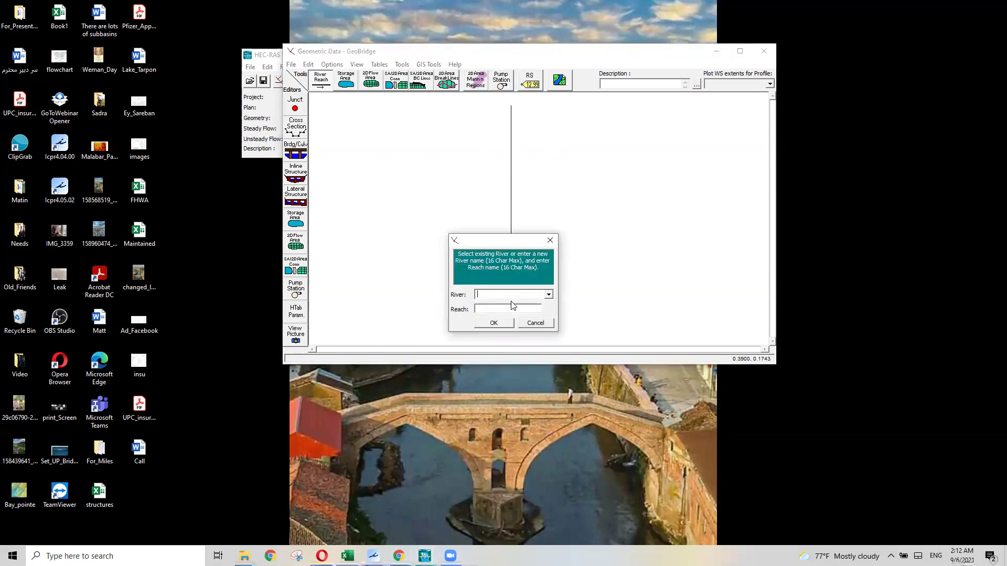
drag(494, 244, 564, 123)
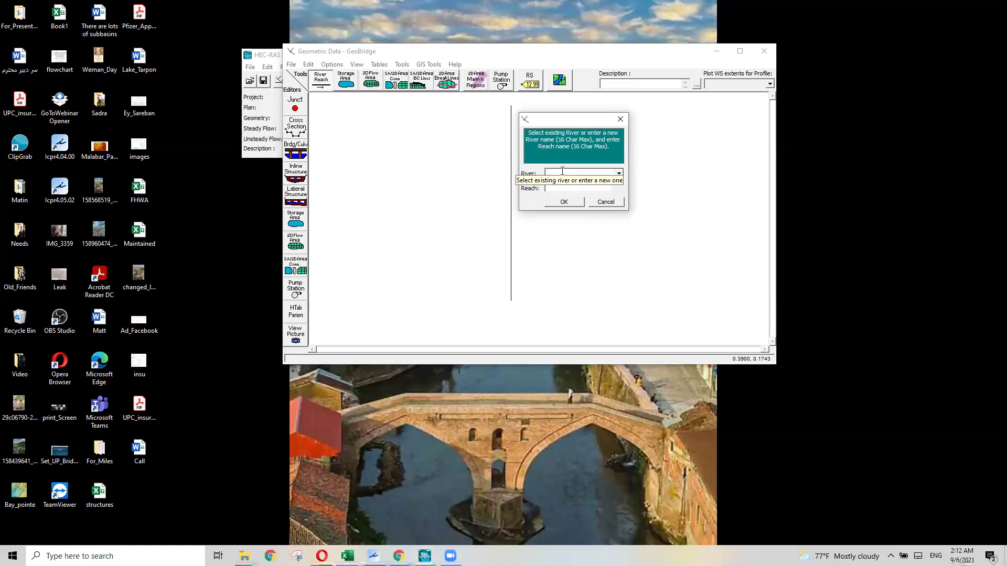
text(Bridge)
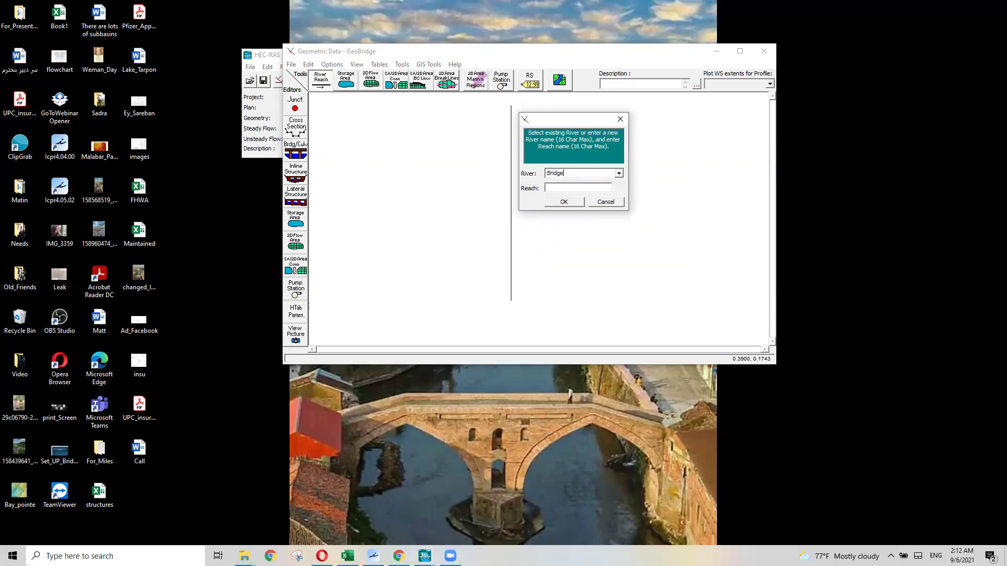
click(558, 185)
text(Bridge)
click(563, 203)
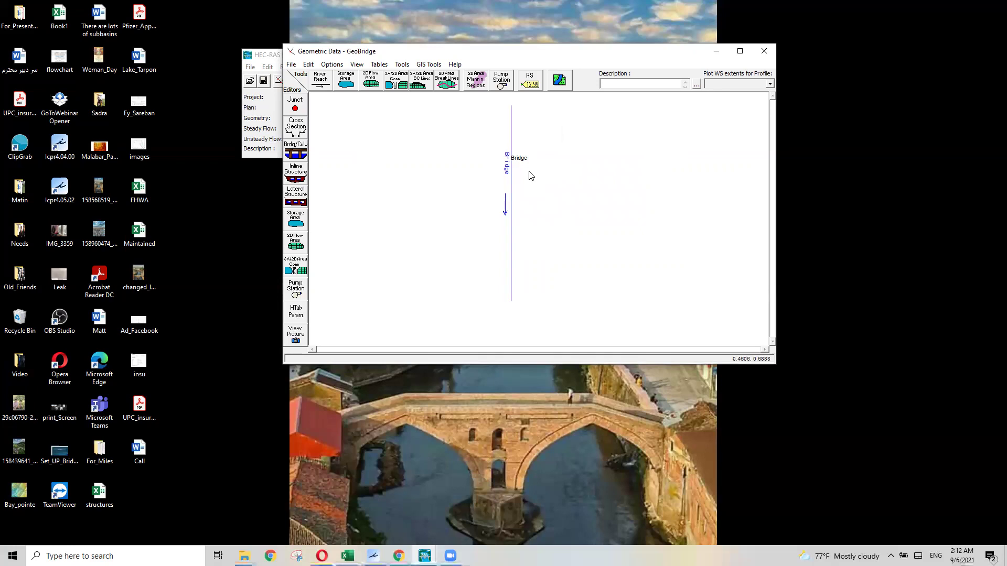
Open the cross section editor and add a new cross section at river station 4 in the Bridge reach
click(306, 134)
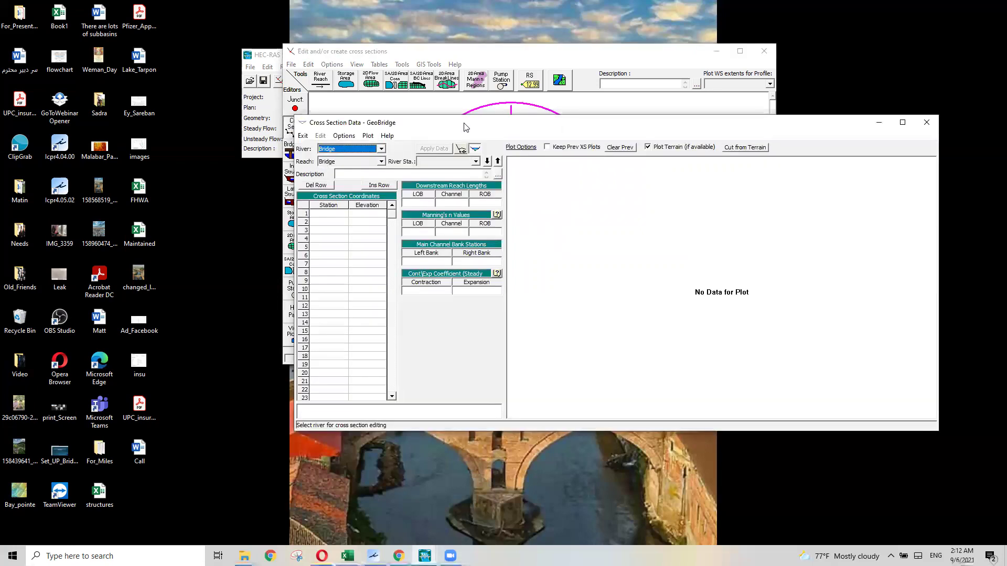
drag(467, 127, 487, 107)
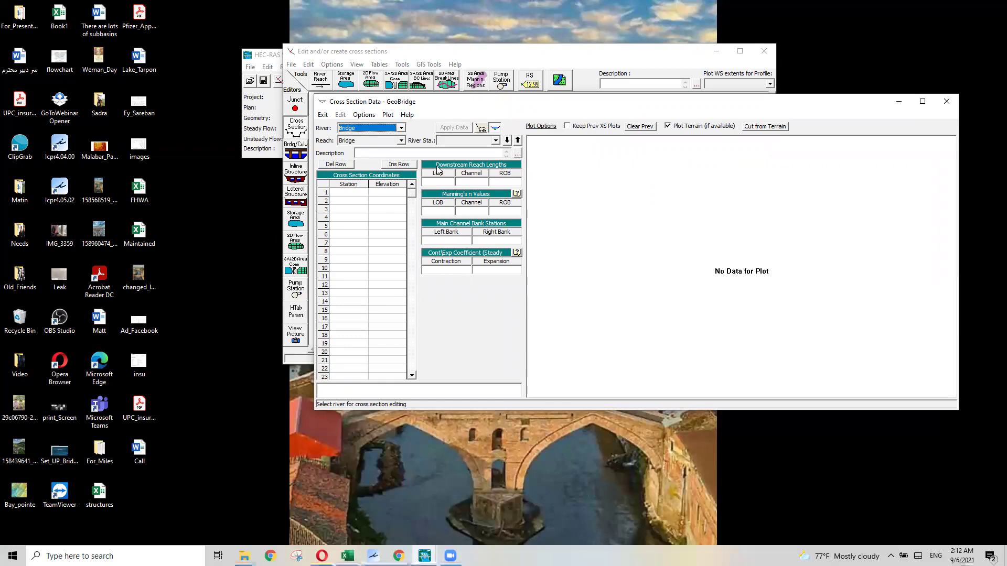
drag(594, 107, 565, 100)
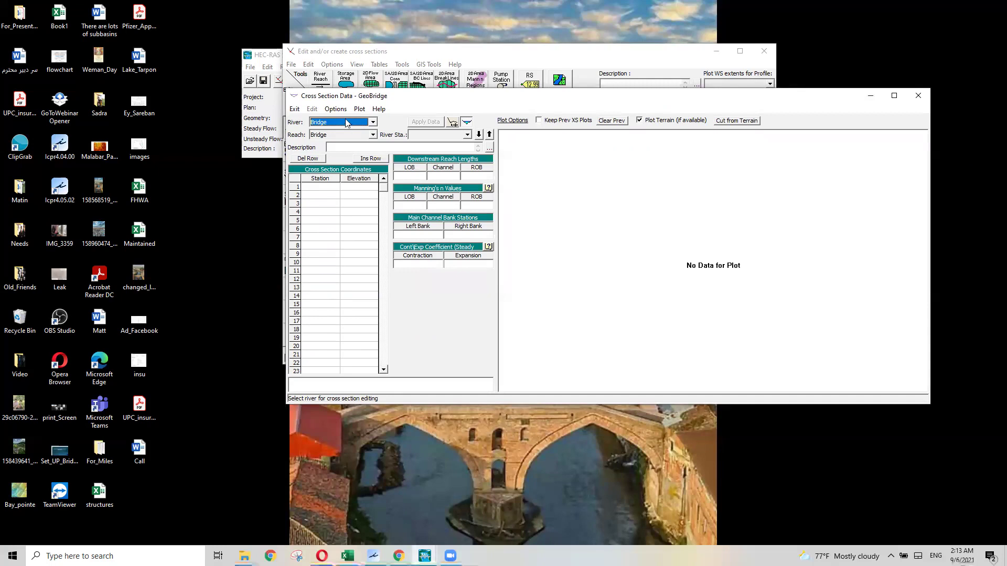
click(336, 111)
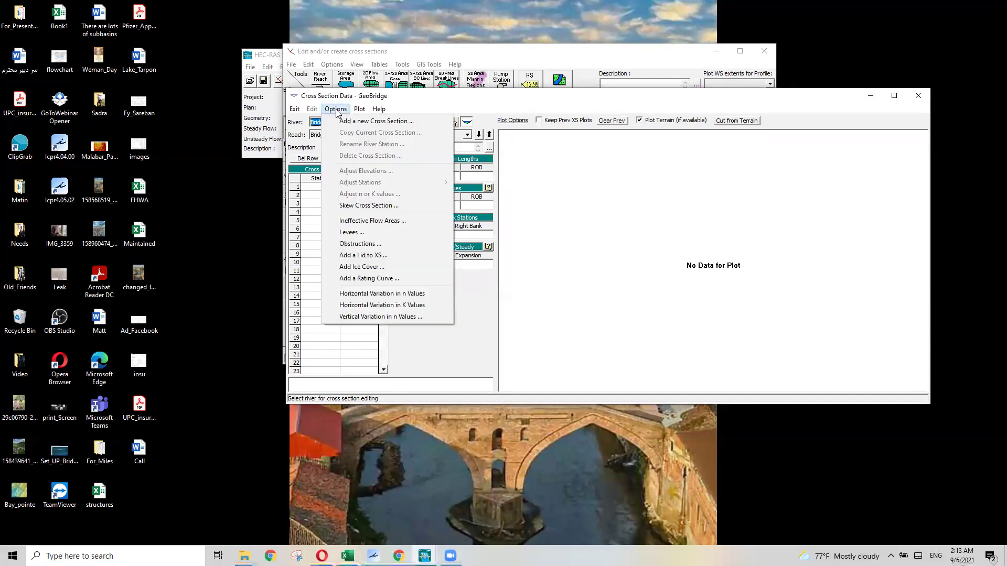
click(344, 122)
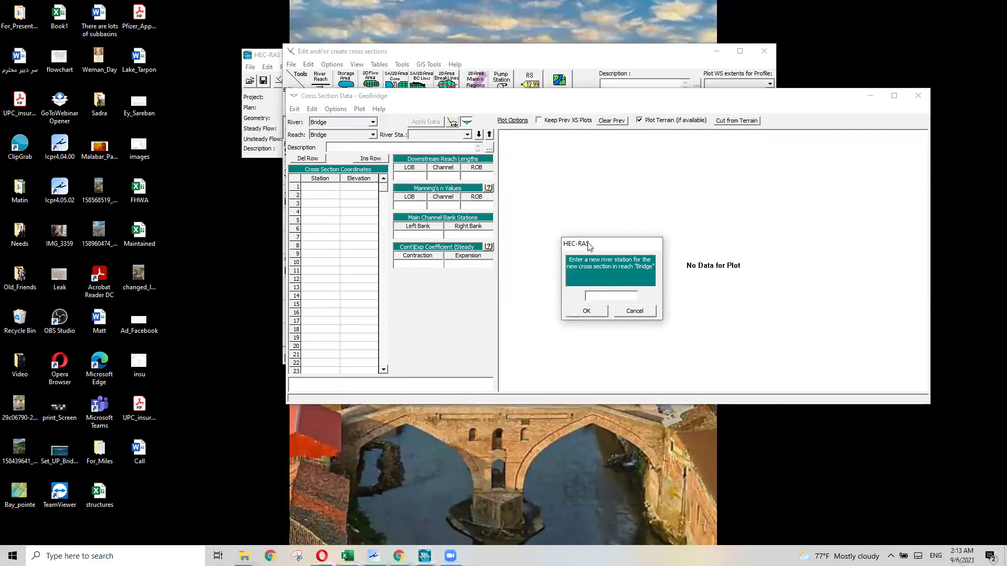
drag(589, 241, 586, 228)
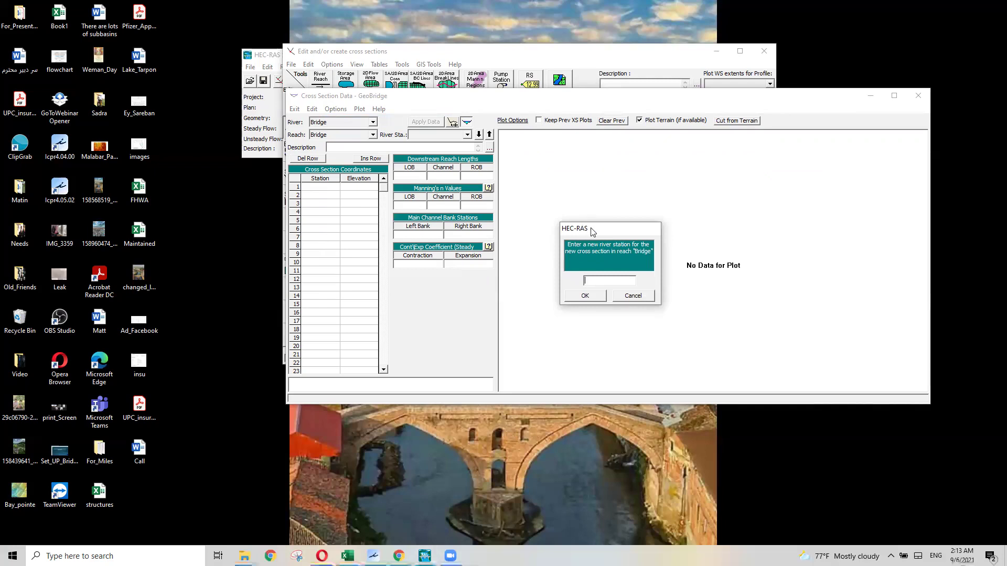
drag(592, 232, 577, 227)
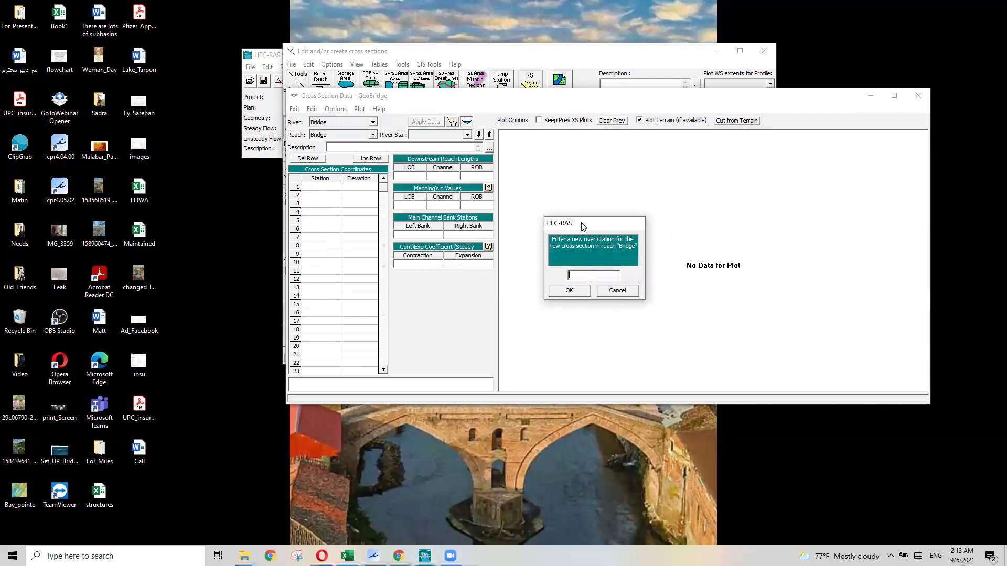
drag(583, 227, 557, 203)
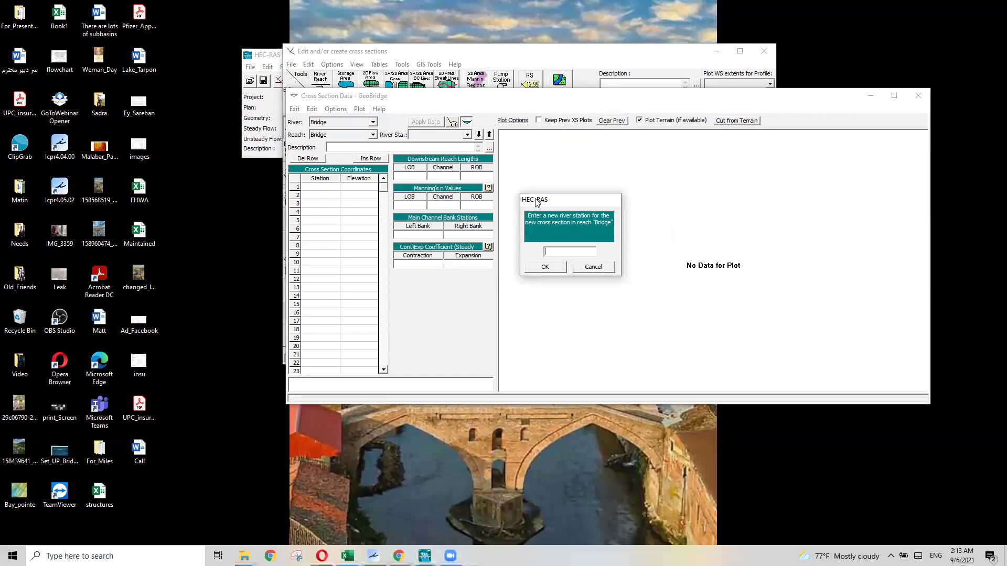
drag(546, 204, 525, 174)
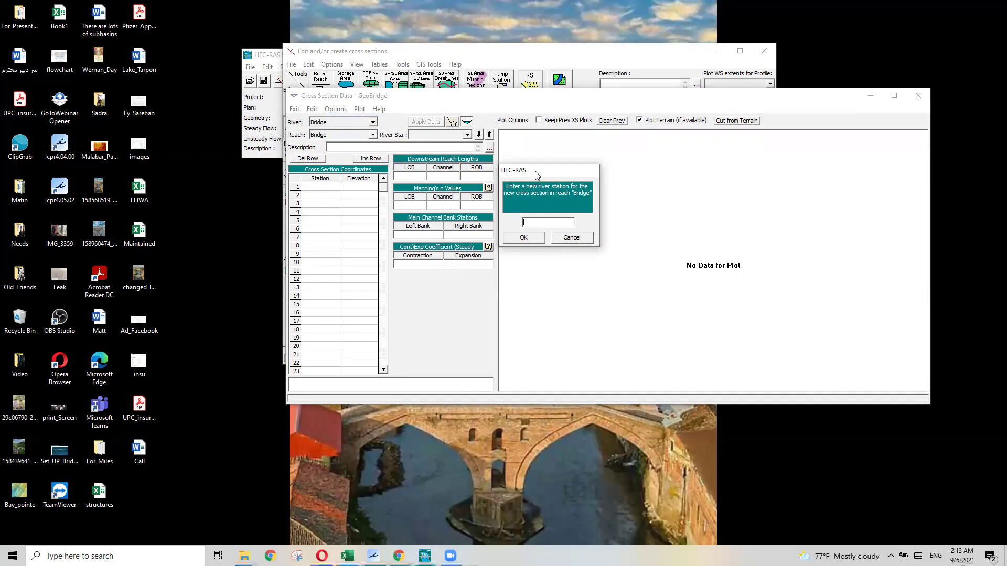
drag(536, 172, 528, 170)
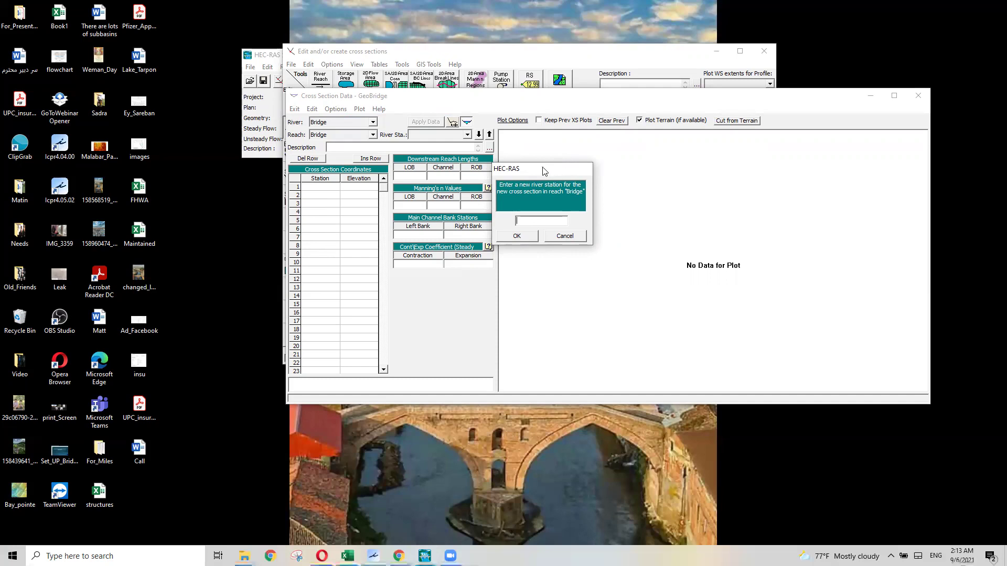
drag(544, 171, 549, 164)
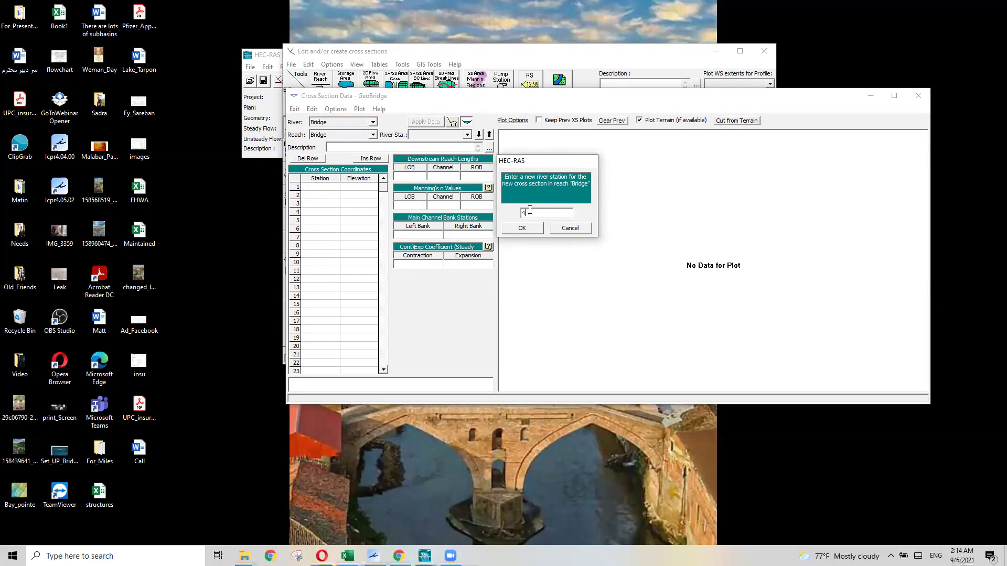
click(522, 228)
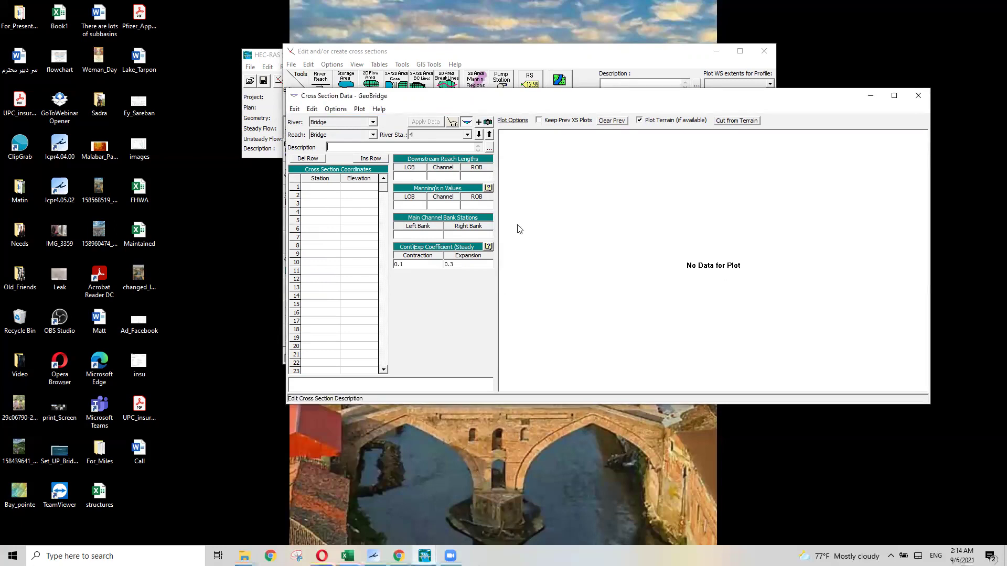
click(467, 135)
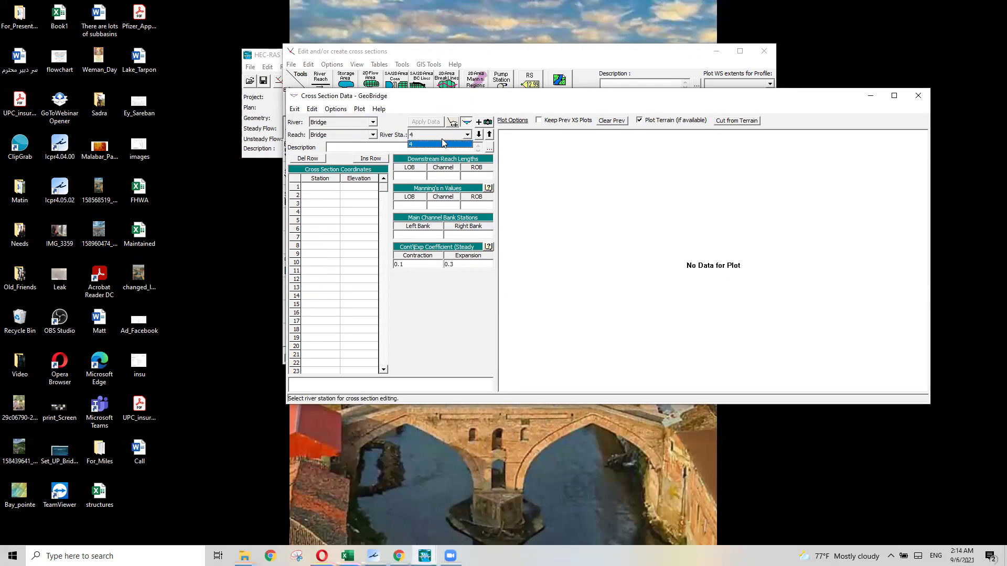
For the cross section at river station 4, enable horizontal variation in n values
click(450, 135)
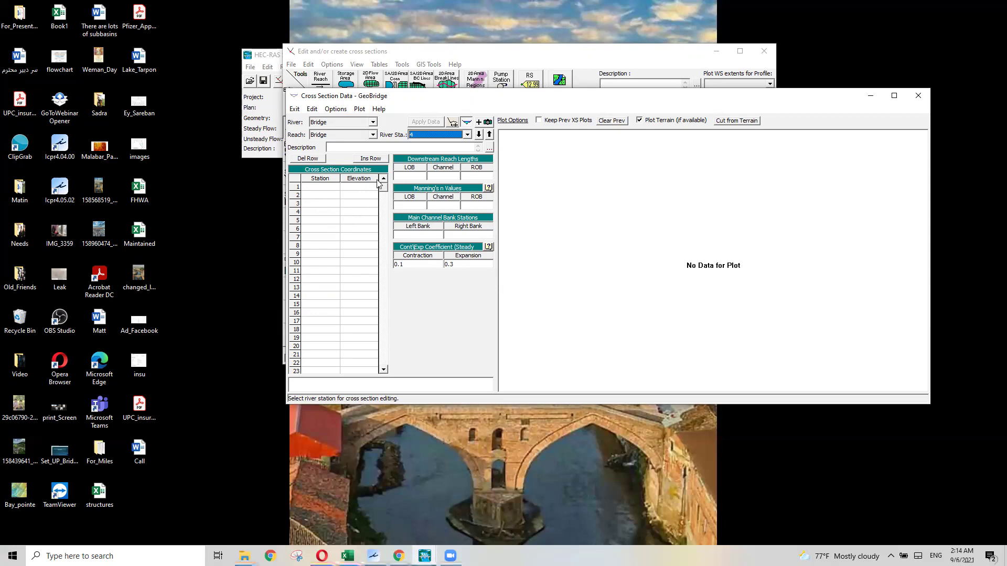
click(418, 205)
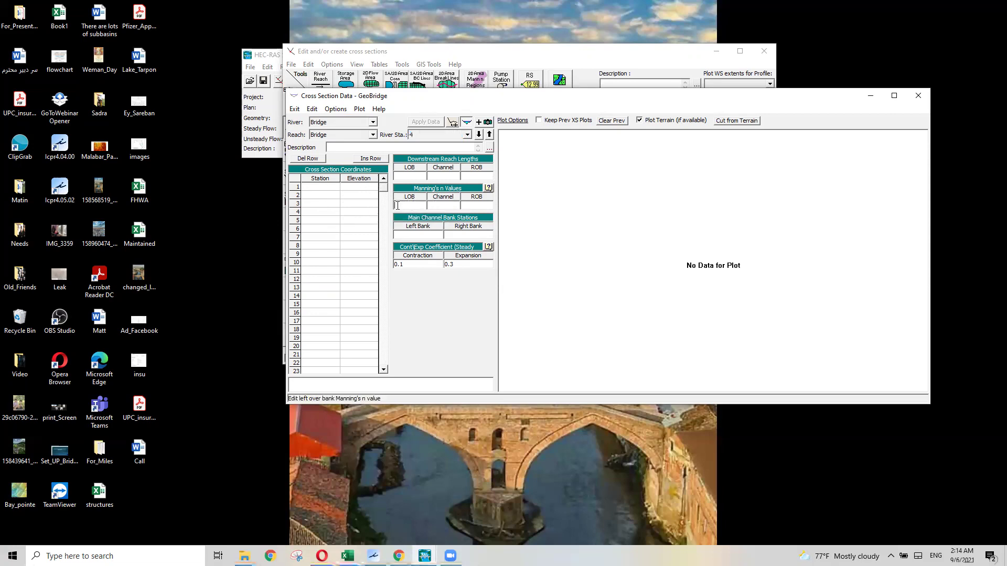
click(440, 205)
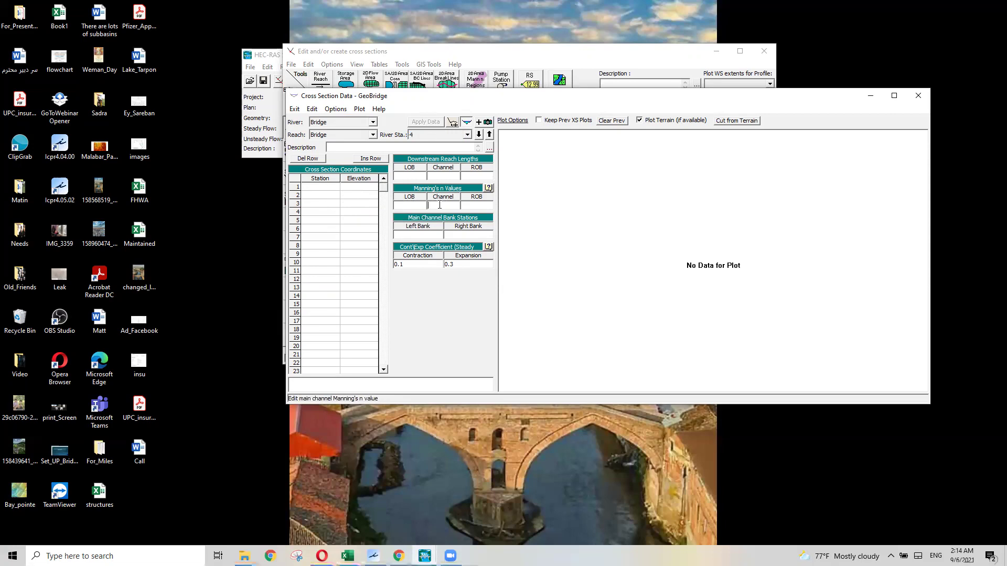
click(479, 205)
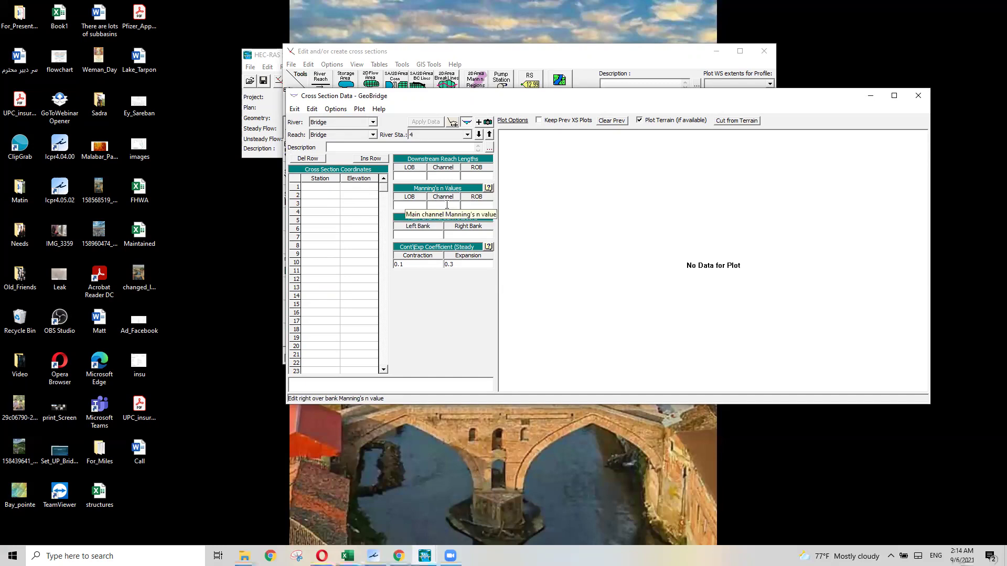
click(409, 205)
click(446, 205)
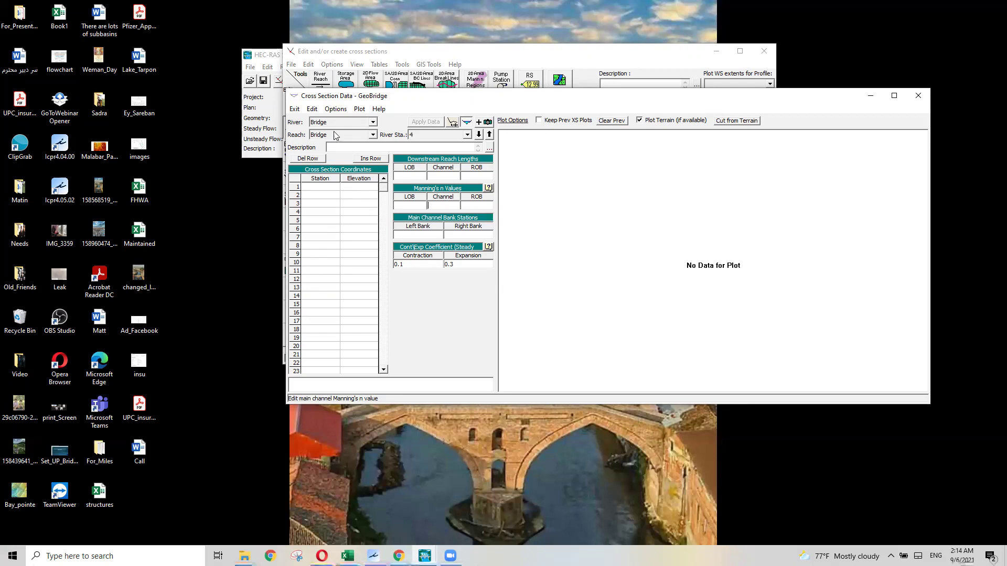
click(336, 109)
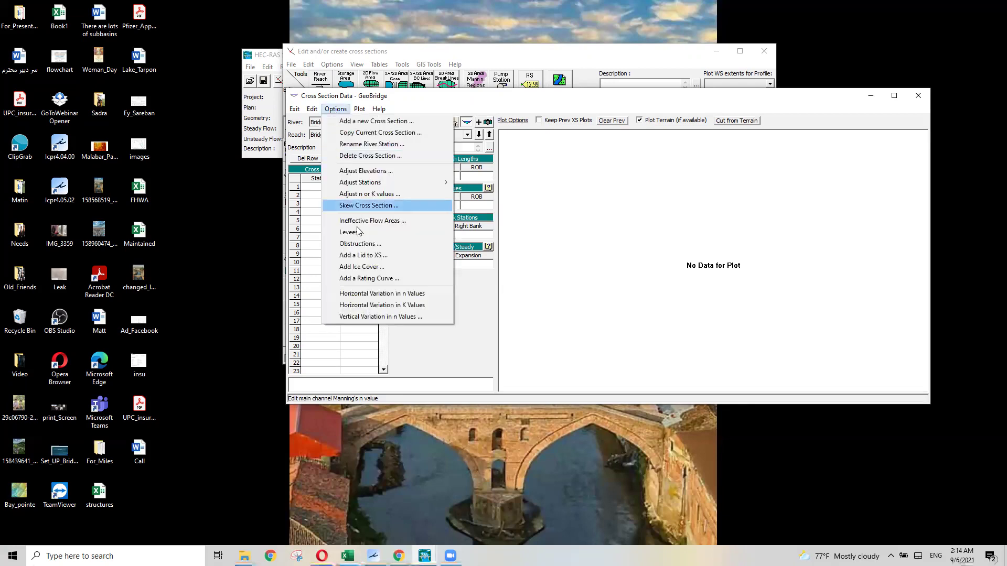
click(364, 295)
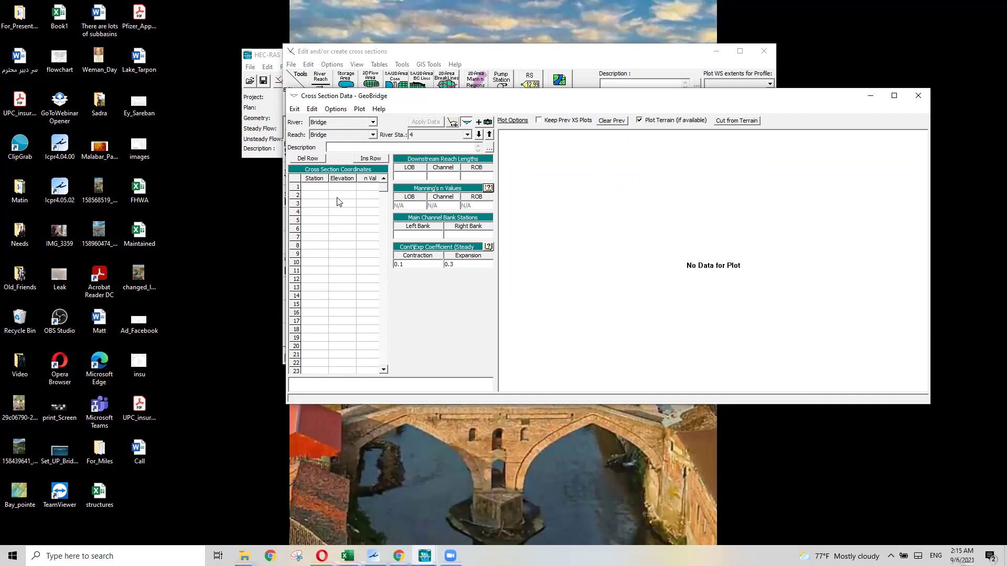
Switch to the Bridge_4 workbook in Excel and copy the station and elevation data from the Xsec_4 sheet
click(347, 556)
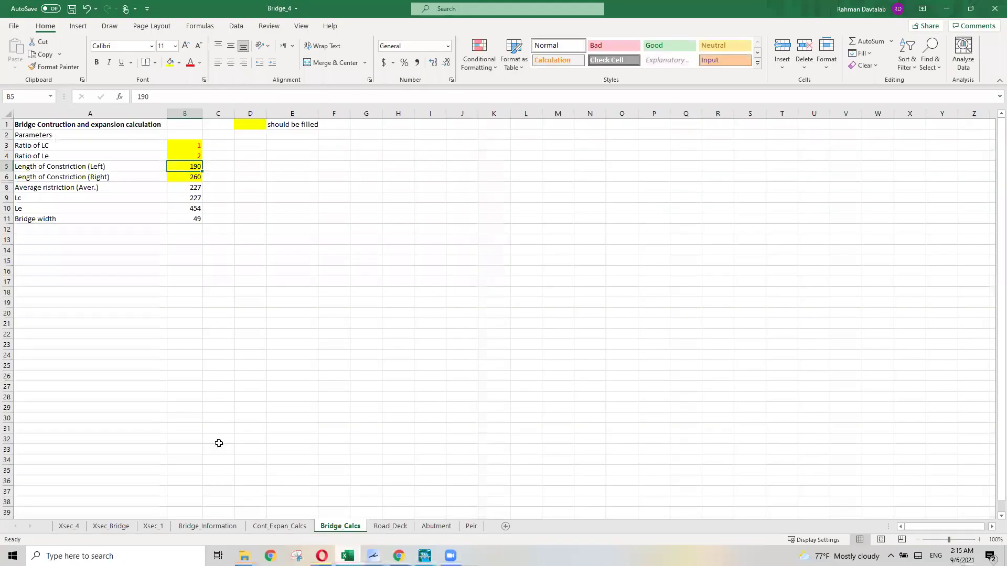
click(76, 526)
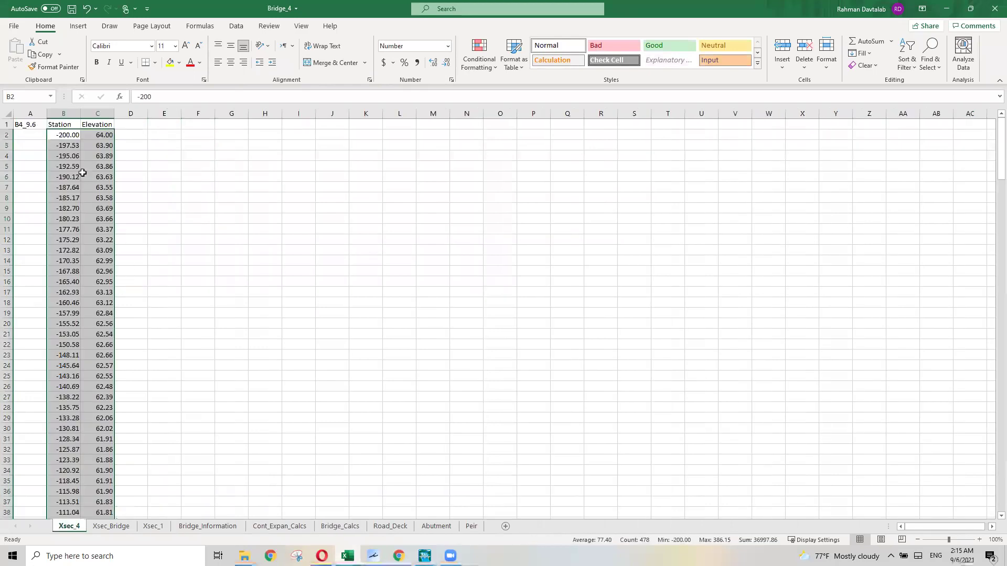
key(ctrl+c)
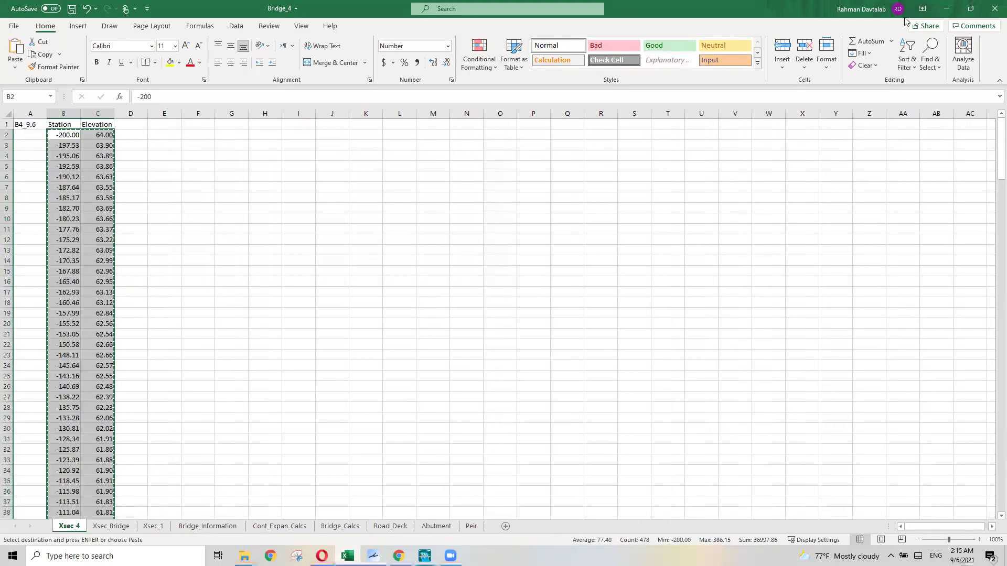
click(946, 13)
Paste the copied data into the Station and Elevation columns of HEC-RAS cross section 4 and apply it
click(318, 179)
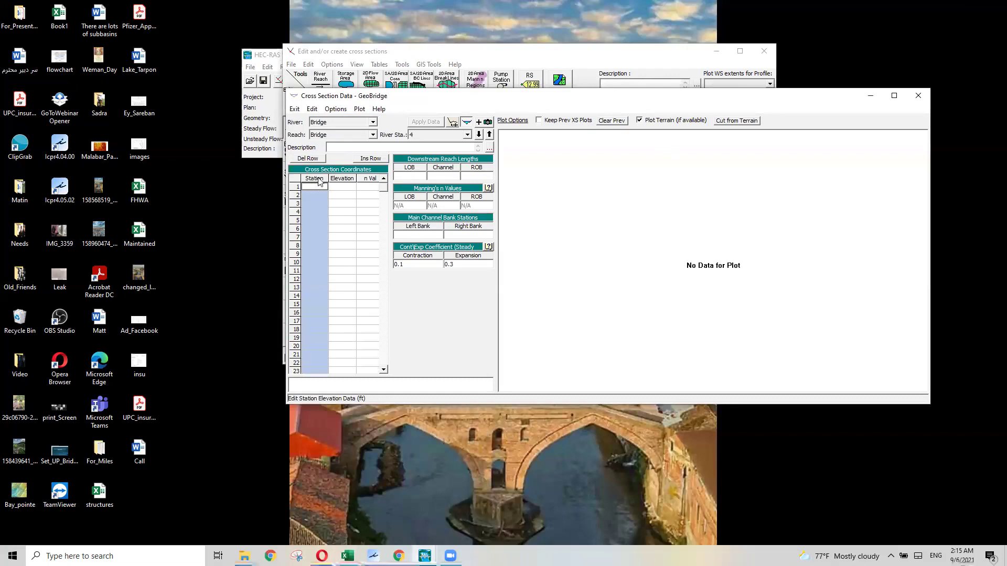
shift+click(342, 179)
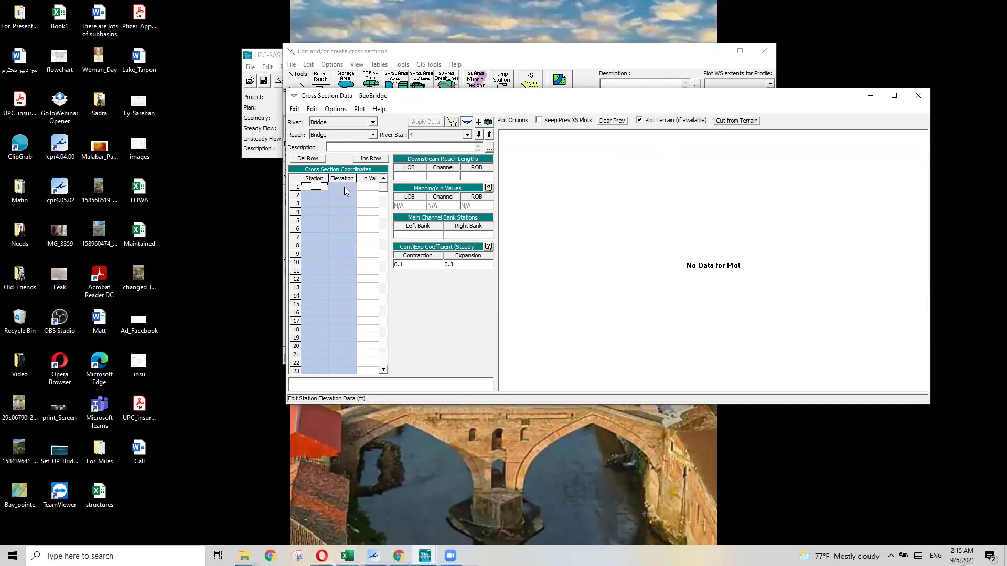
key(ctrl+v)
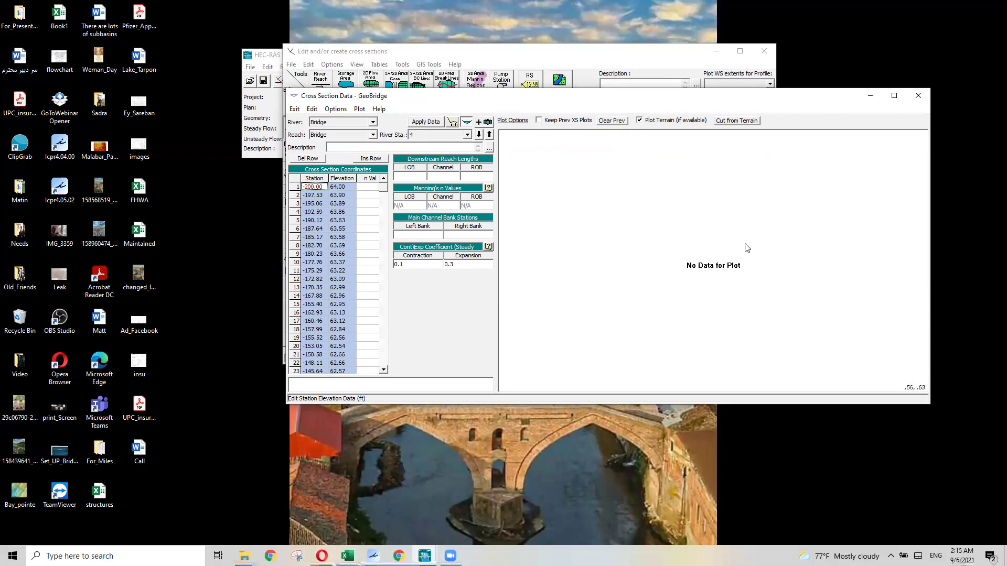
click(429, 124)
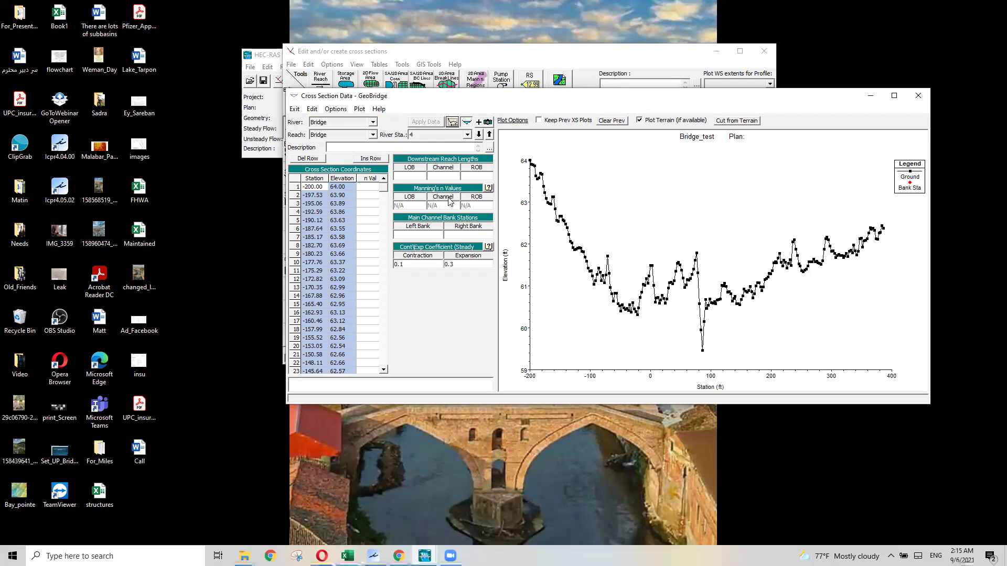
Enter Manning's n values of .15 at station -200.00 and .045 at the channel's left crest, station 76.11
click(414, 178)
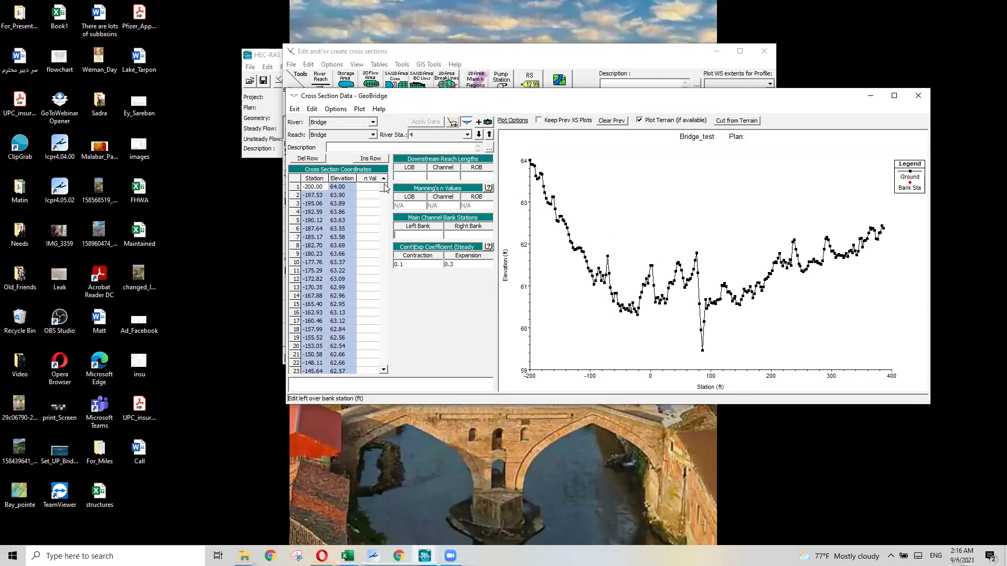
click(373, 188)
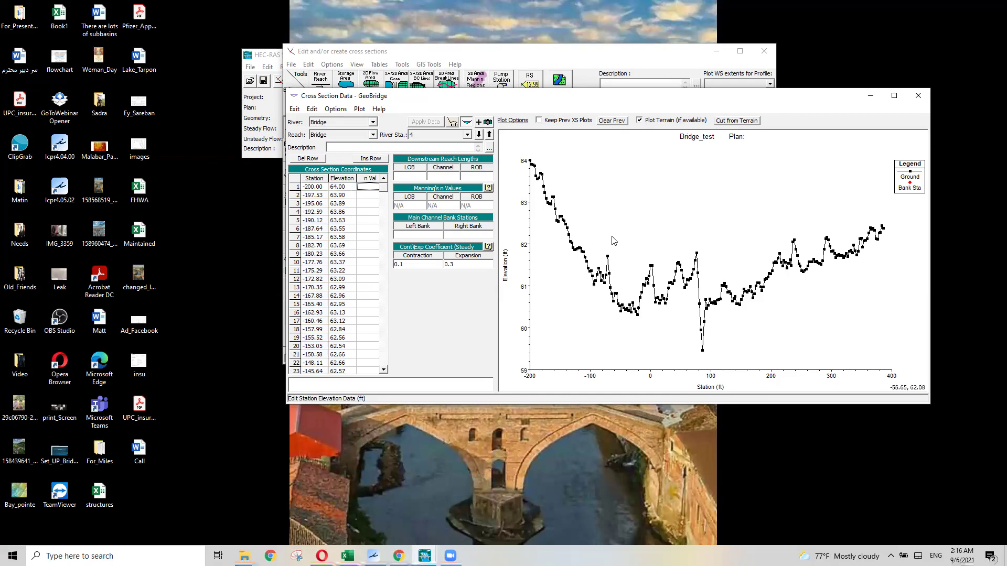
text(.15)
click(368, 195)
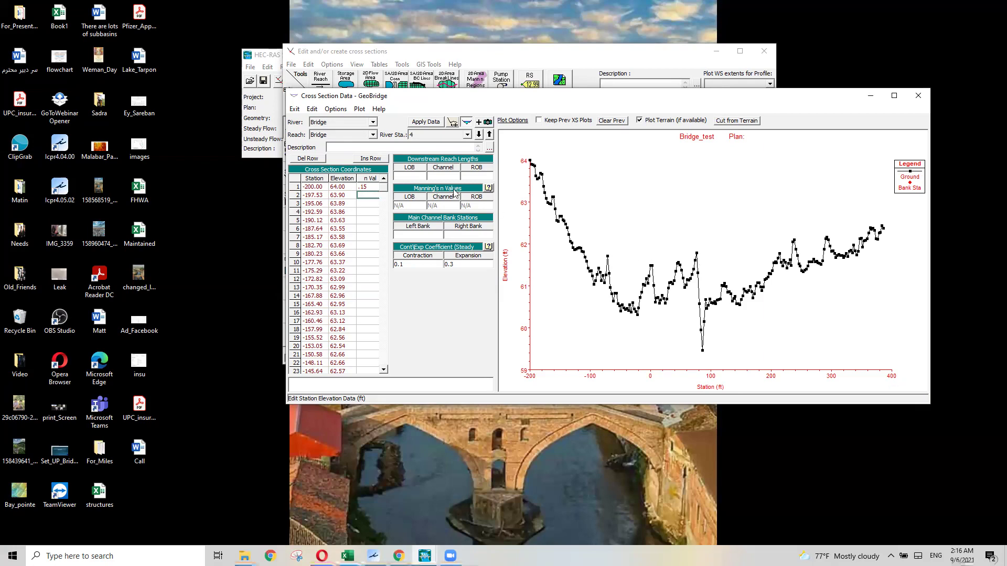
click(696, 254)
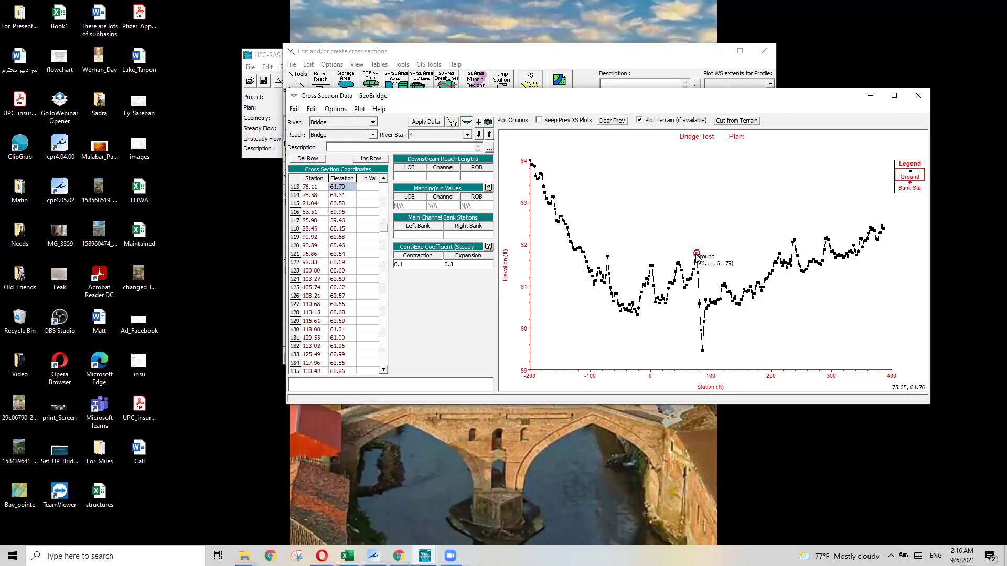
click(370, 188)
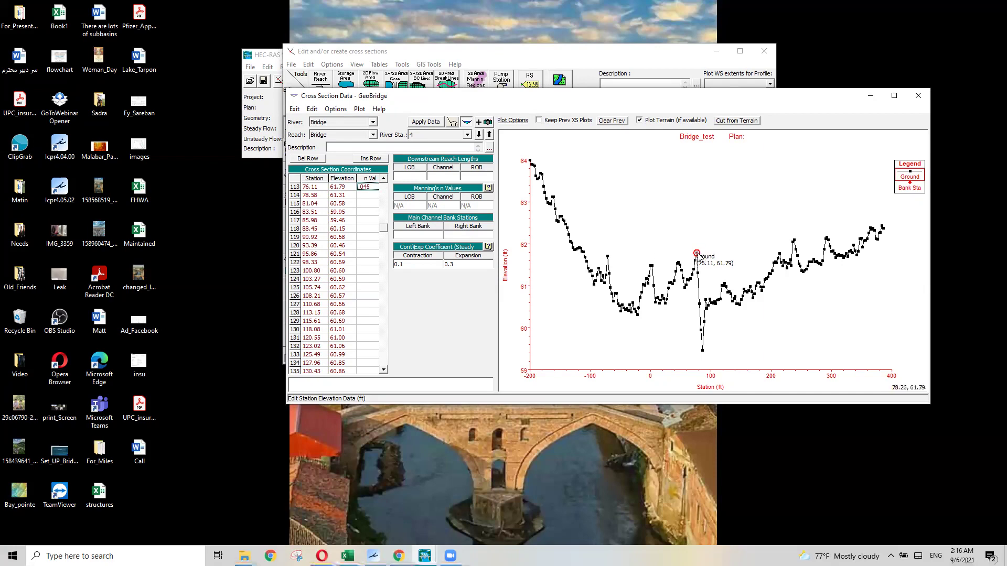
Set the main channel bank stations to 76.11 for the left bank and 123.02 for the right bank
click(310, 188)
click(423, 235)
key(ctrl+v)
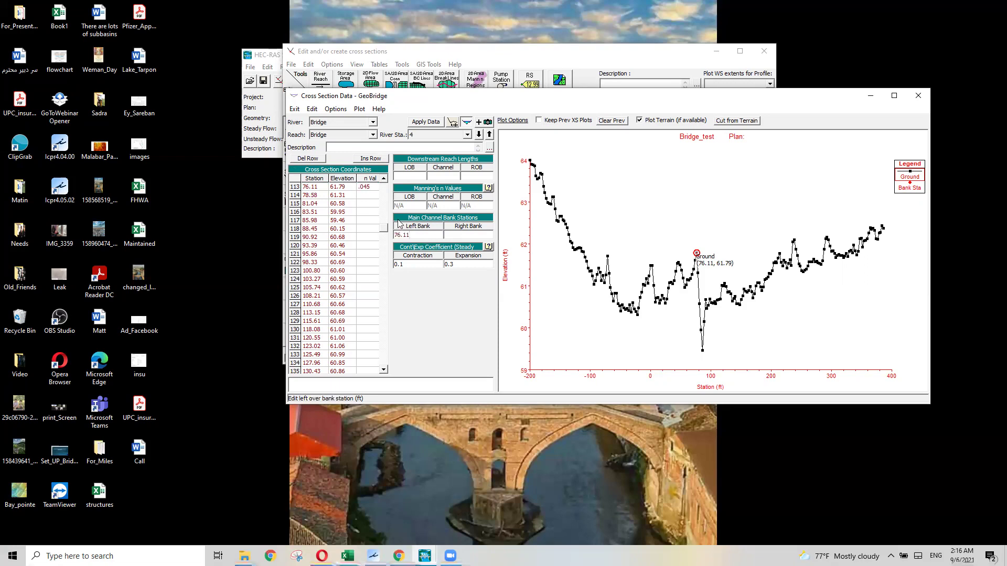
click(726, 286)
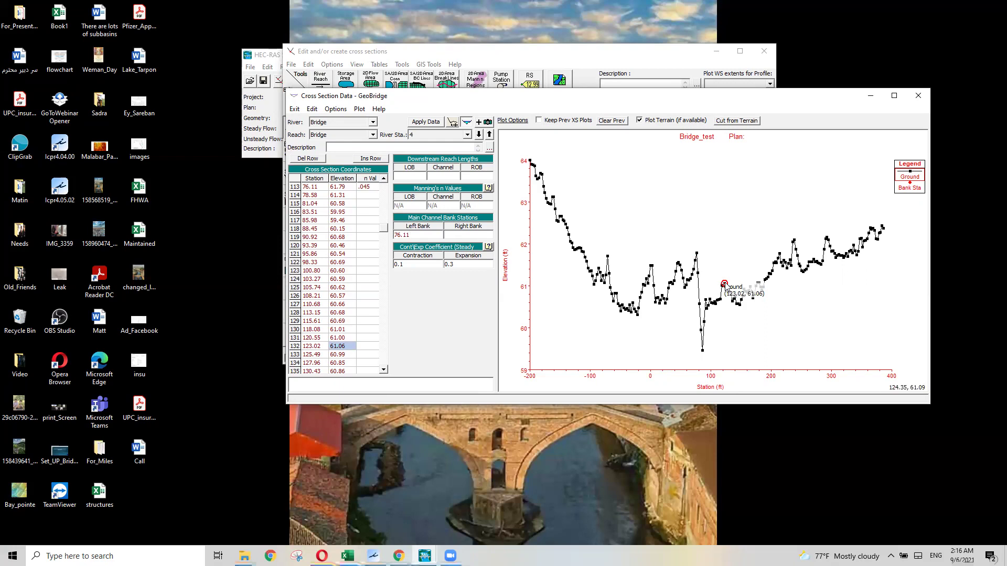
click(312, 347)
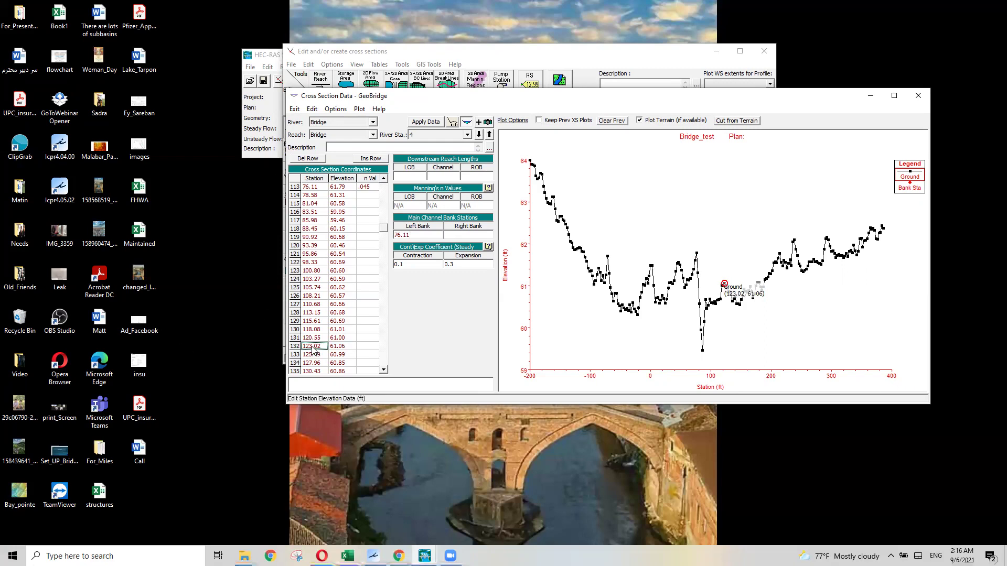
click(465, 234)
key(ctrl+v)
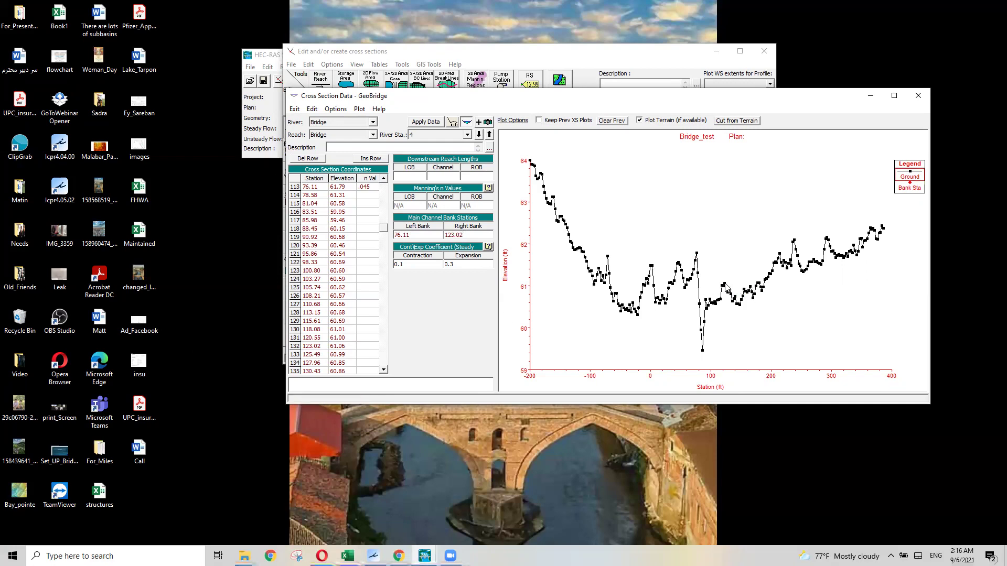
Enter a Manning's n value of .15 at station 123.02 and apply the cross section data
click(368, 347)
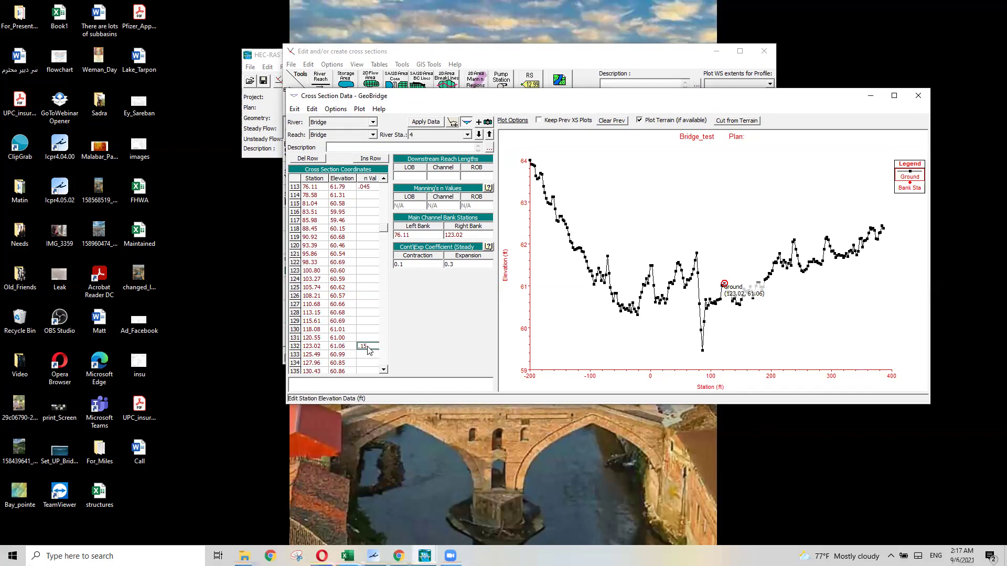
click(368, 304)
click(423, 123)
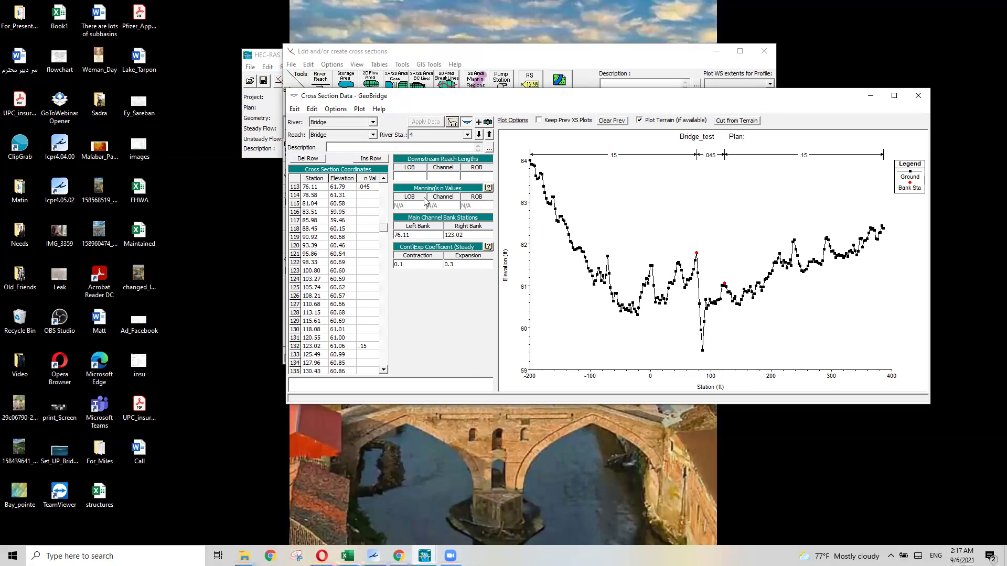
Switch to the Bridge_4 workbook and examine the left and right flow restriction chart on the Cont_Expan_Calcs sheet
click(406, 177)
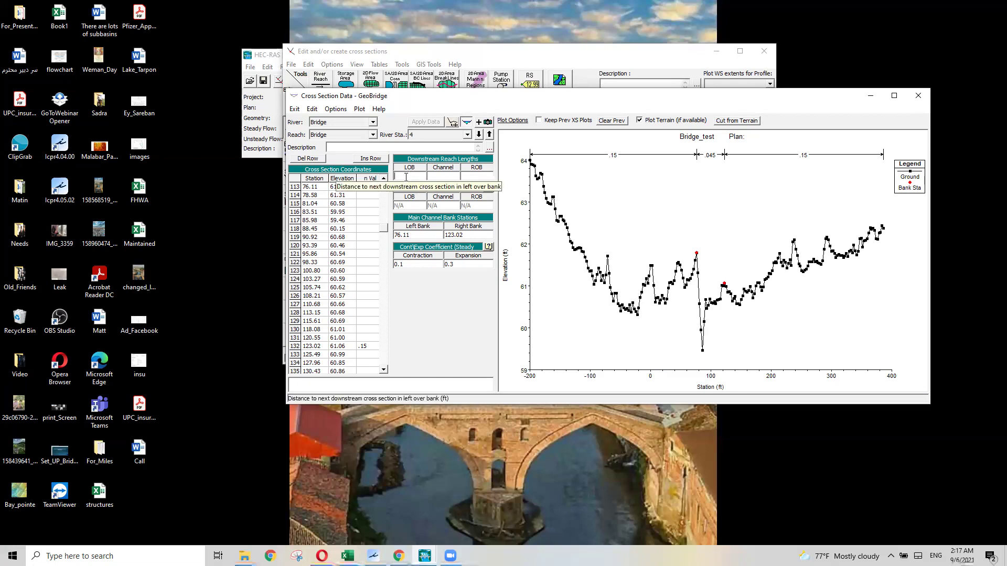
key(Tab)
click(415, 174)
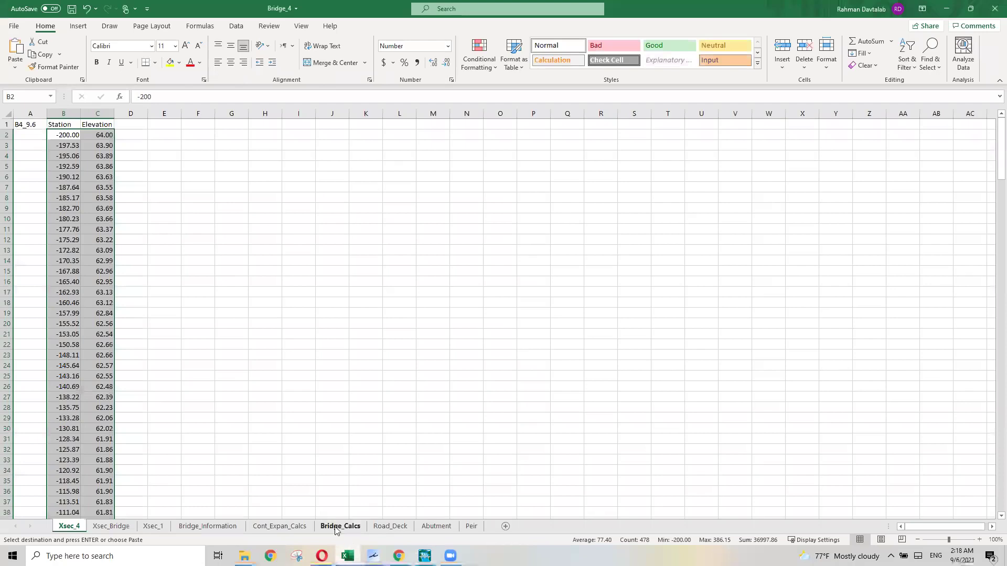
click(335, 529)
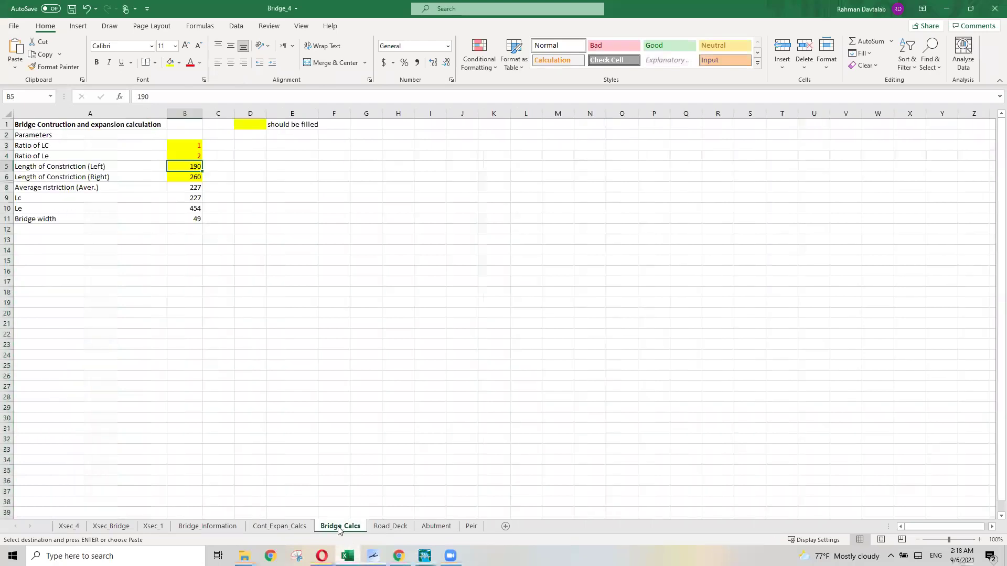
click(305, 528)
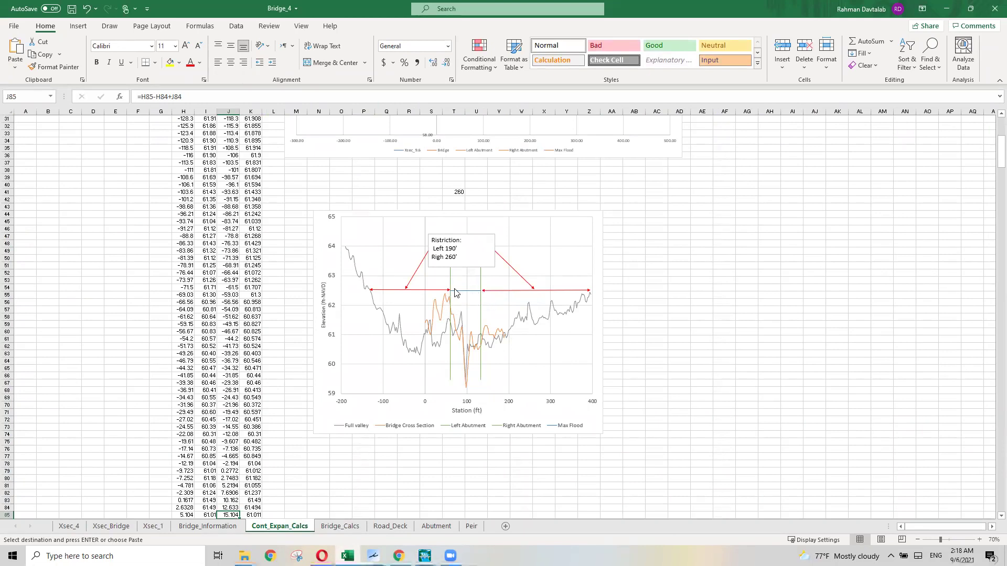
mouse_move(479, 292)
Examine the ratios, constriction lengths, average restriction and the Lc and Le formulas on the Bridge_Calcs sheet
click(336, 528)
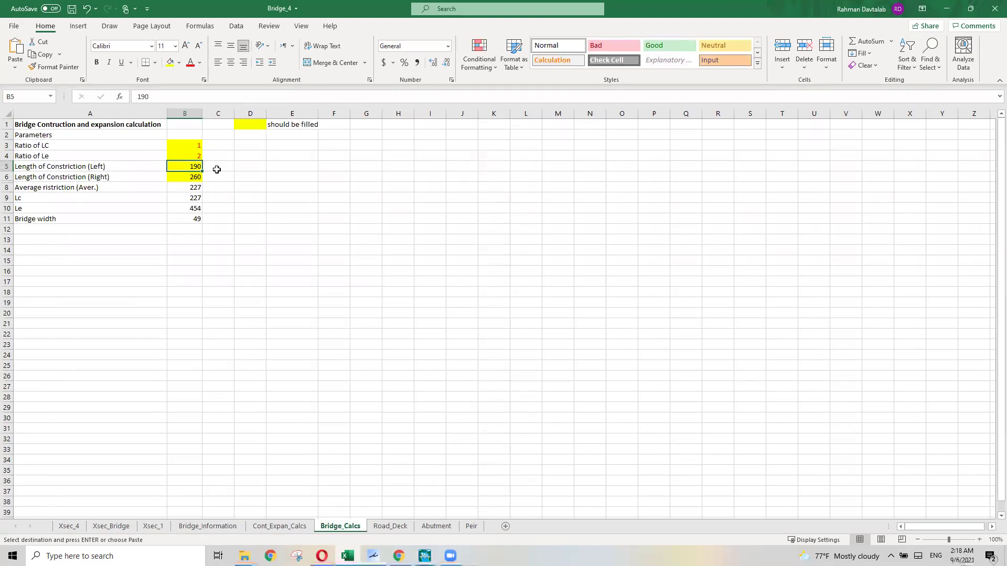
click(187, 143)
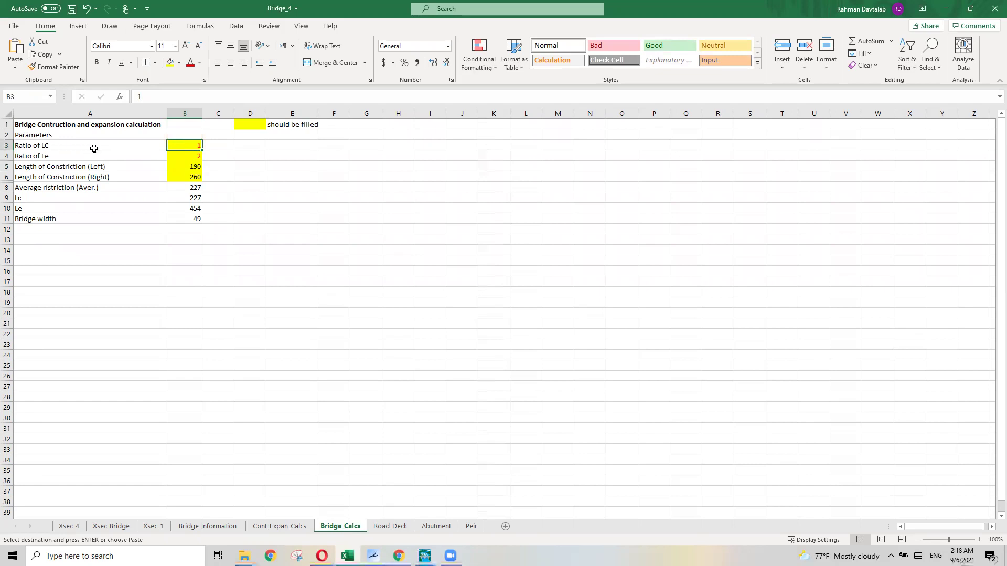
click(189, 156)
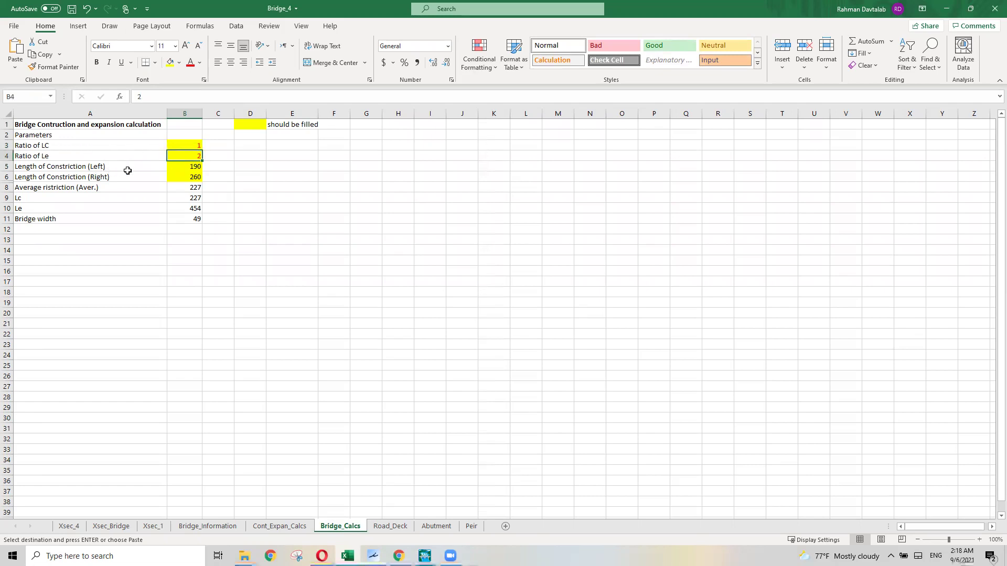
click(178, 164)
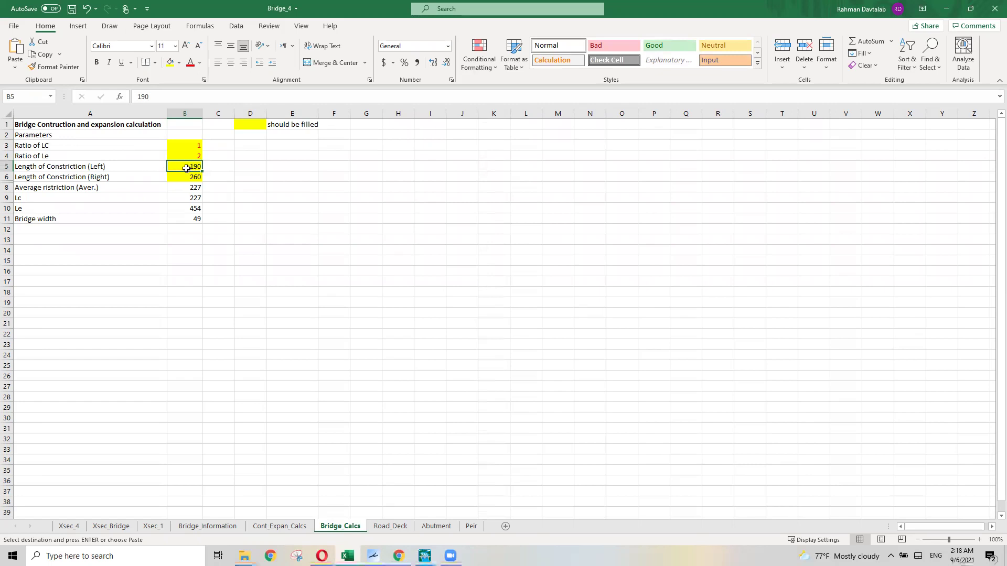
click(191, 176)
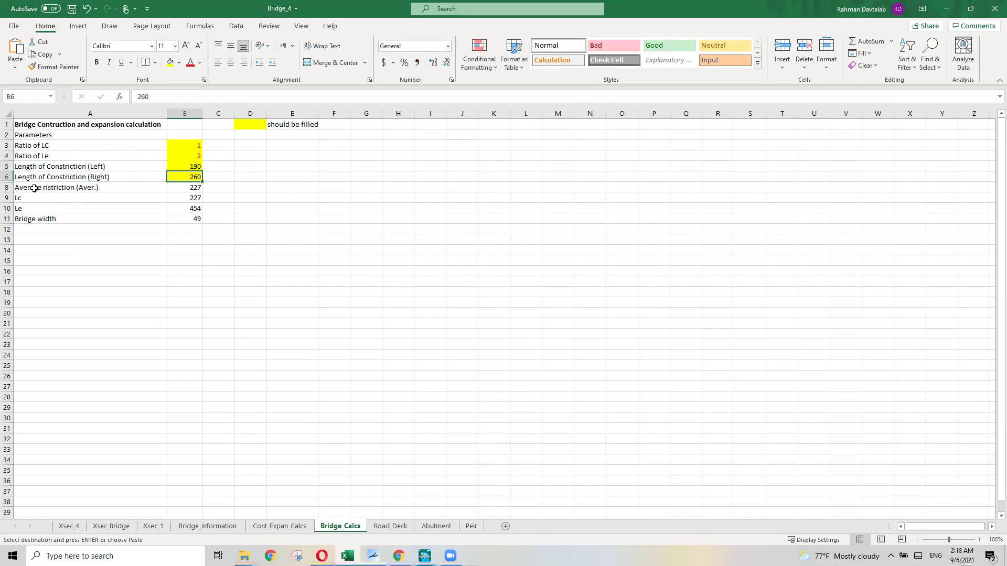
click(195, 187)
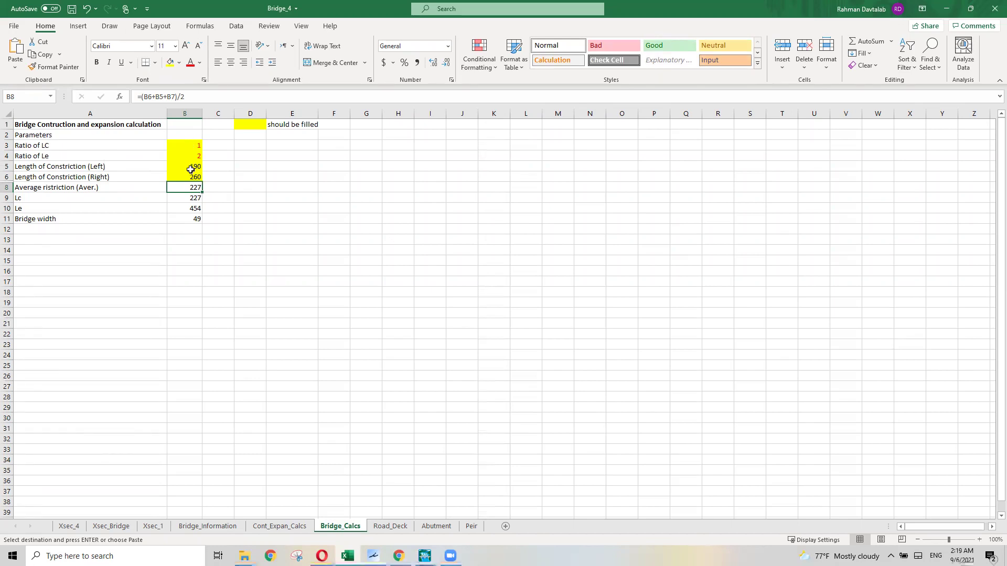
click(192, 198)
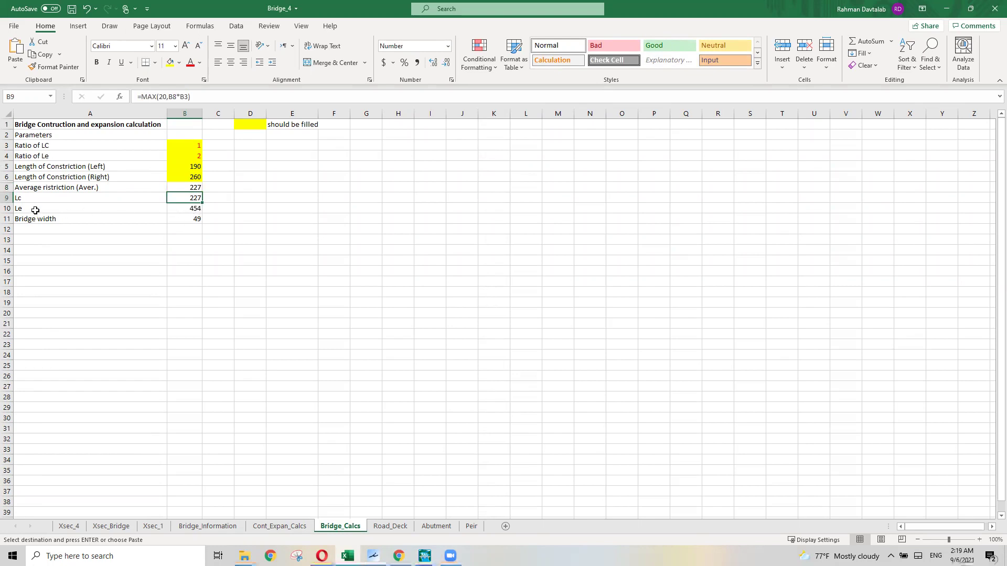
click(187, 210)
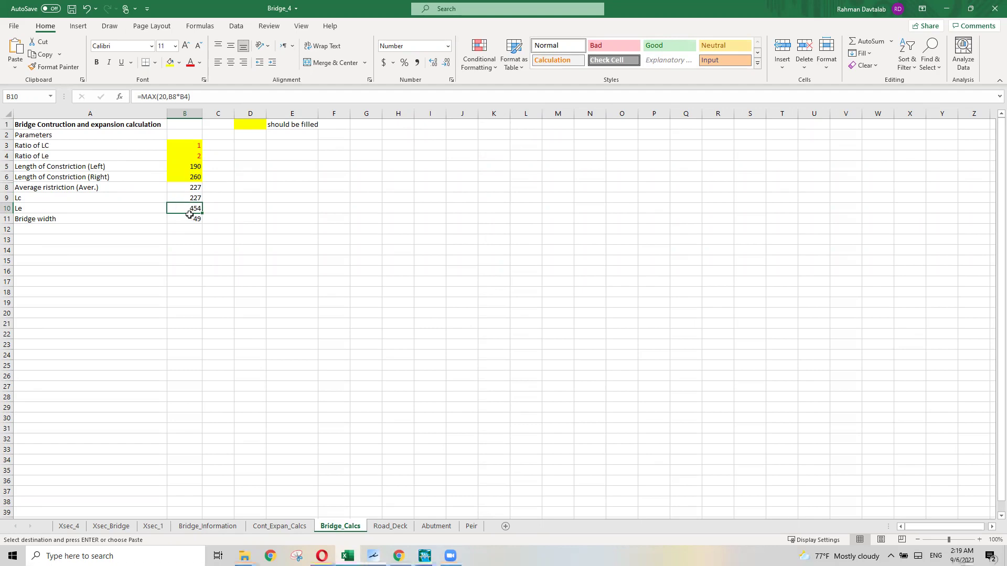
drag(184, 194, 184, 207)
key(ctrl+v)
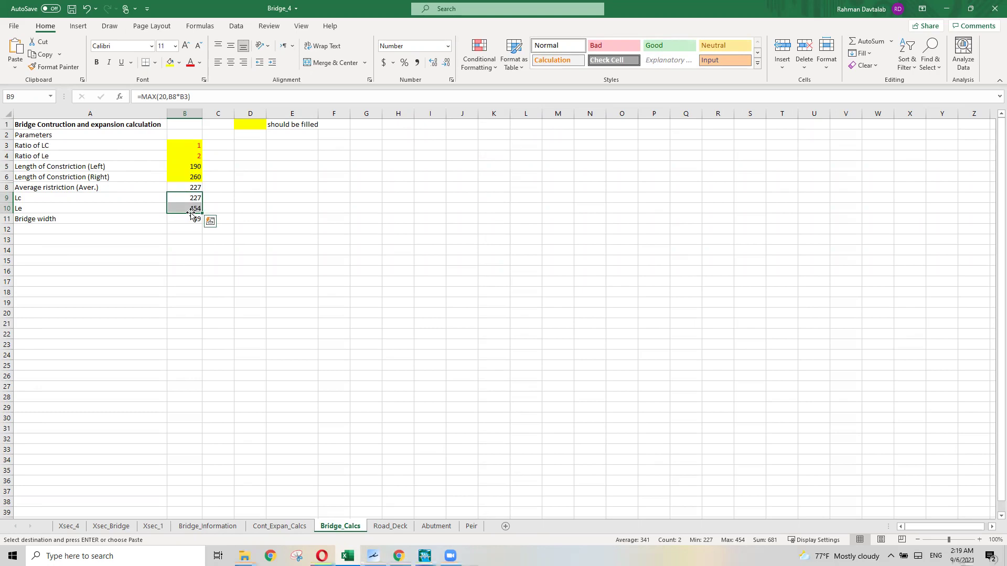
Set the Ratio of LC to .5 and the Ratio of Le to 1.5, and check the recalculated Lc and Le
click(194, 146)
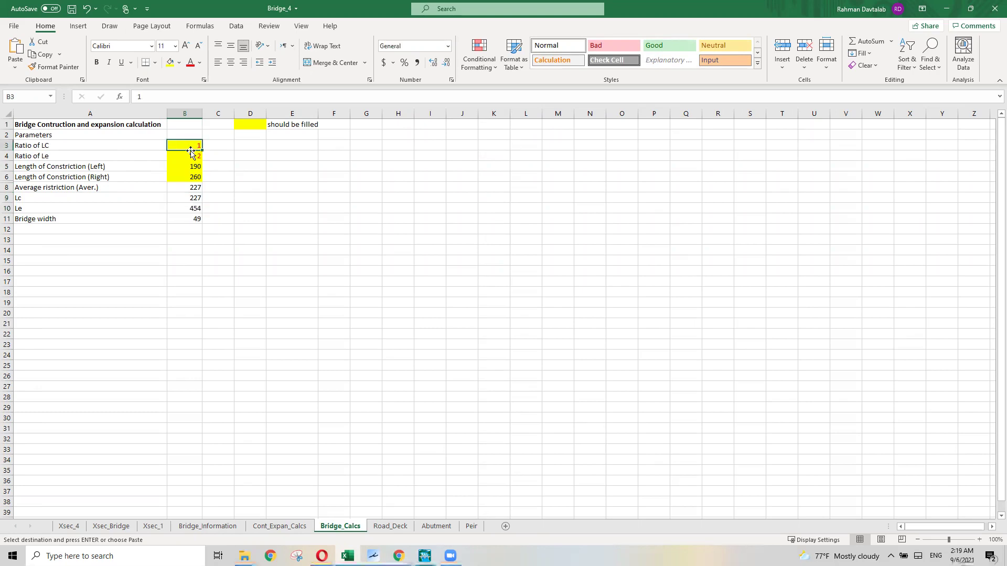
text(.5)
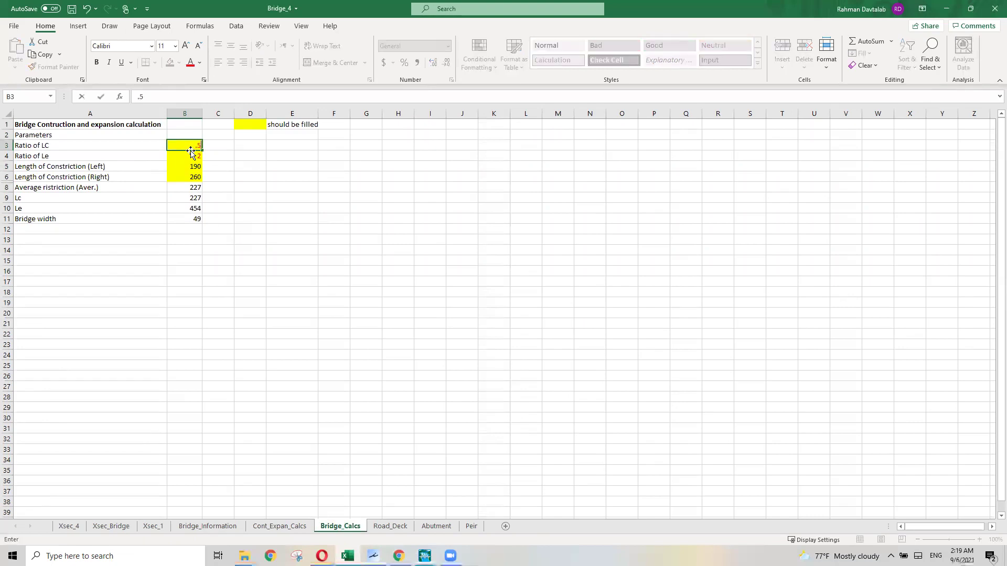
click(181, 156)
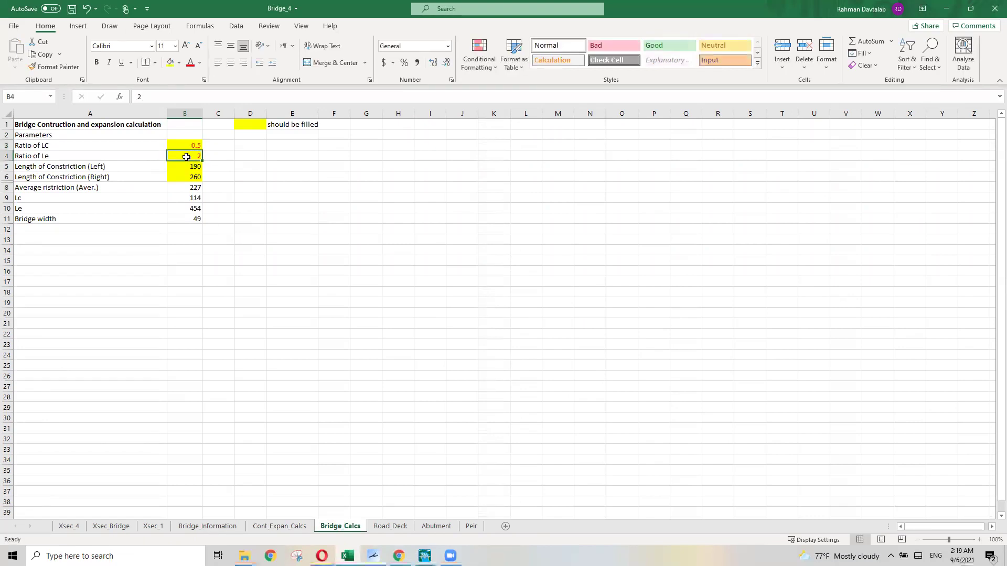
text(1.5)
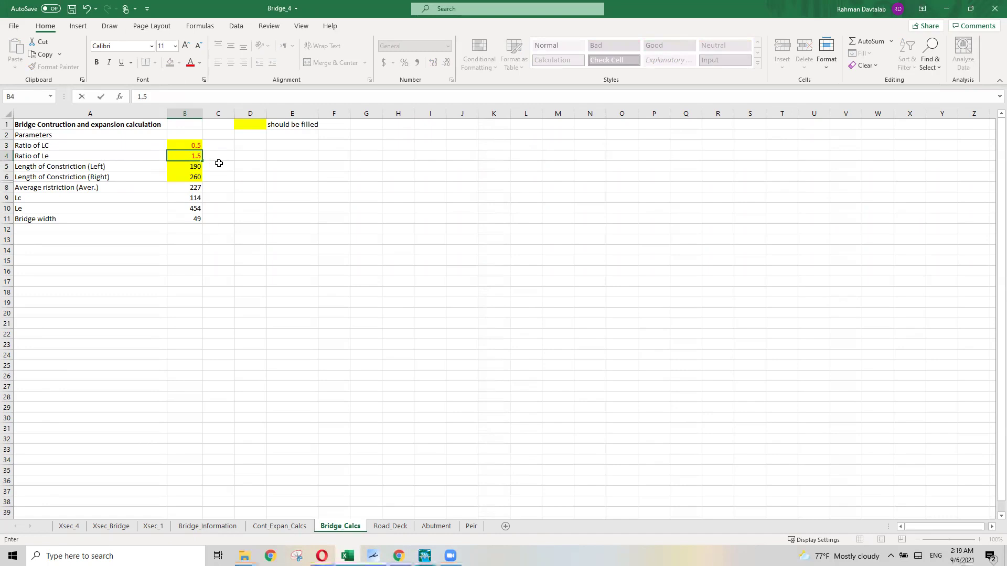
click(219, 163)
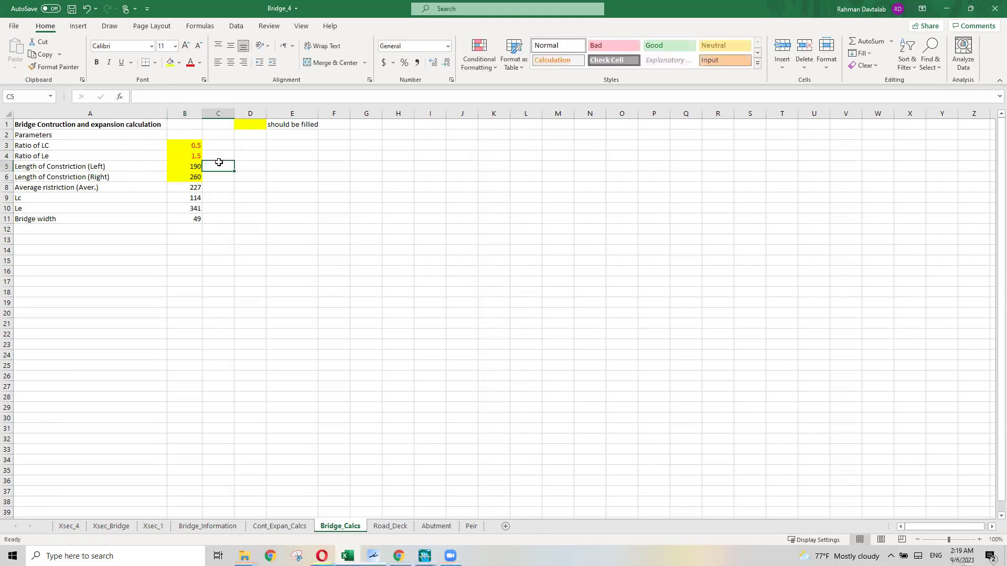
click(190, 198)
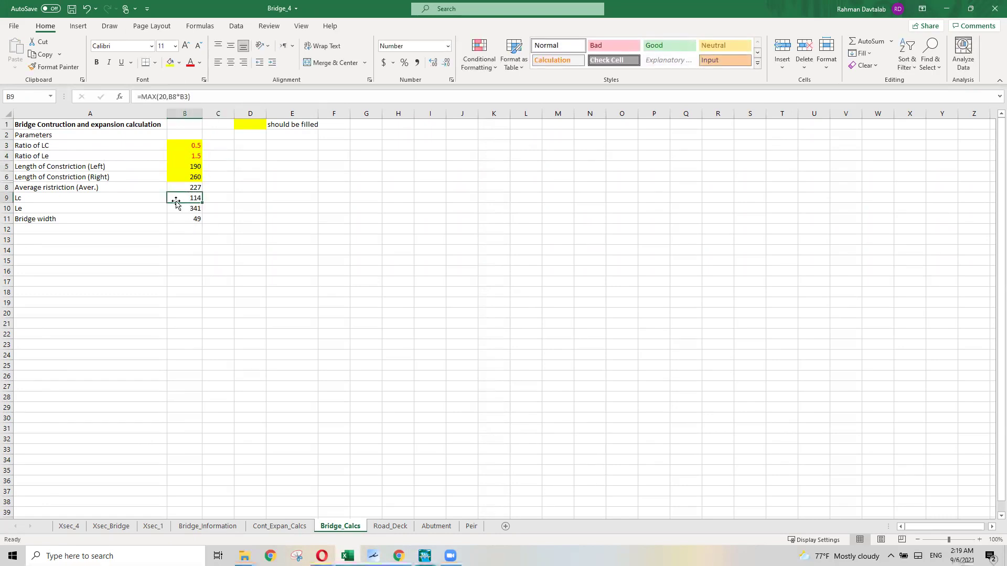
click(181, 208)
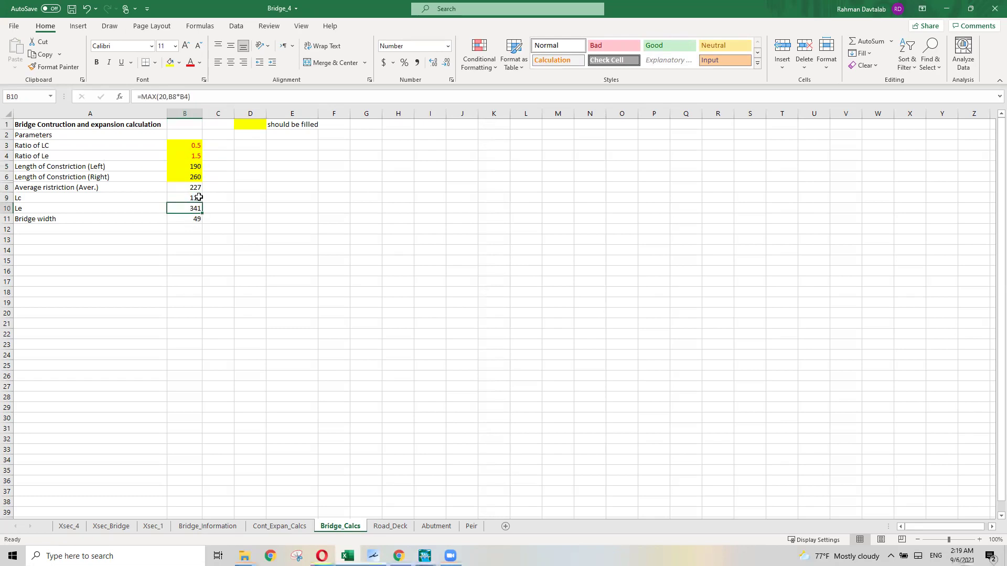
Switch to the HEC-RAS Cross Section Data and enter 114 as the LOB, Channel and ROB downstream reach lengths of river station 4
click(425, 556)
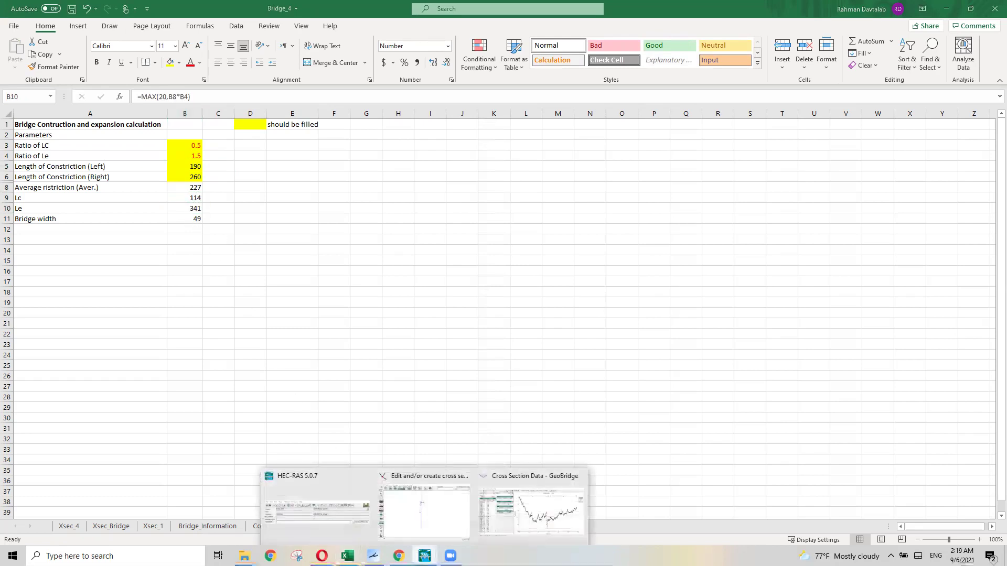
click(536, 518)
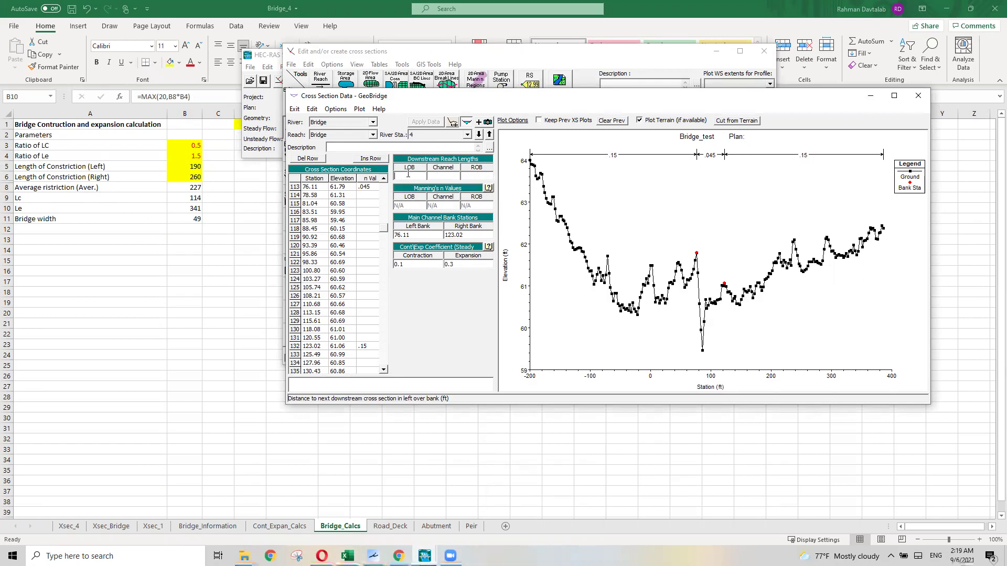
text(114)
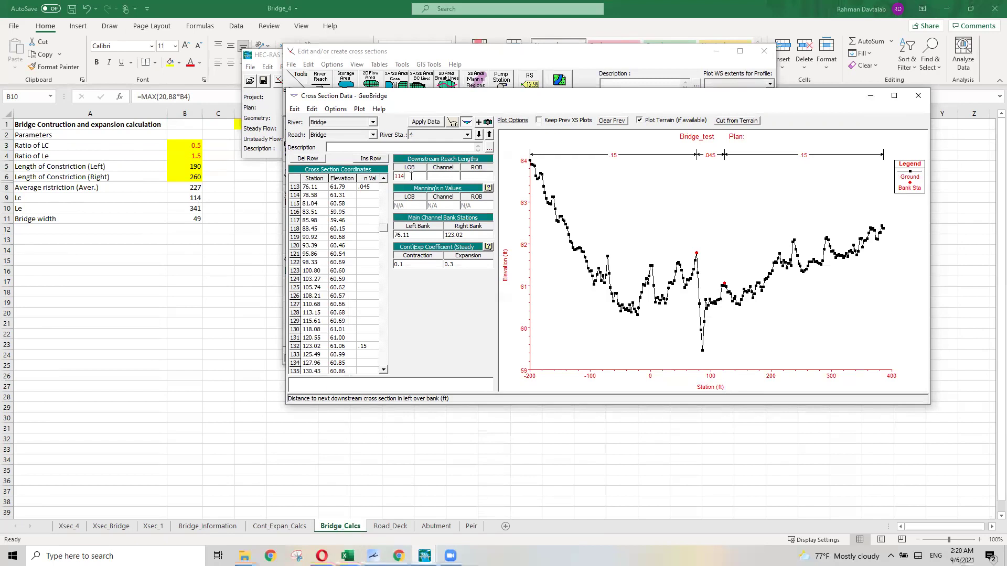
click(441, 178)
click(480, 176)
text(114)
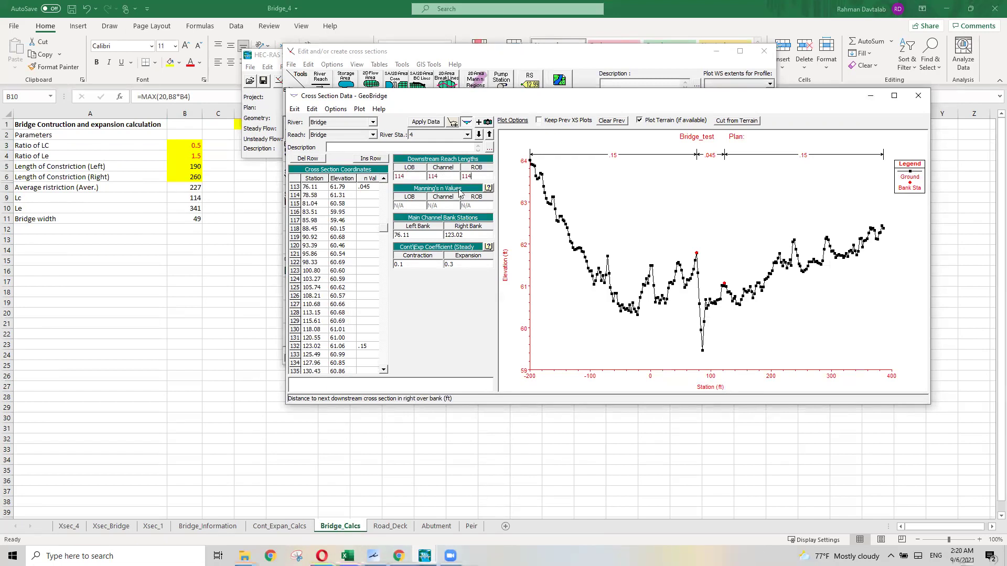
click(422, 267)
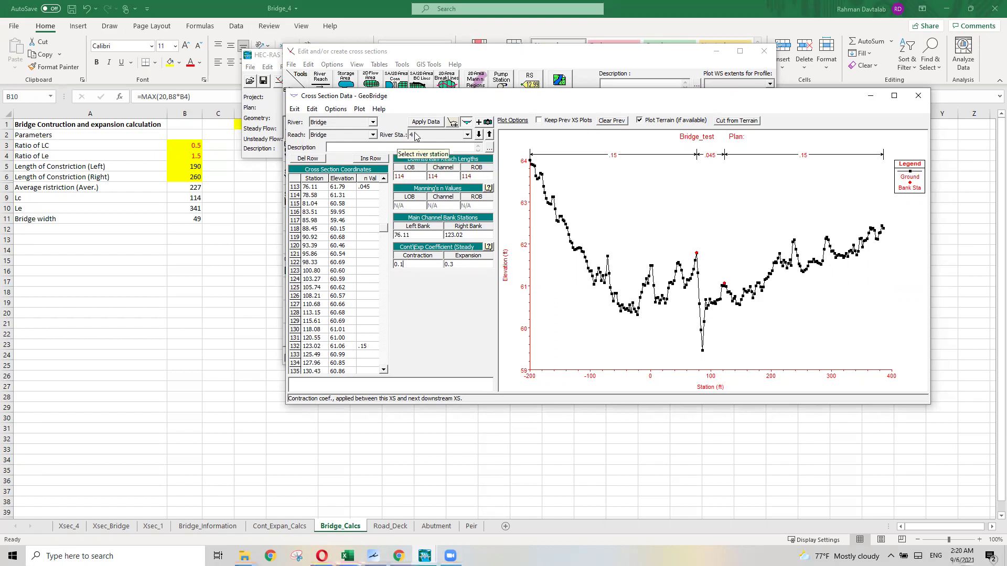
click(454, 265)
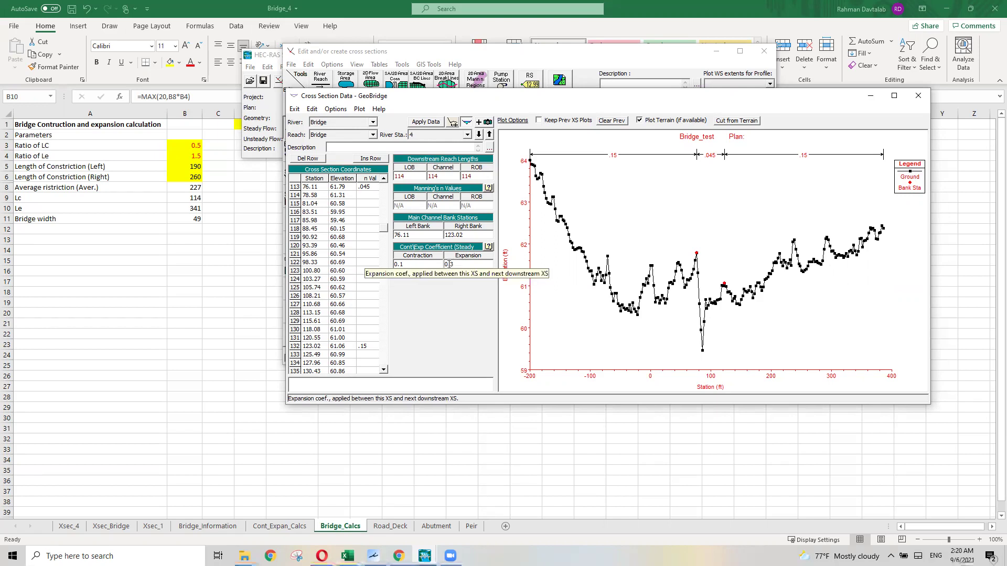
Add a new cross section at river station 3 in the Bridge reach
click(341, 111)
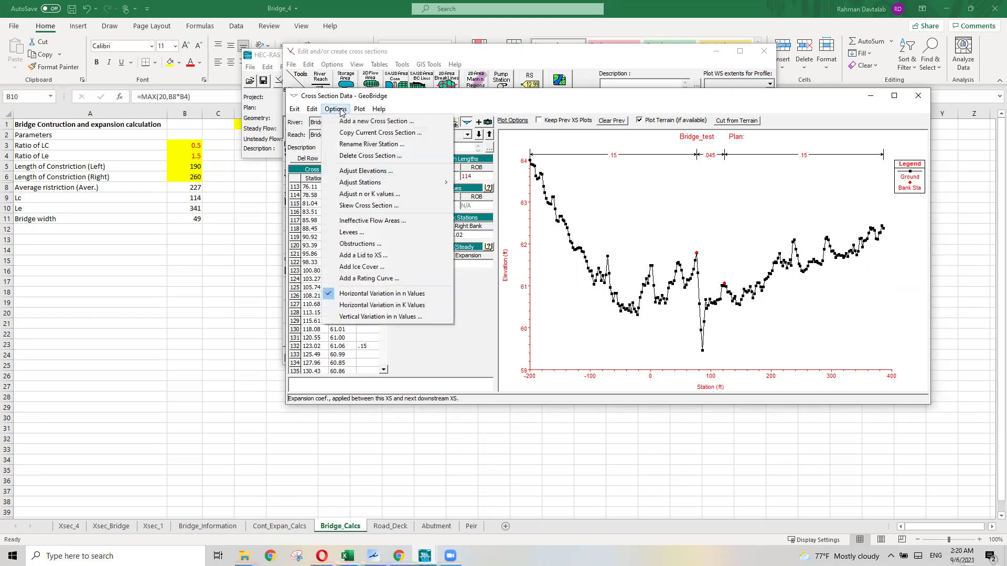
click(350, 124)
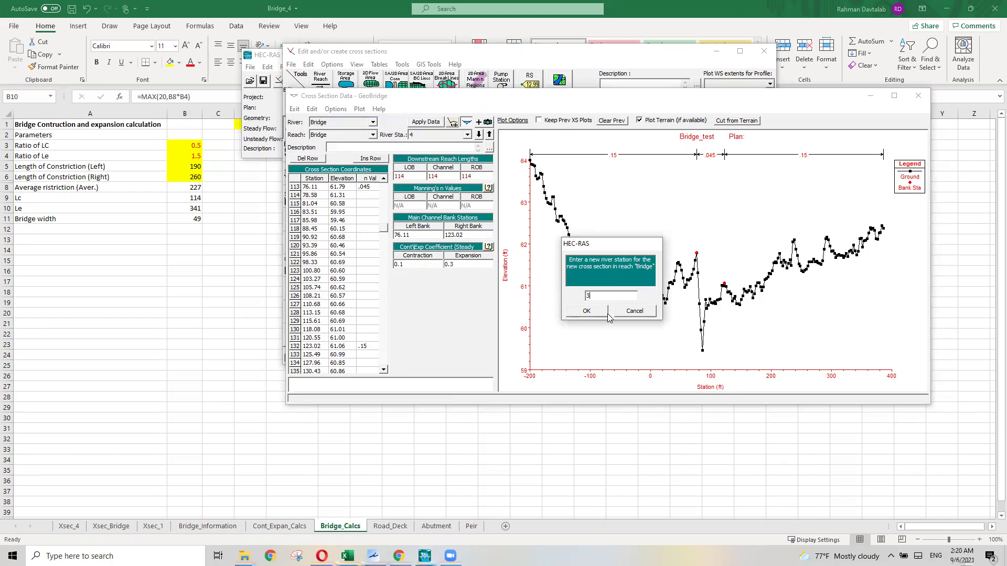
click(587, 311)
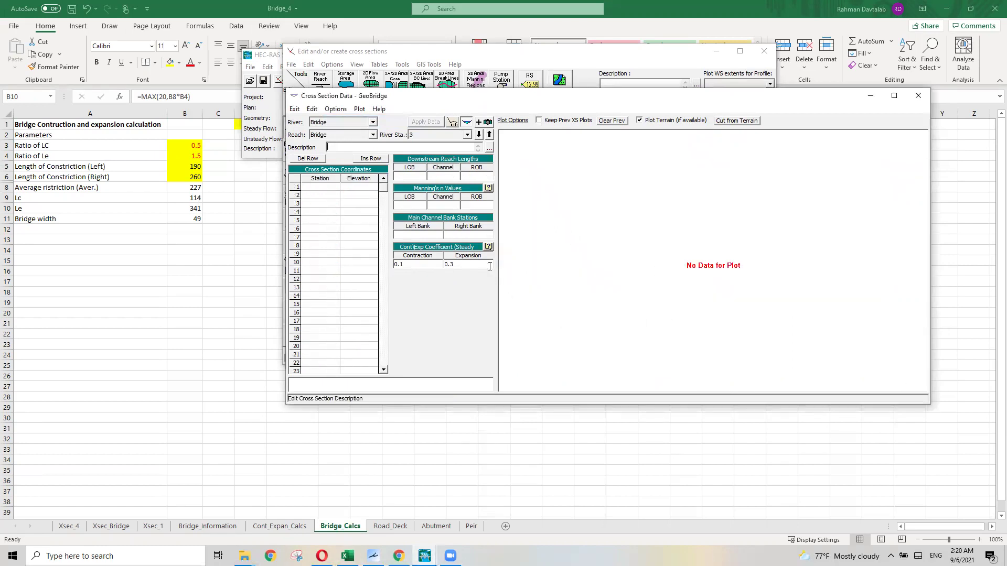
Enable horizontal variation in n values for cross section 3
click(341, 110)
click(391, 292)
click(354, 212)
click(362, 195)
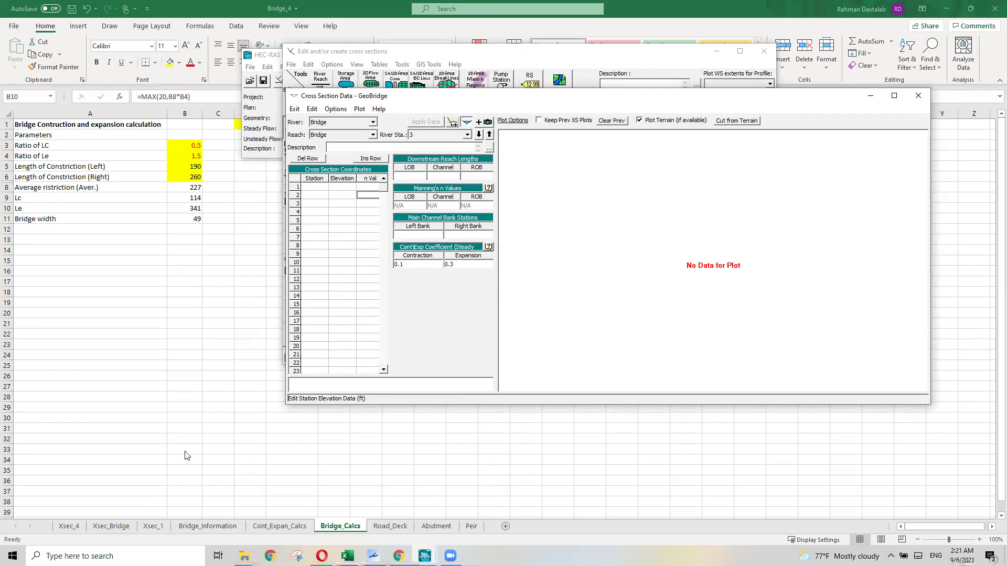
Switch to the Bridge_4 workbook and copy the station and elevation data from the Xsec_Bridge sheet
click(105, 526)
click(107, 526)
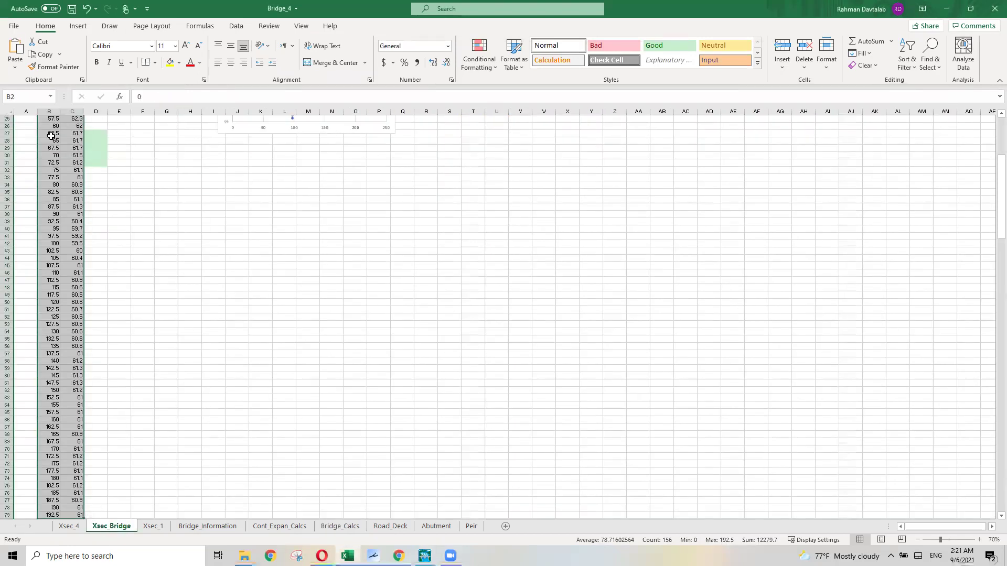
scroll(70, 171, up, 5)
key(ctrl+c)
Paste the copied data into the Station and Elevation columns of HEC-RAS cross section 3
click(425, 556)
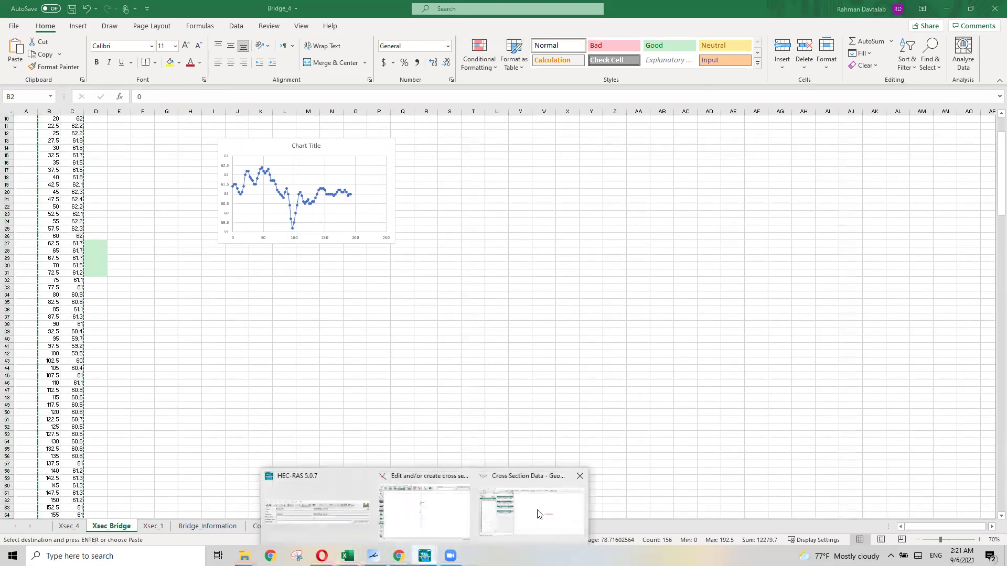
click(539, 514)
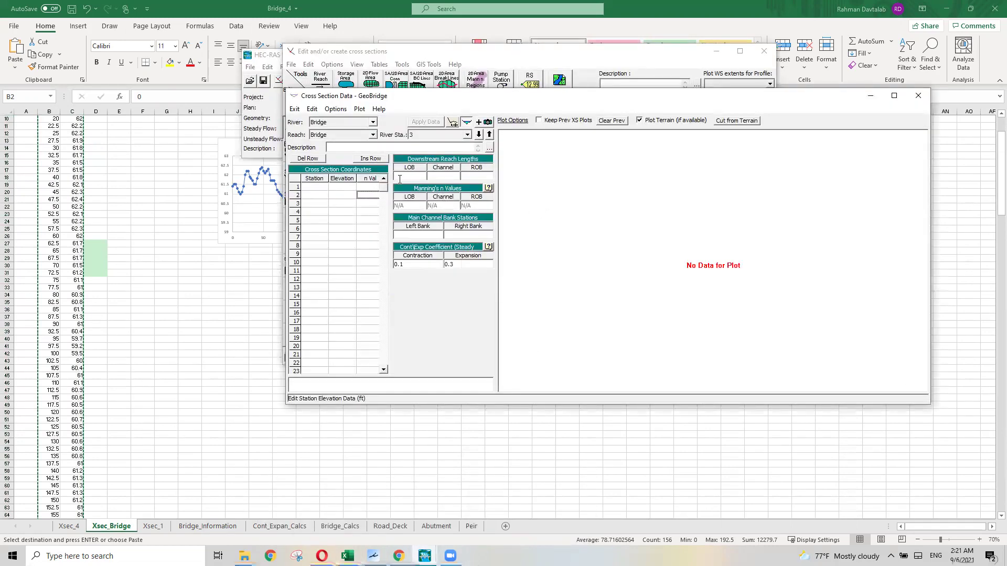
click(328, 179)
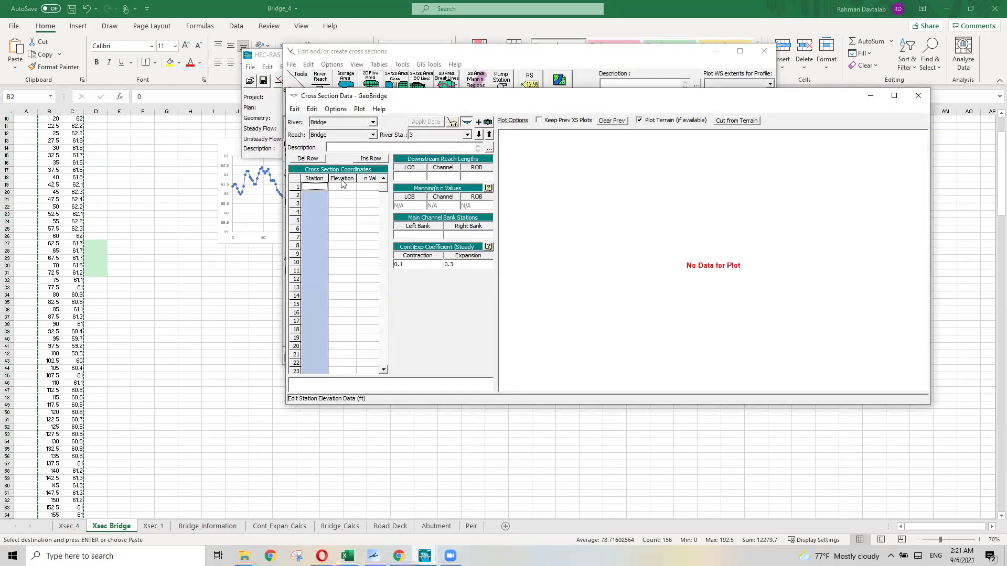
shift+click(342, 181)
key(ctrl+v)
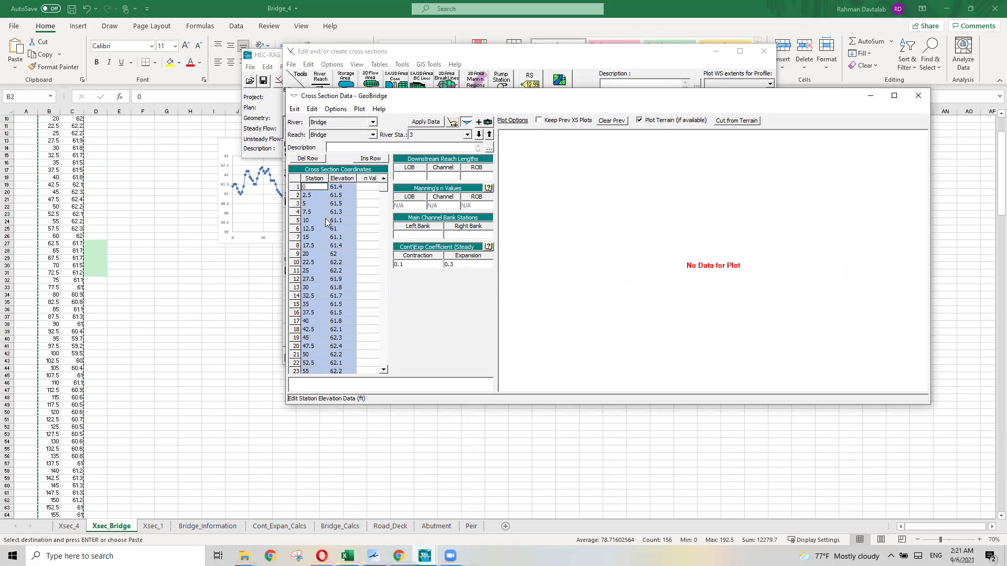
Set the Manning's n value of cross section 3 to .15 at station 0 and .045 at station 87.5
click(371, 189)
text(.15)
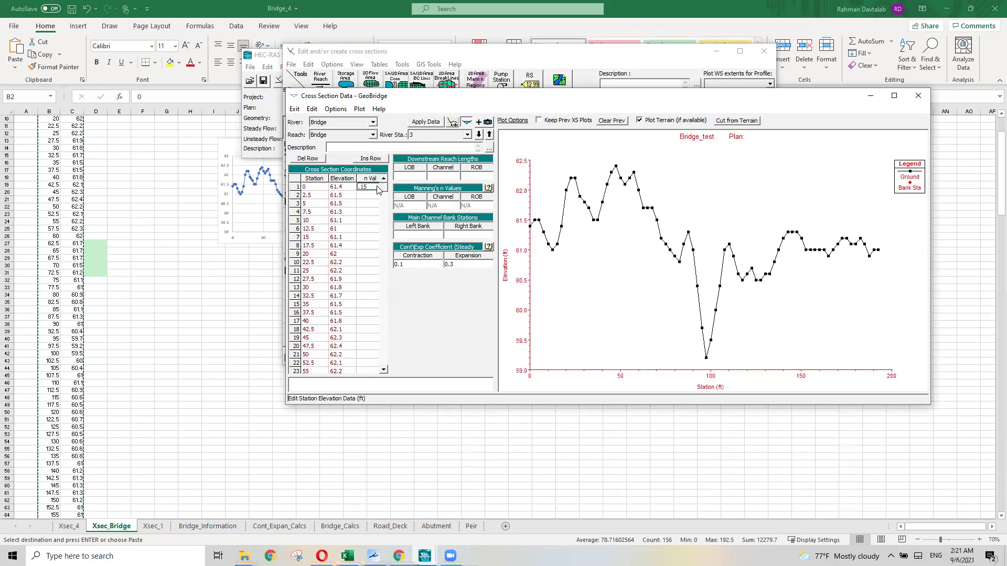
click(689, 235)
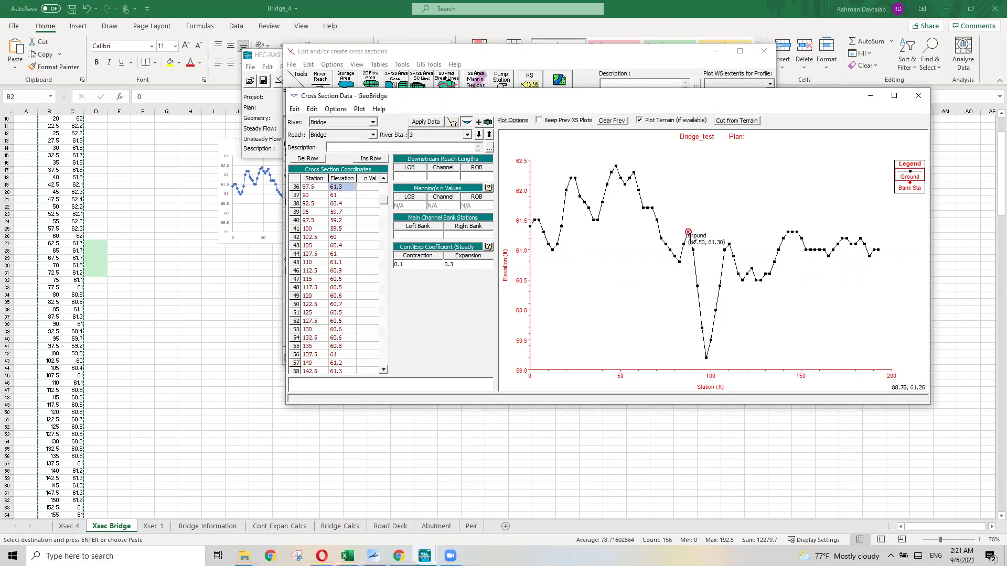
click(365, 188)
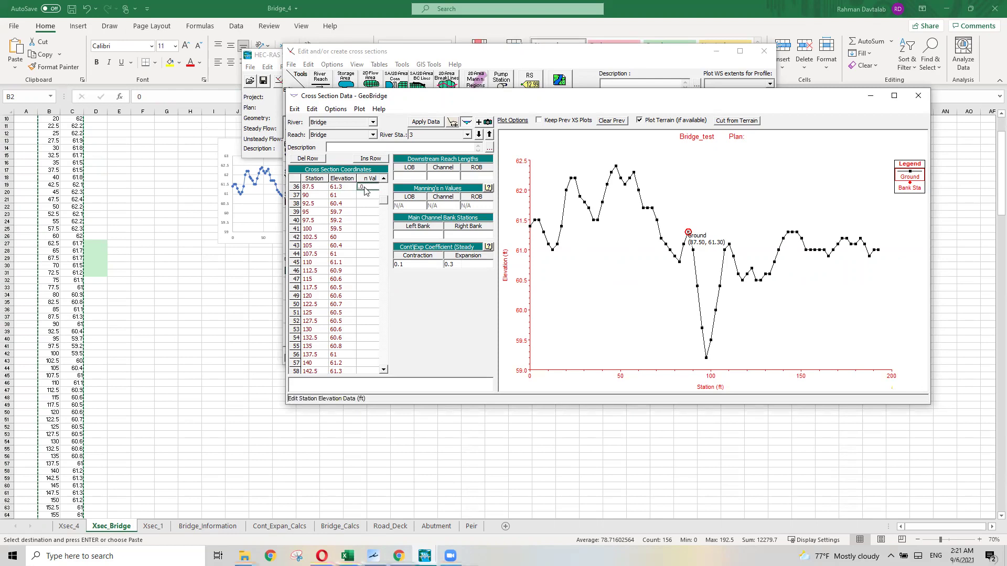
Set the main channel bank stations to 87.5 left and 110 right, and apply the data with an n value of .15 at station 110
click(324, 188)
click(410, 237)
key(ctrl+v)
click(730, 246)
click(311, 264)
click(456, 237)
text(110)
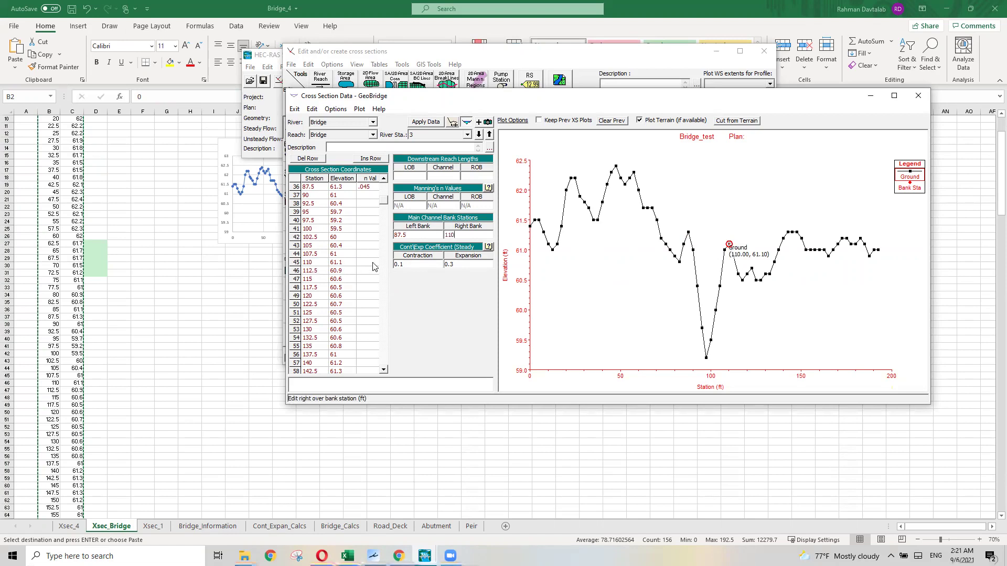
click(362, 264)
click(418, 124)
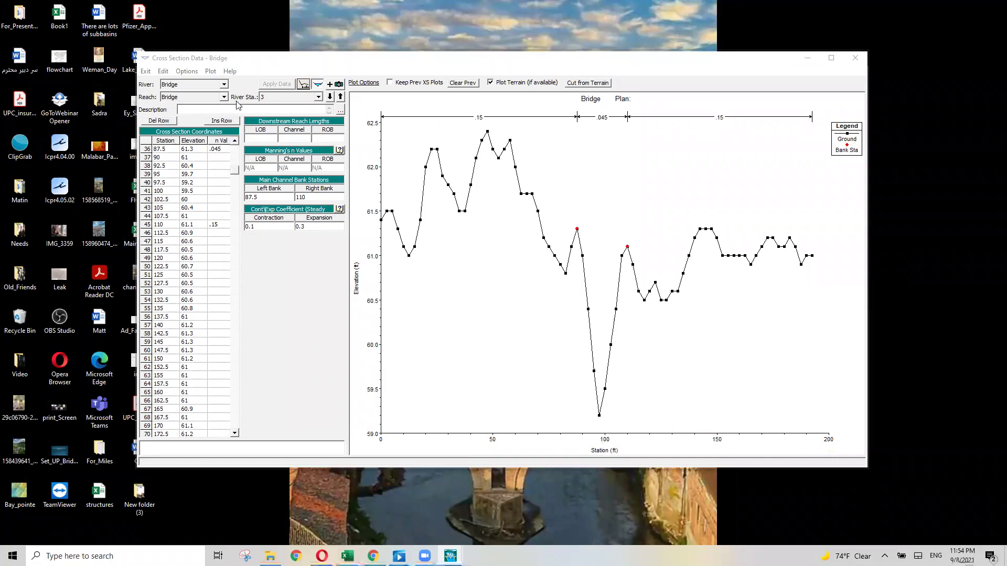
Switch to the Bridge_4 workbook and look up the bridge width on the Bridge_Calcs sheet
click(257, 140)
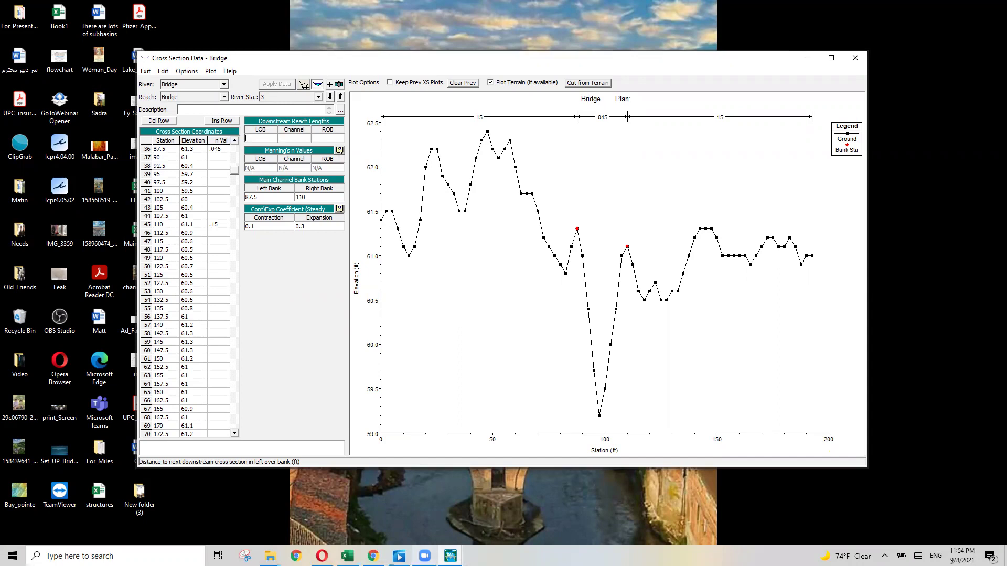
click(347, 556)
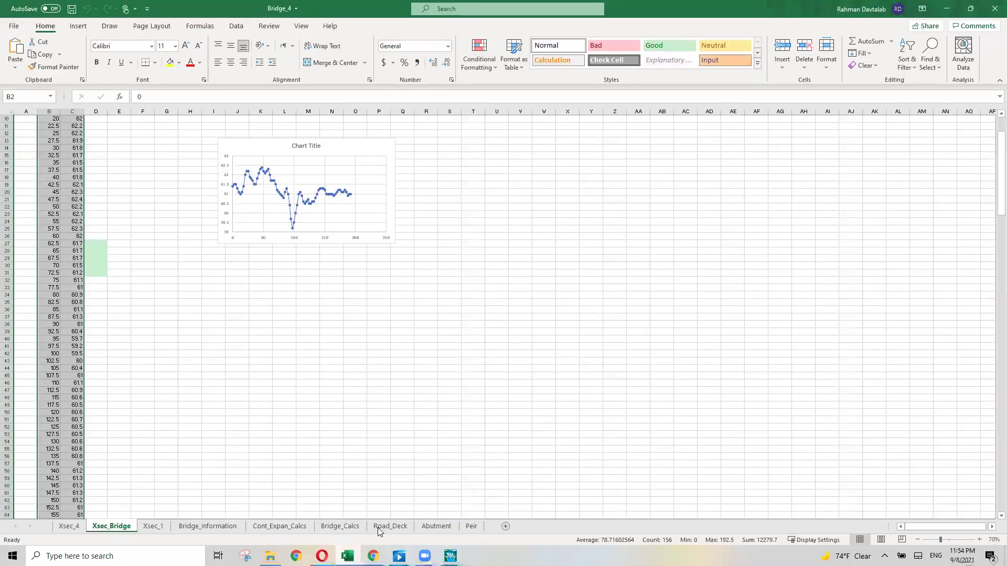
click(338, 527)
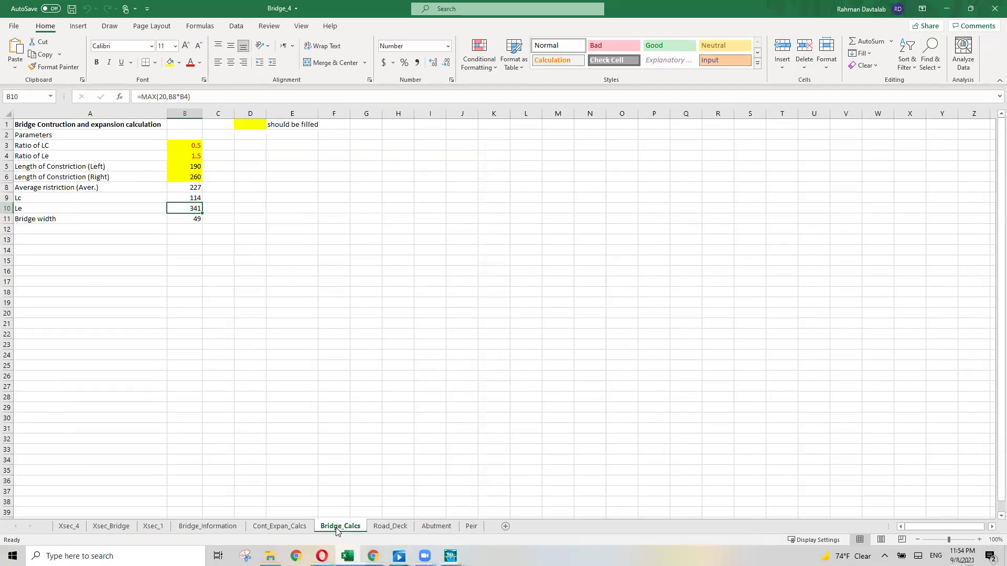
click(36, 217)
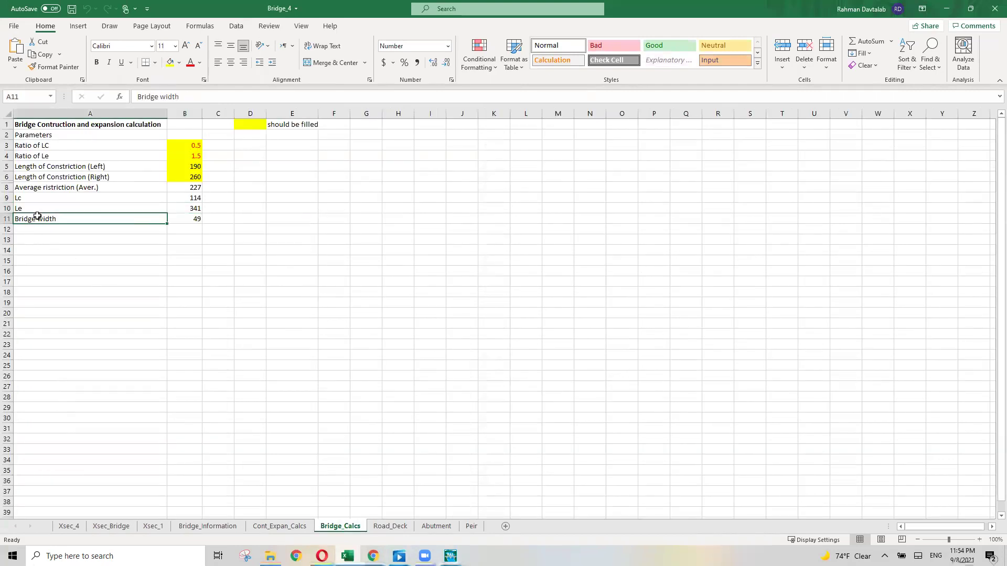
click(188, 220)
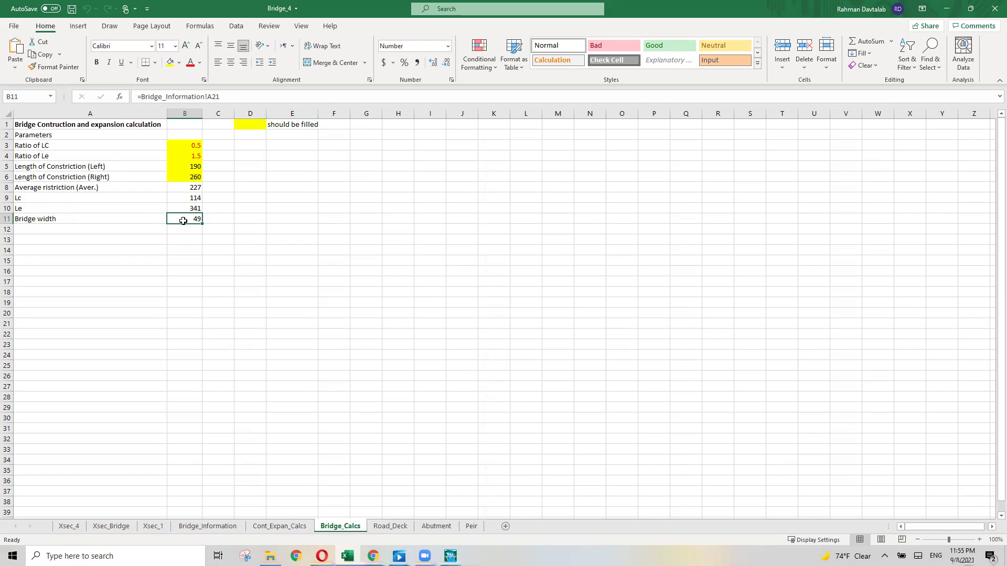
Return to HEC-RAS and set the LOB, channel and ROB downstream reach lengths of cross section 3 to 59
click(948, 9)
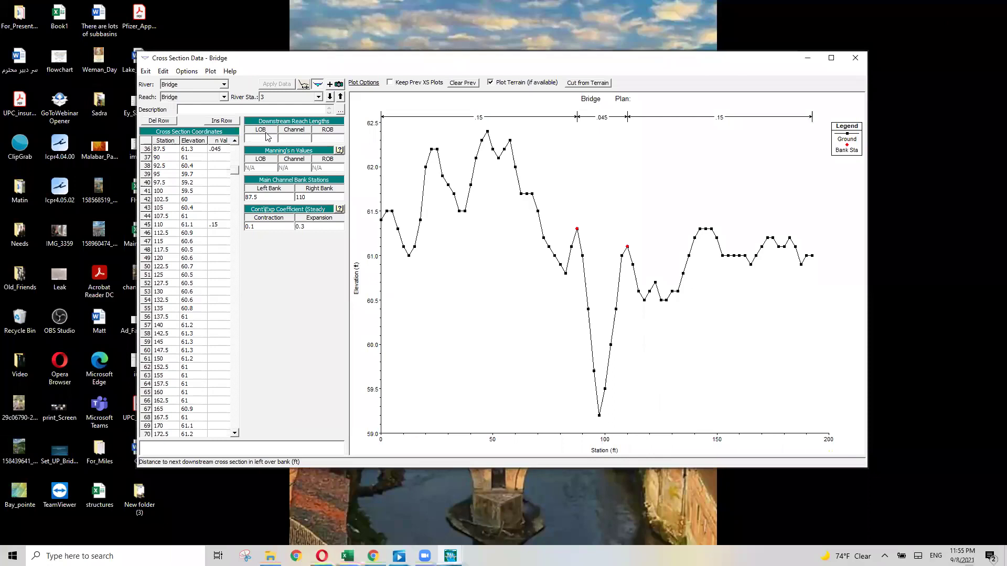
text(59)
click(292, 138)
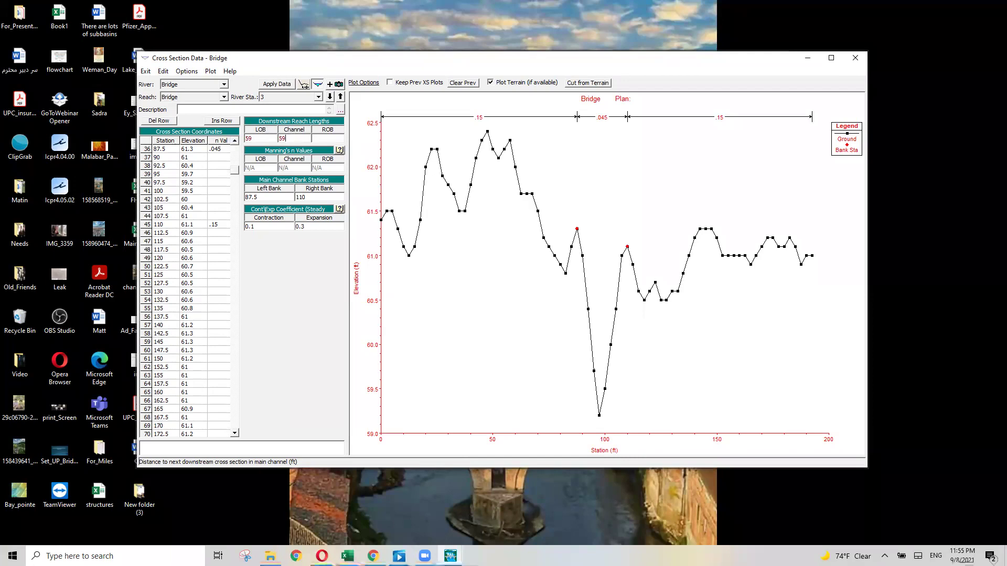
click(323, 137)
text(59)
Set the contraction coefficient to 0.3 and the expansion coefficient to 0.5 for cross section 3
click(254, 227)
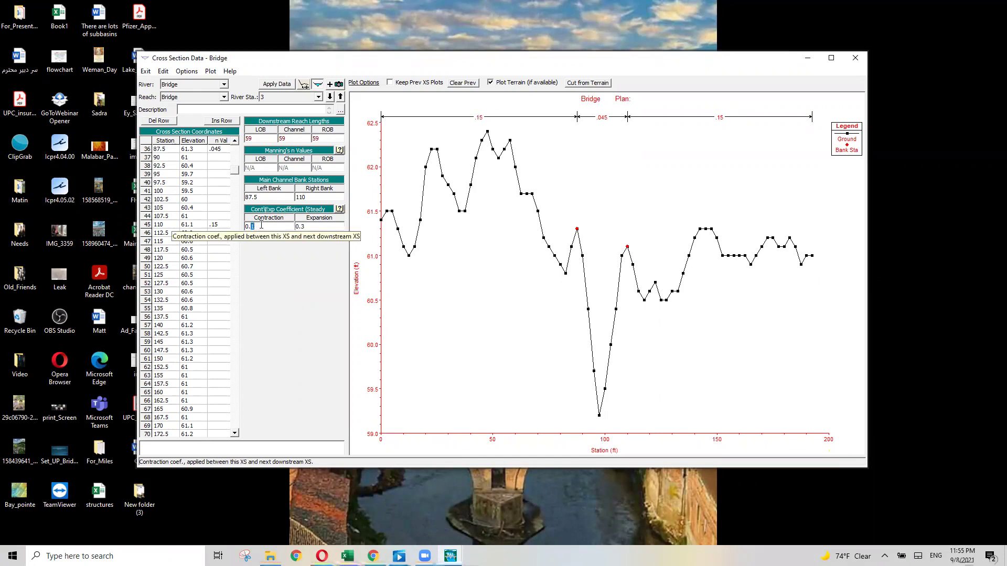
text(3)
click(318, 227)
text(5)
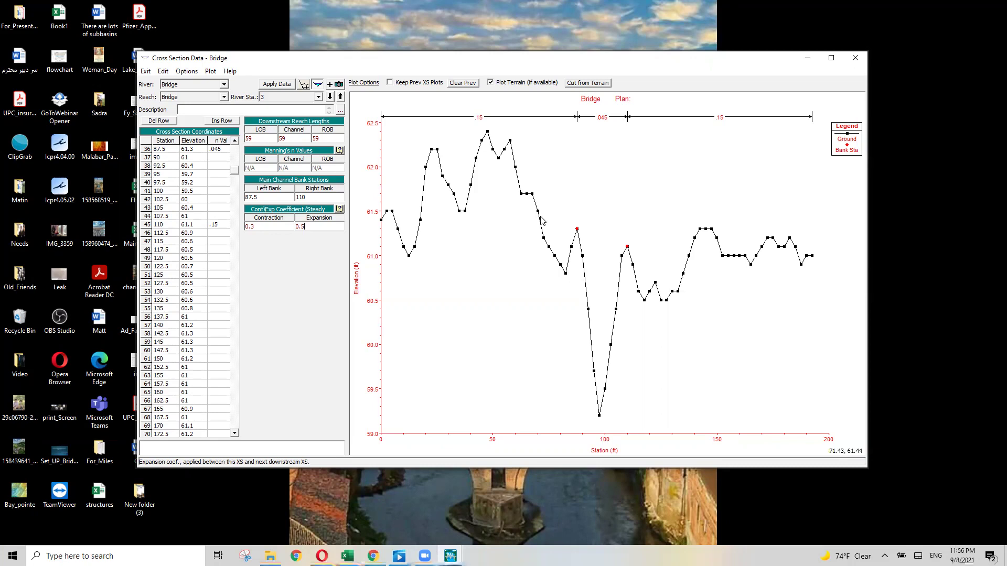
Define permanent normal ineffective flow areas for cross section 3: left station 75, right station 120, both at elevation 64
click(187, 71)
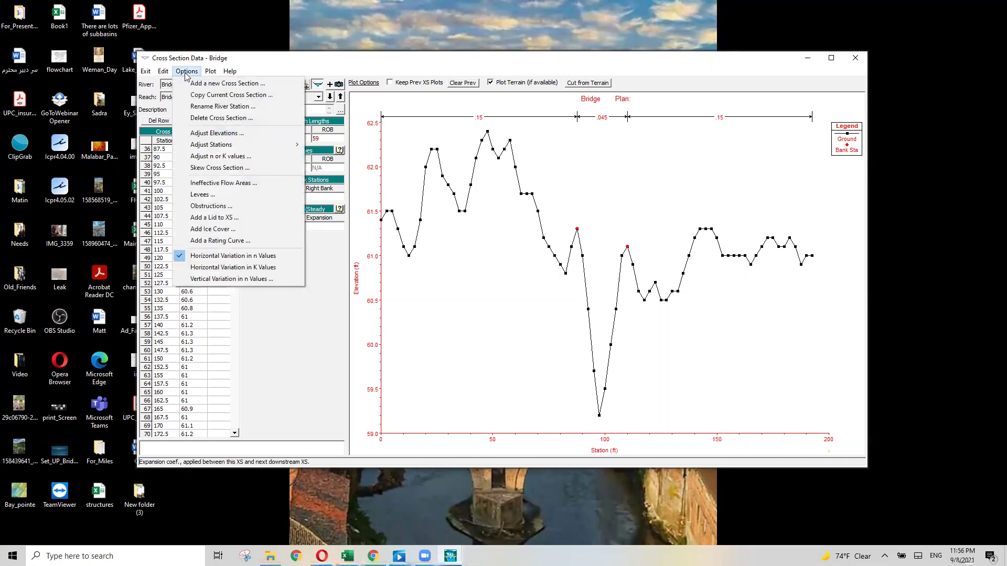
click(213, 183)
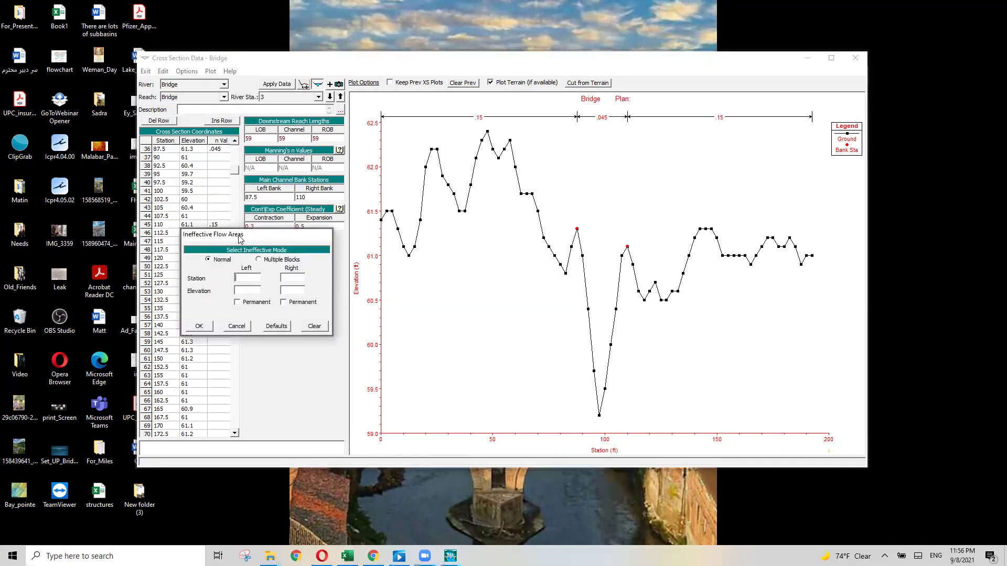
drag(240, 238, 241, 218)
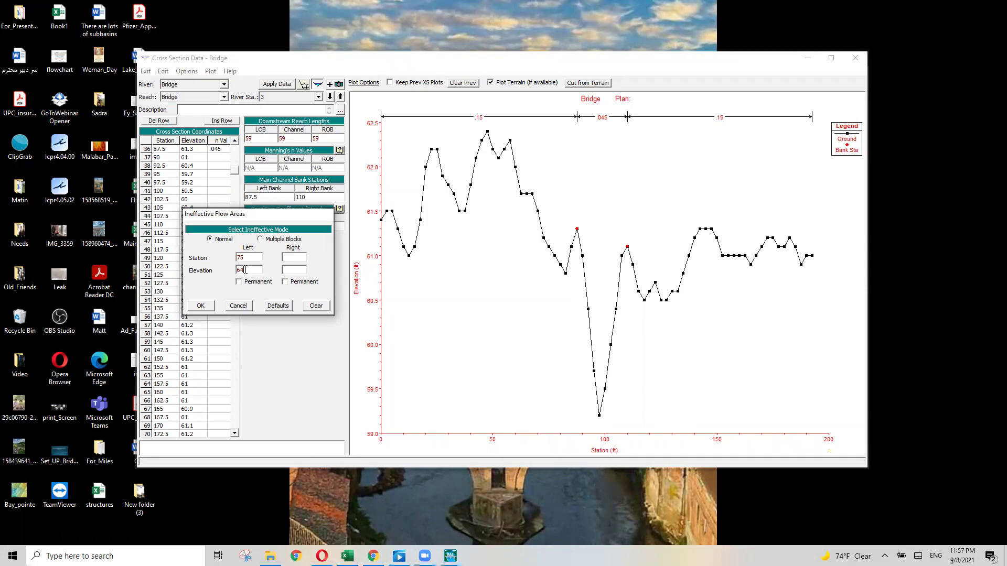
click(239, 282)
click(298, 259)
click(291, 284)
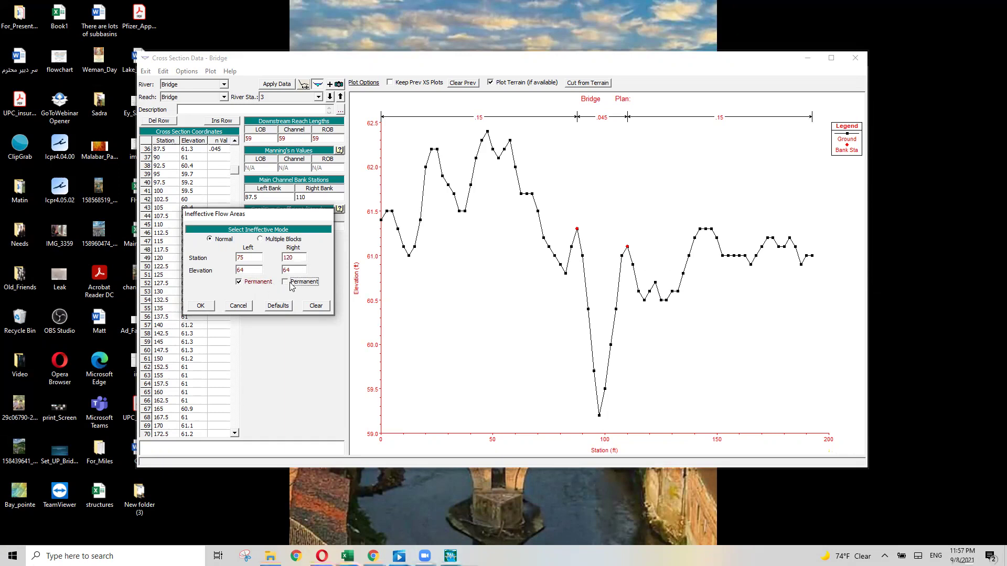
click(200, 306)
Reset the plot to its full extent, and close and reopen the cross section editor to refresh the ineffective flow areas
right_click(580, 171)
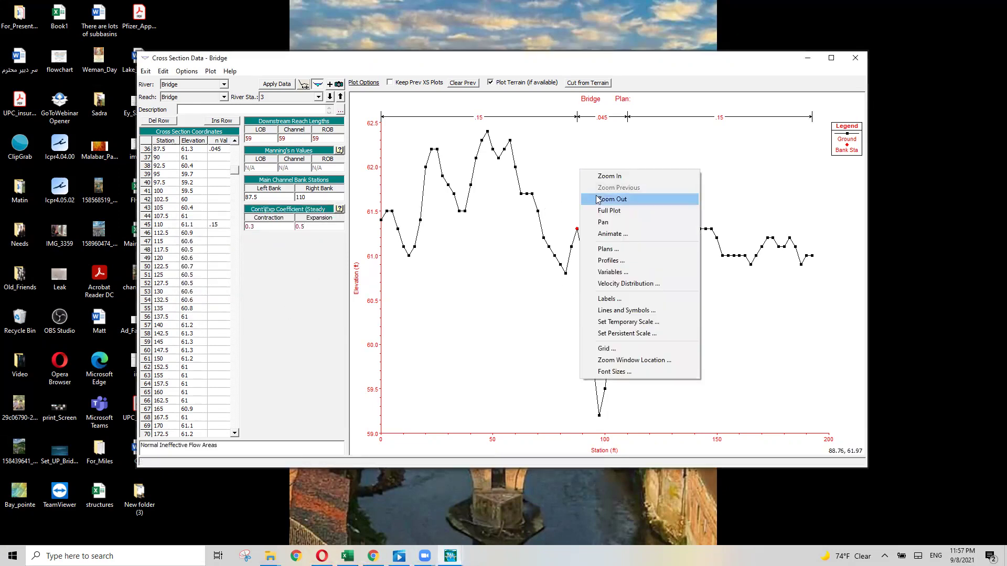
click(604, 210)
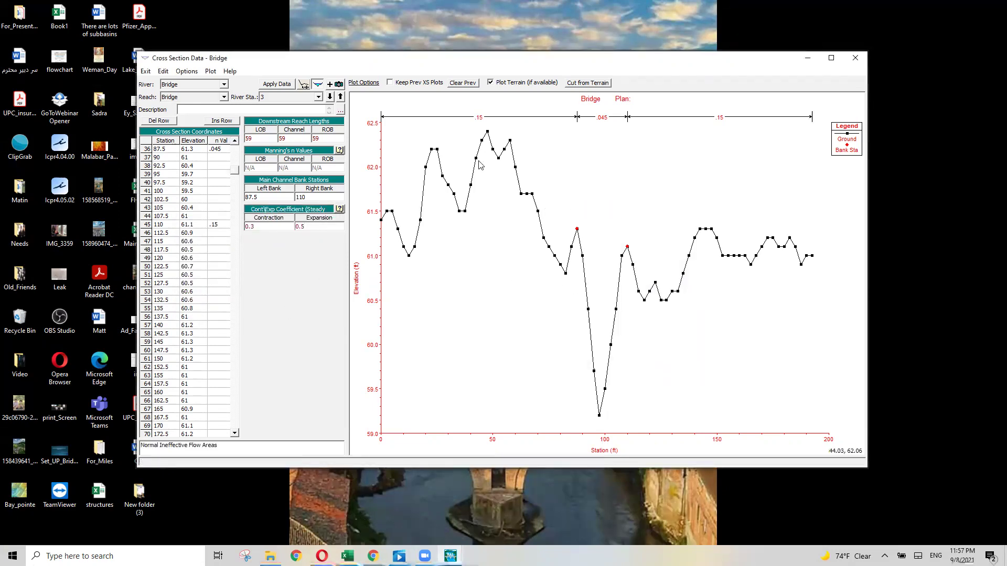
right_click(579, 162)
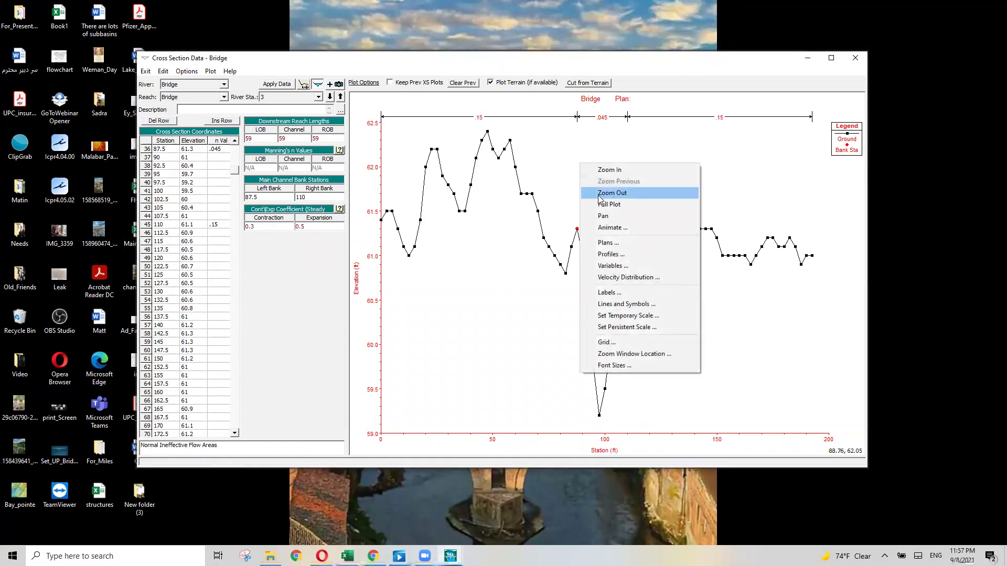
click(561, 163)
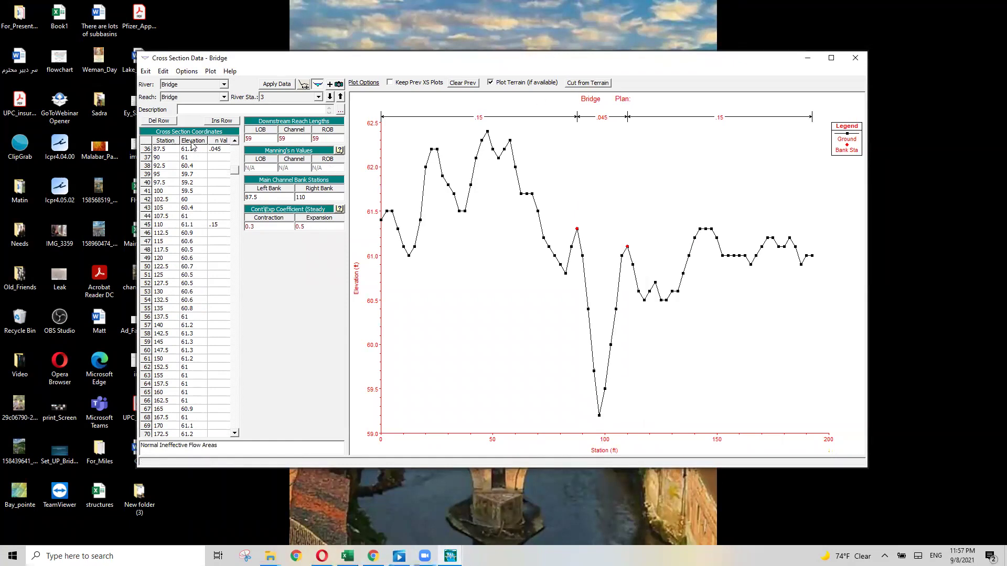
click(187, 71)
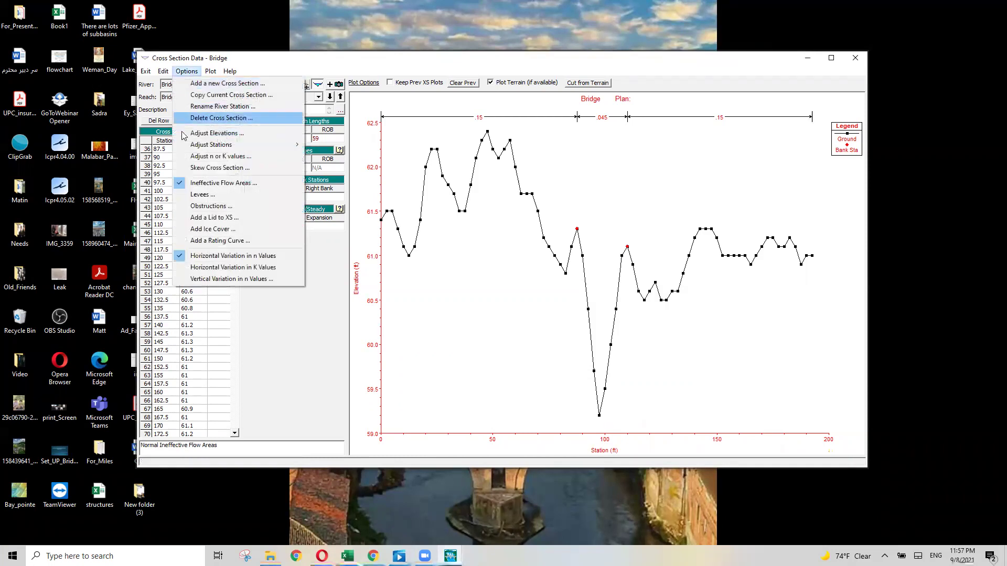
click(574, 178)
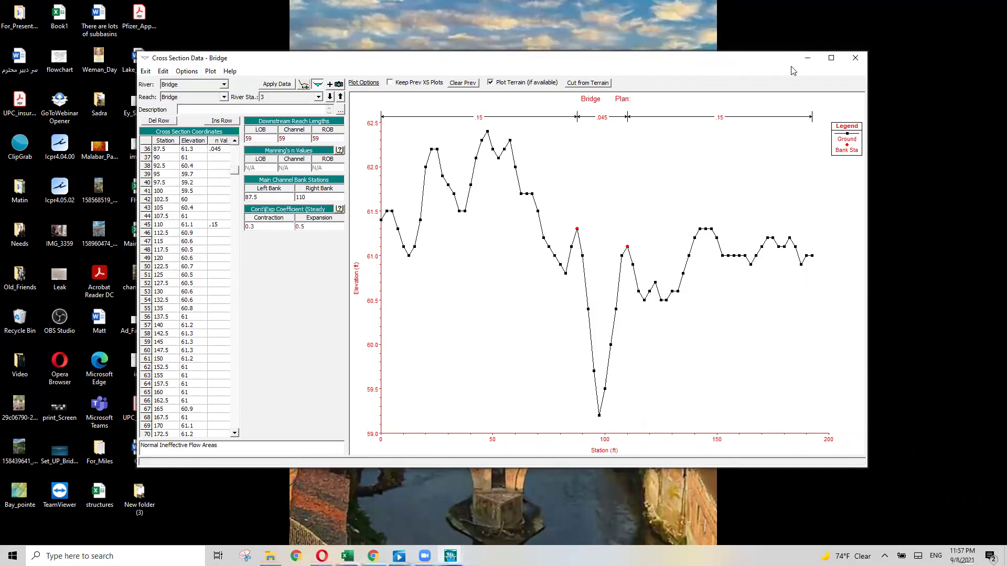
click(856, 58)
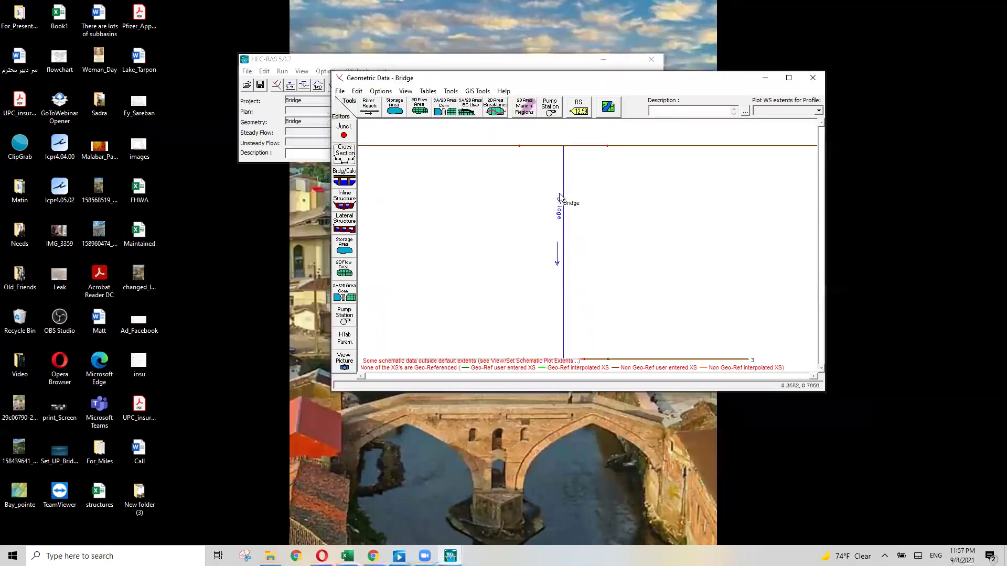
click(345, 152)
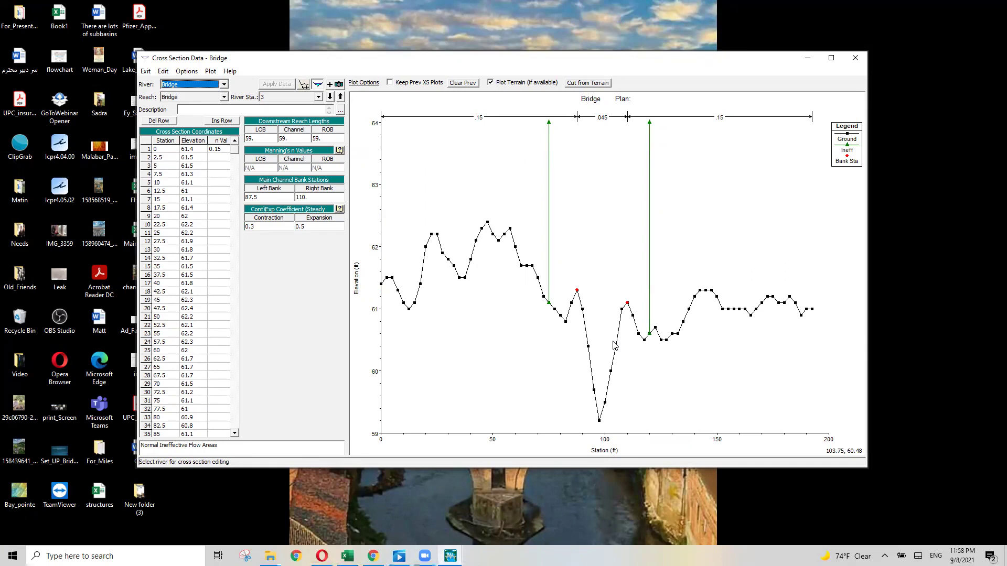
Copy the current cross section to river station 2 in the Bridge reach
click(189, 72)
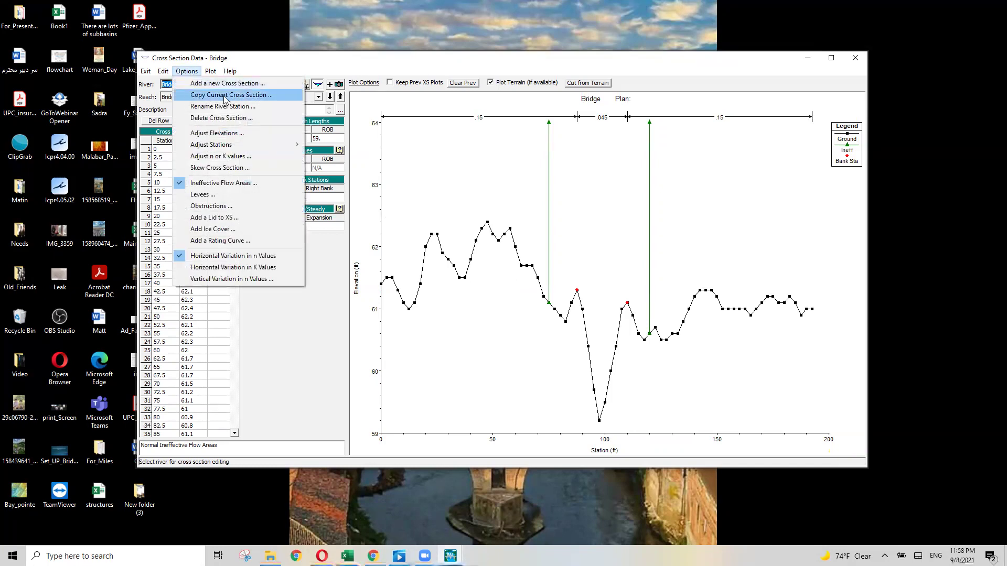
click(204, 96)
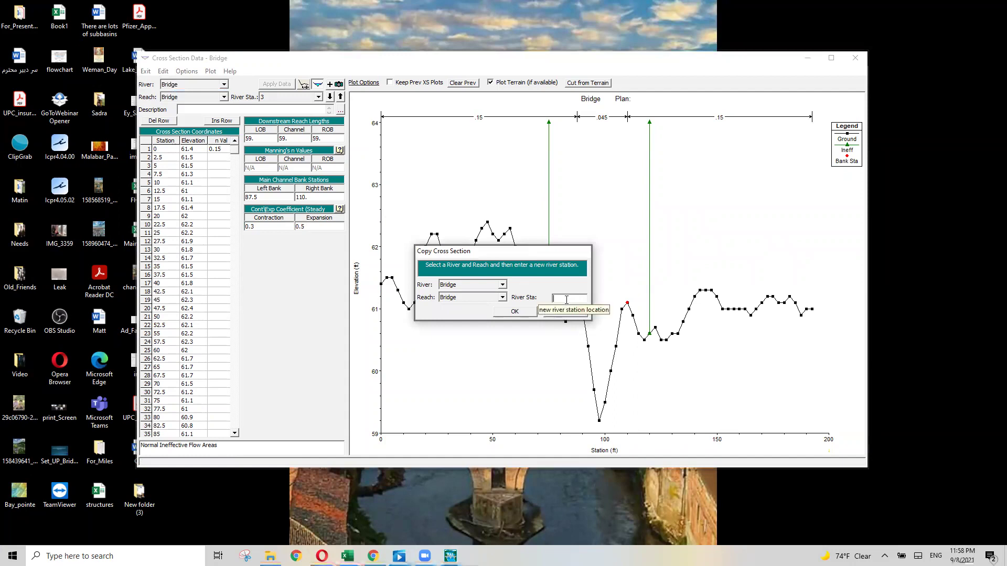
text(2)
click(522, 313)
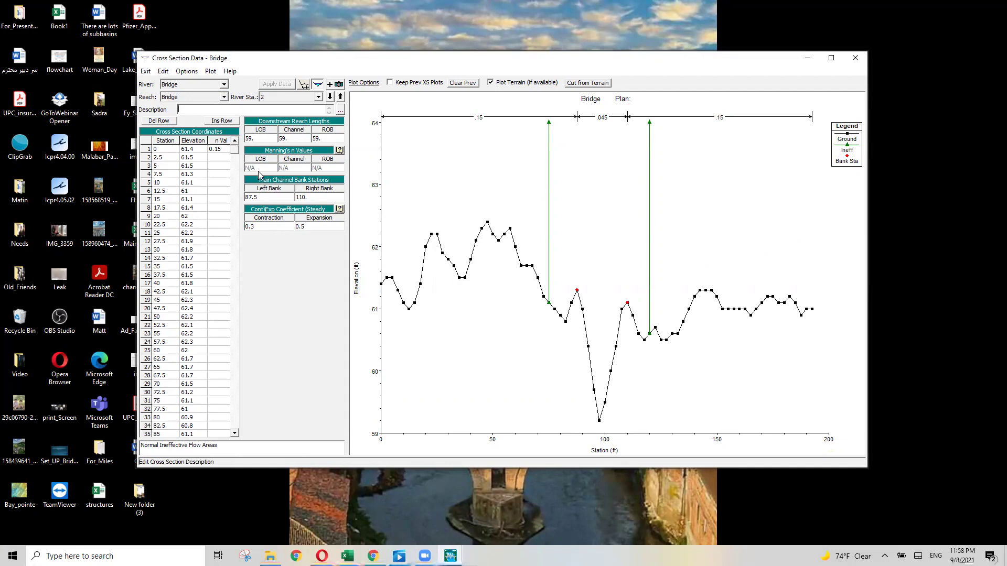
Switch to the Bridge_4 workbook and look up the expansion length Le on the Bridge_Calcs sheet
click(260, 138)
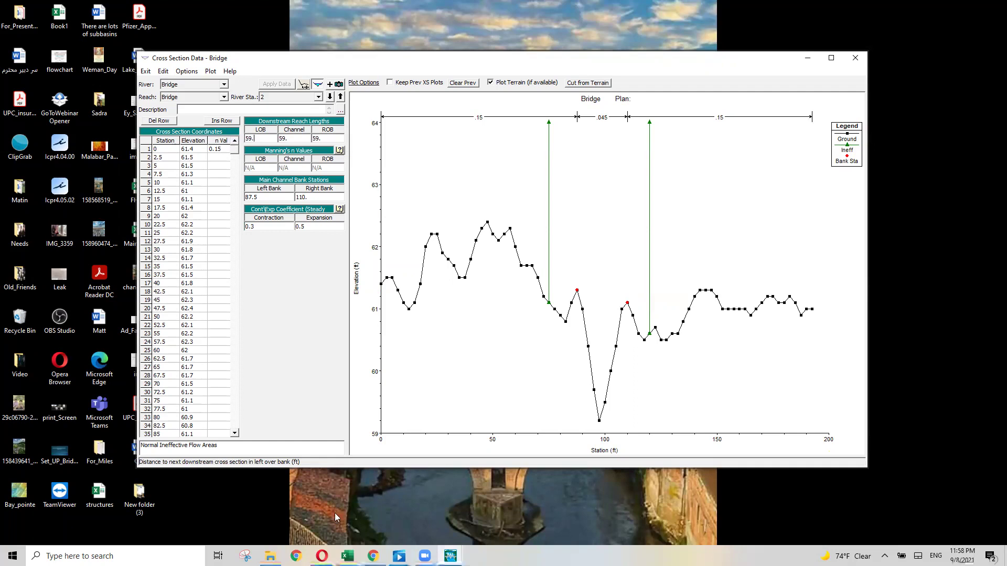
key(alt+Tab)
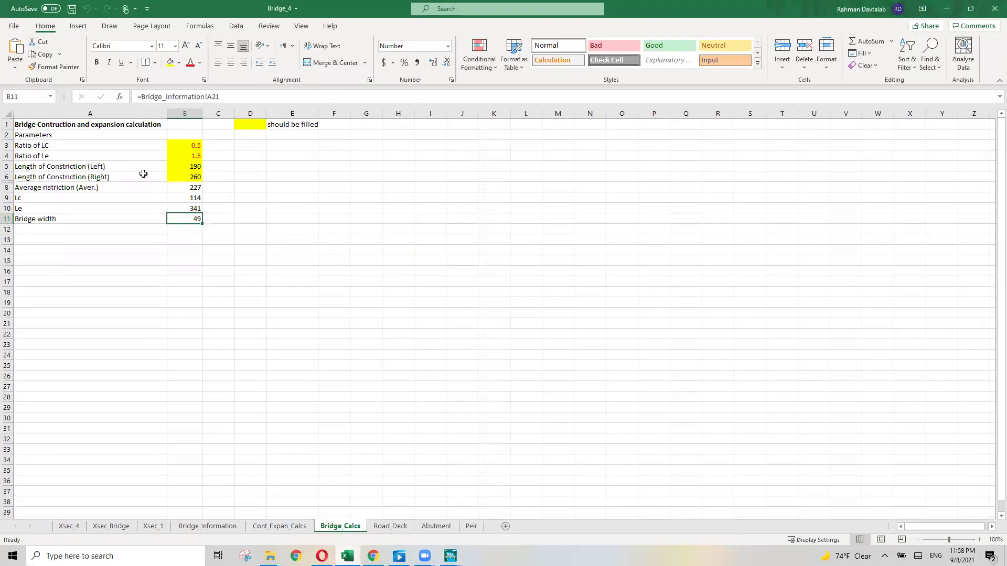
click(40, 208)
click(176, 208)
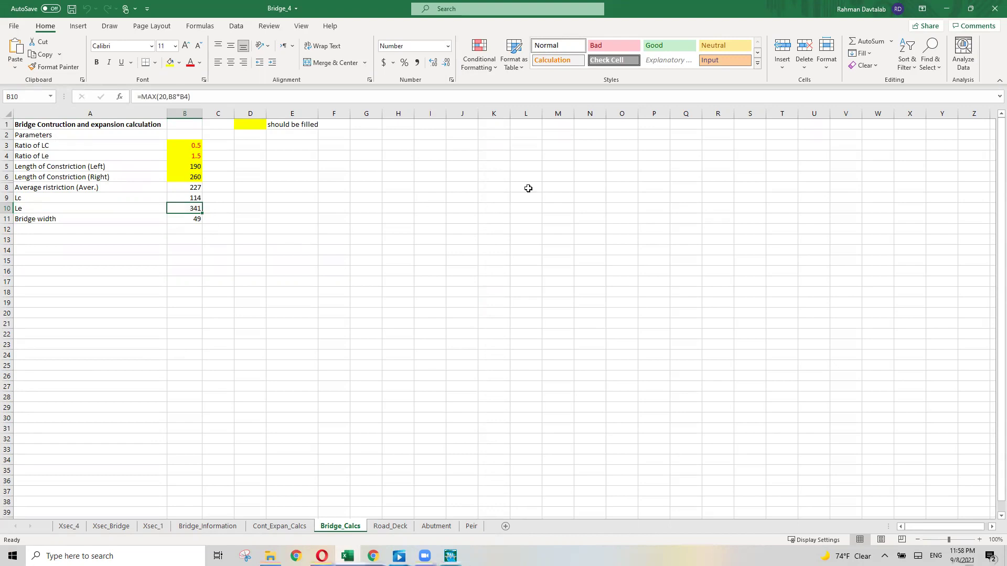
Return to HEC-RAS and set the LOB, channel and ROB downstream reach lengths of cross section 2 to 341
click(947, 9)
double_click(260, 136)
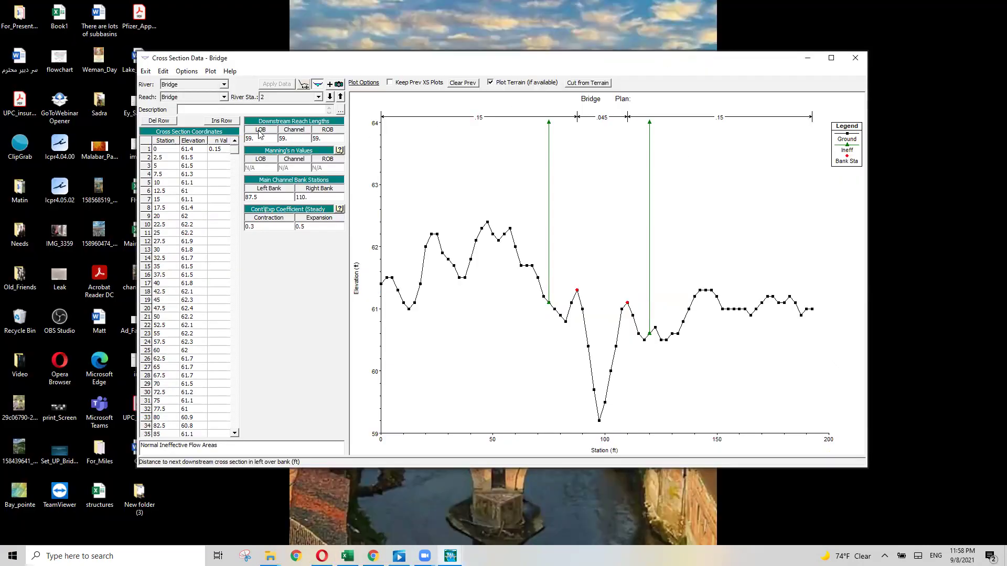
text(341)
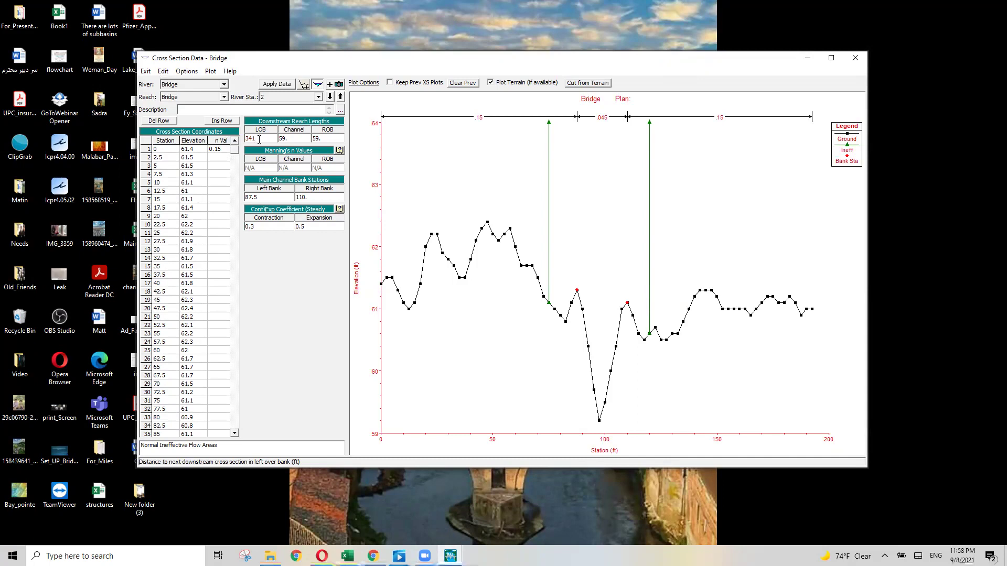
double_click(259, 139)
double_click(296, 139)
key(ctrl+v)
double_click(333, 139)
key(ctrl+v)
click(265, 228)
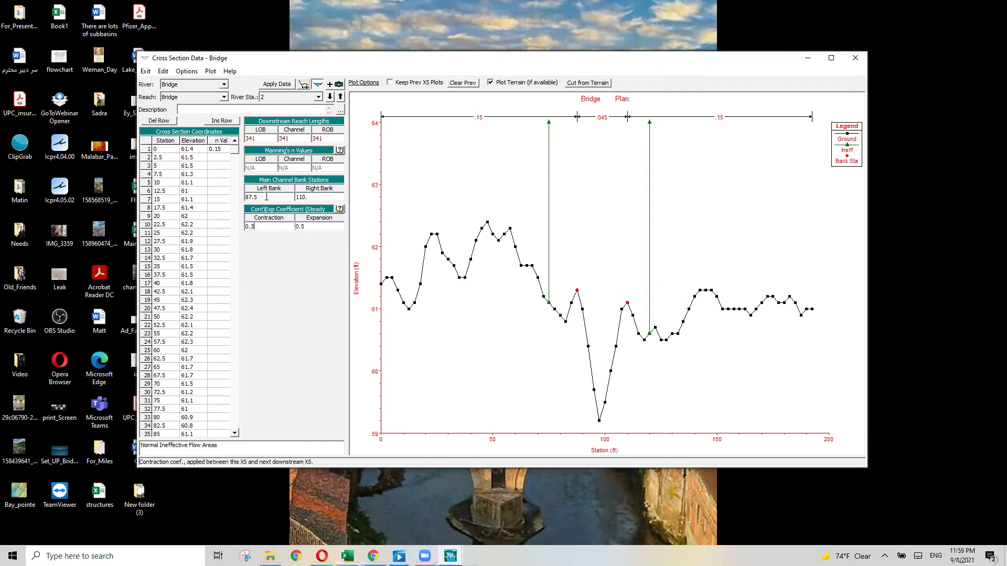
Add a new cross section at river station 1 in the Bridge reach and enable horizontal variation in n values
click(258, 229)
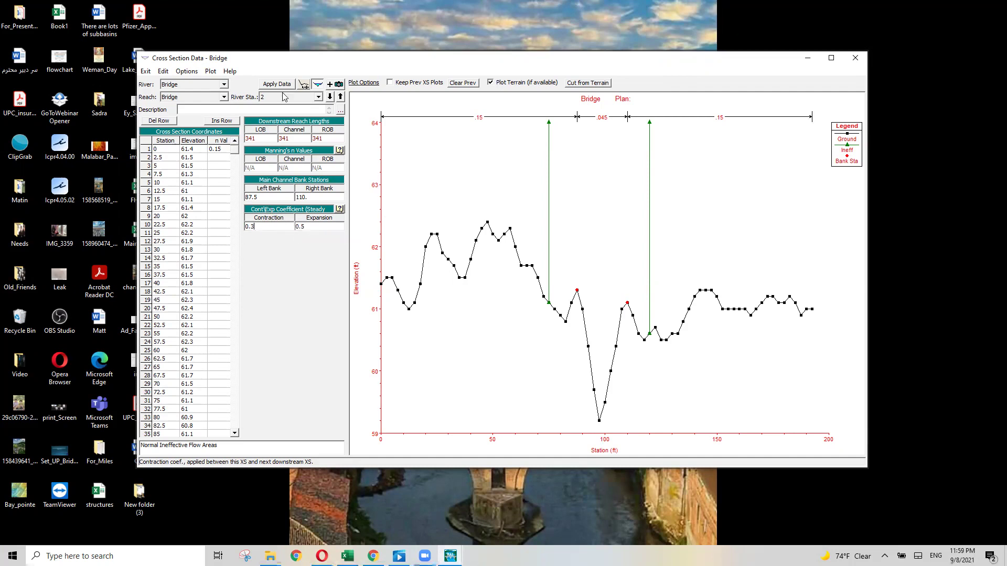
click(191, 74)
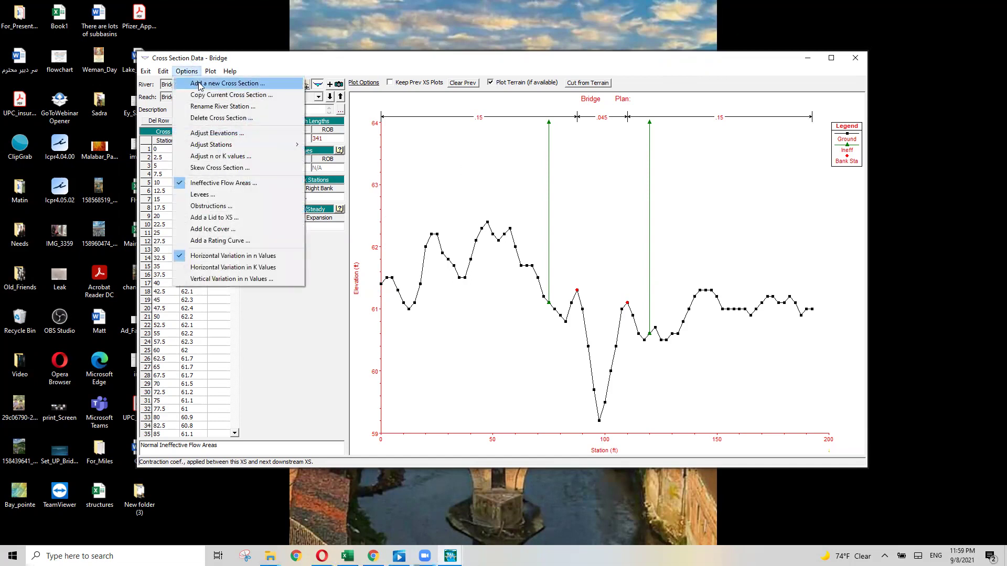
click(199, 85)
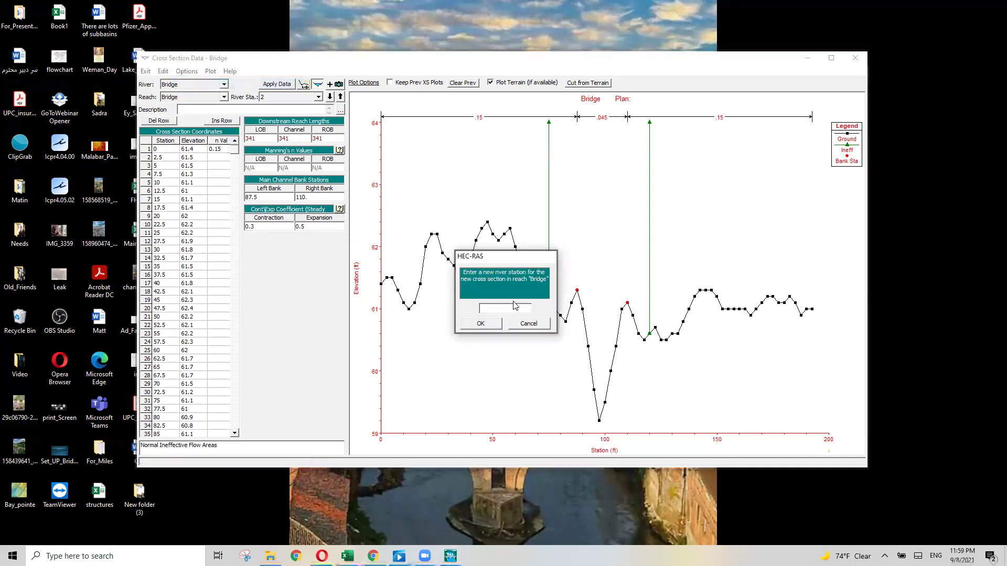
click(481, 323)
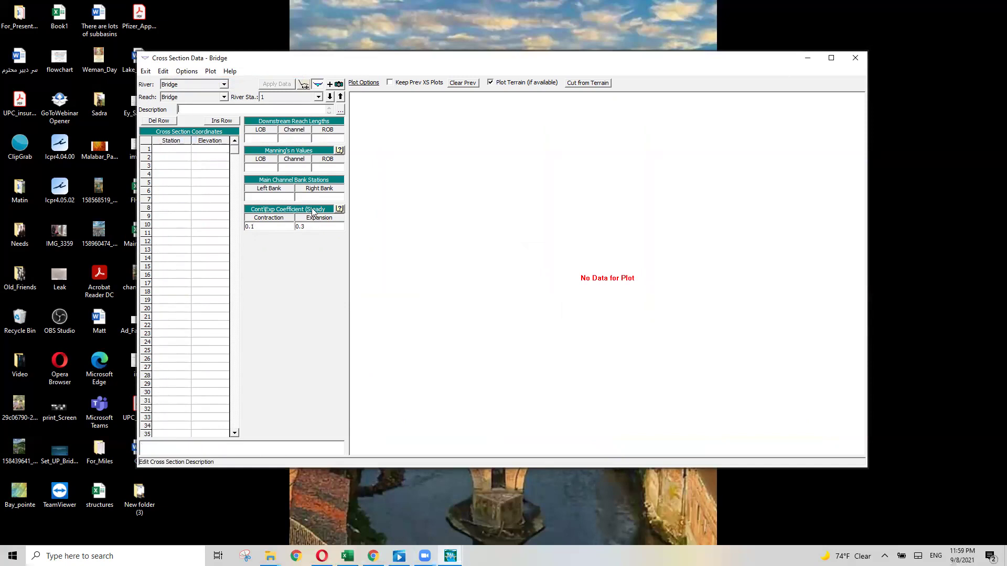
click(188, 72)
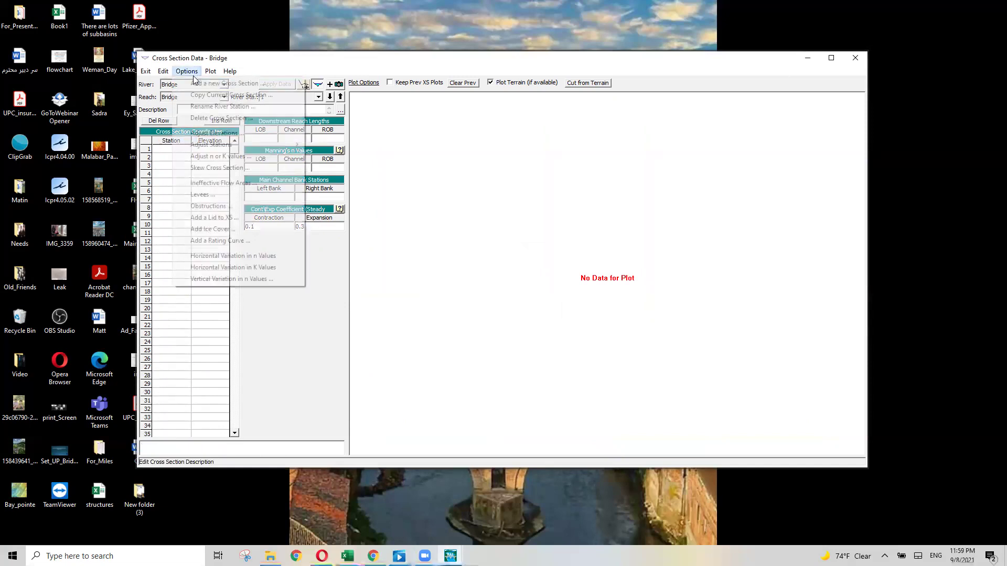
click(265, 256)
Copy the station and elevation data from the workbook's Xsec_1 sheet into the coordinates of cross section 1 in HEC-RAS and apply the data
click(347, 556)
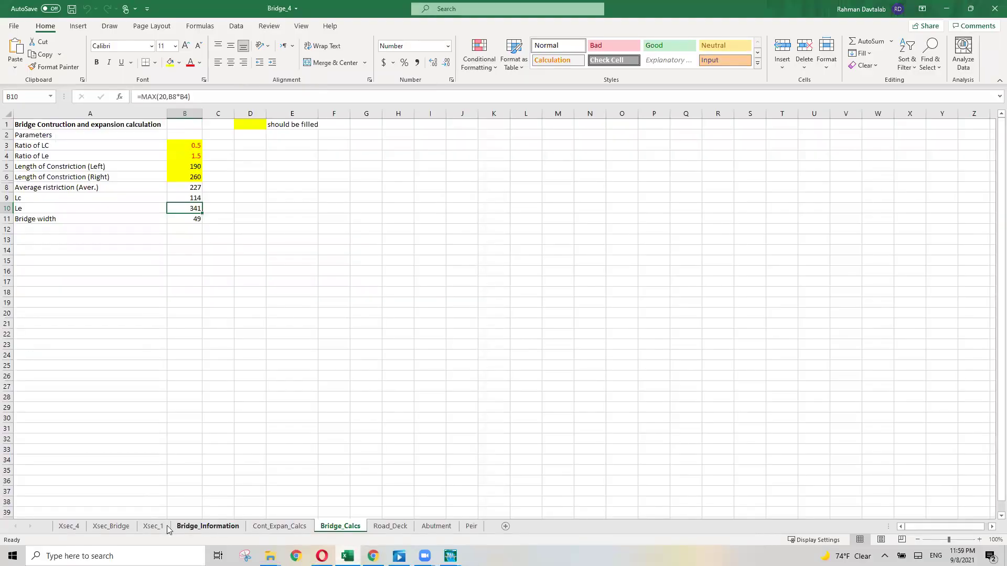
click(154, 527)
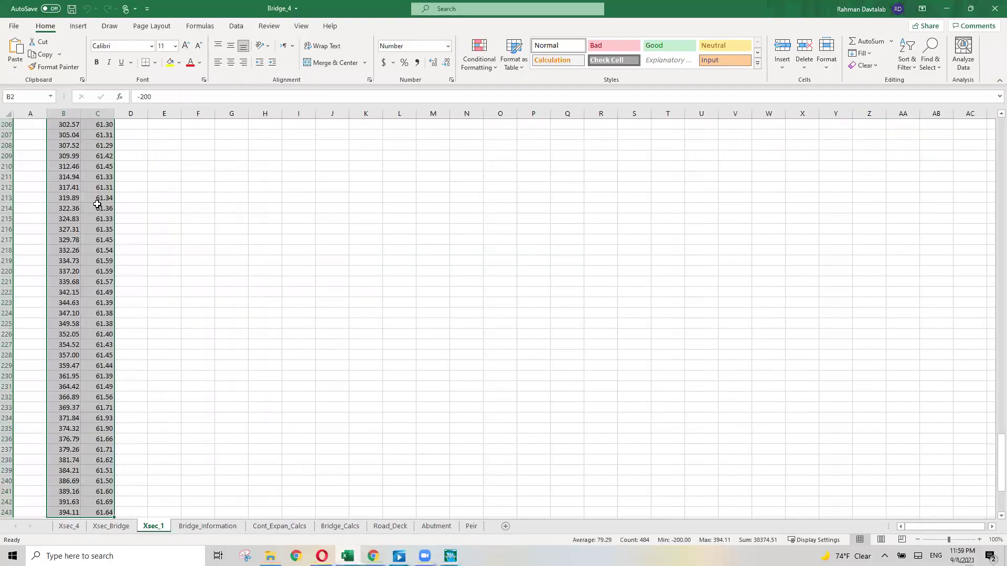
key(ctrl+c)
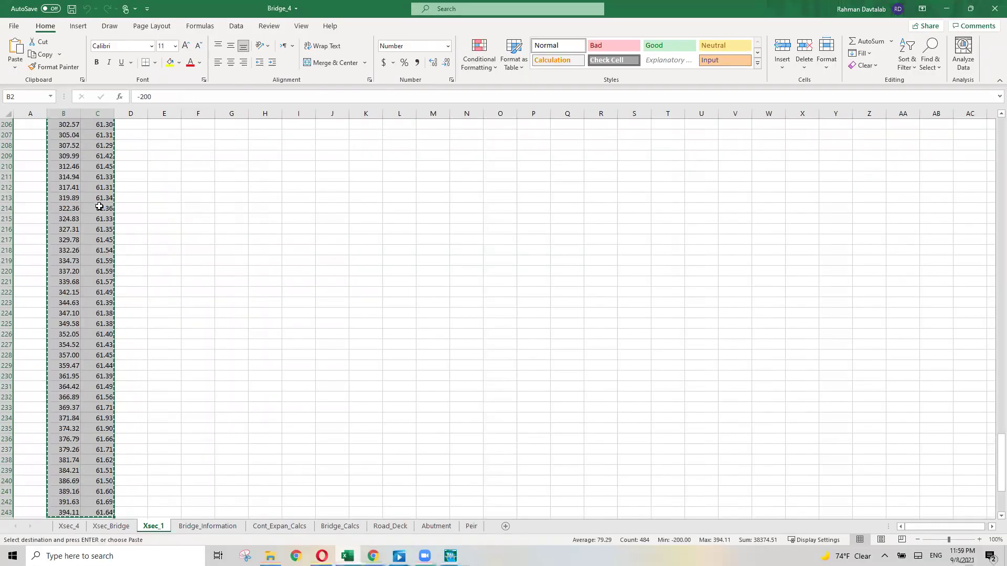
click(946, 9)
click(166, 141)
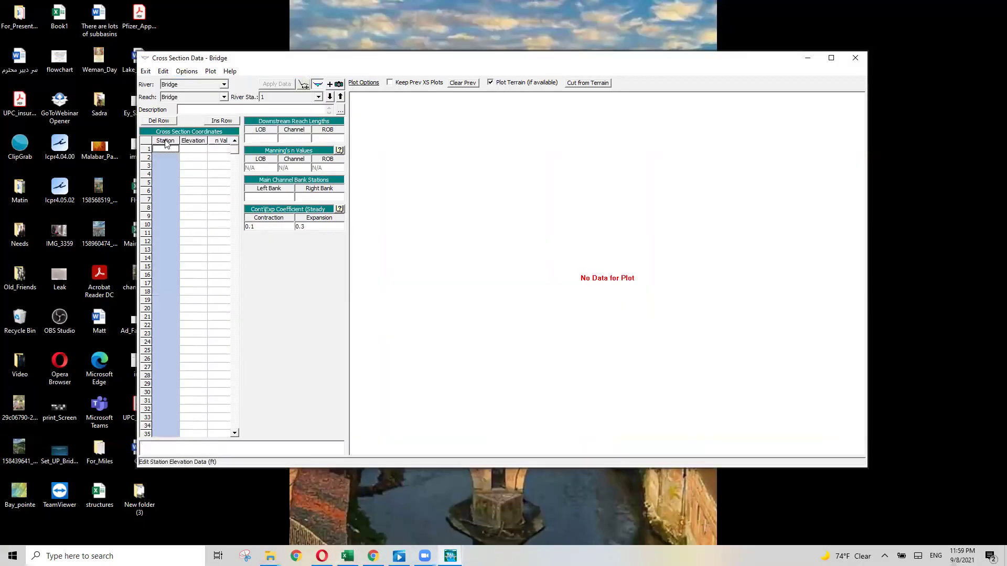
shift+click(194, 142)
key(ctrl+v)
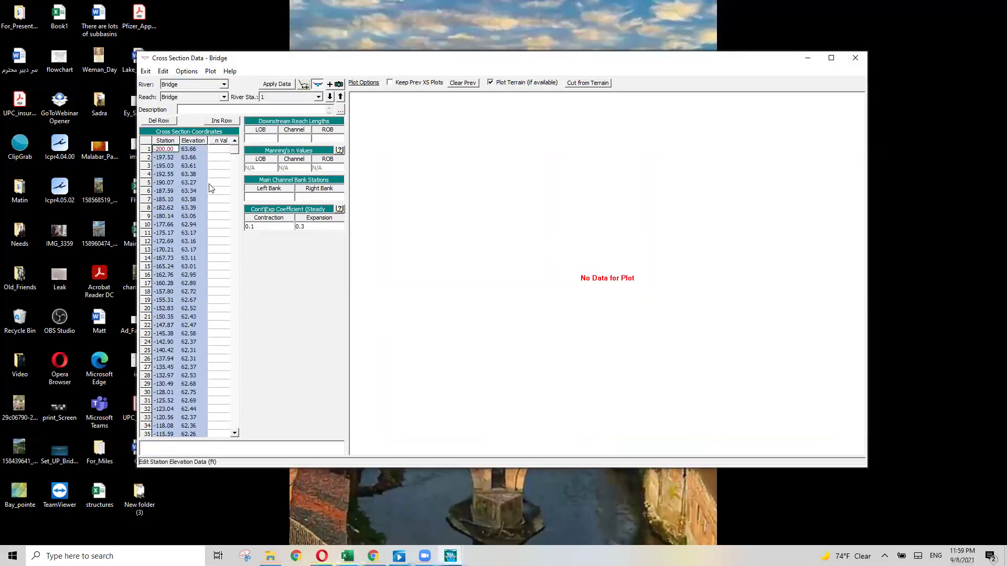
click(276, 84)
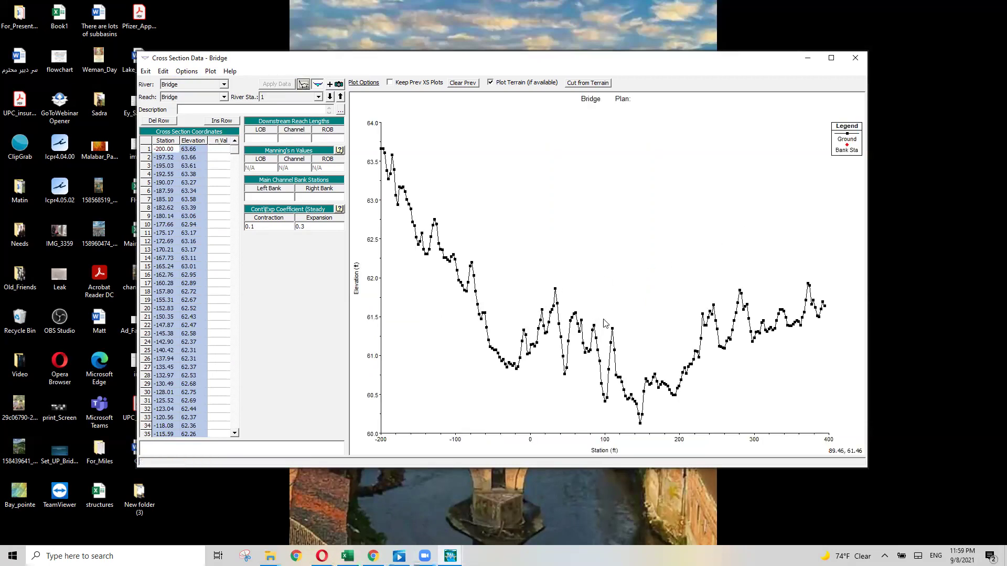
Enter n values of .15 at the first station and .045 at station 110.15, and set the left bank to 110.15
click(225, 150)
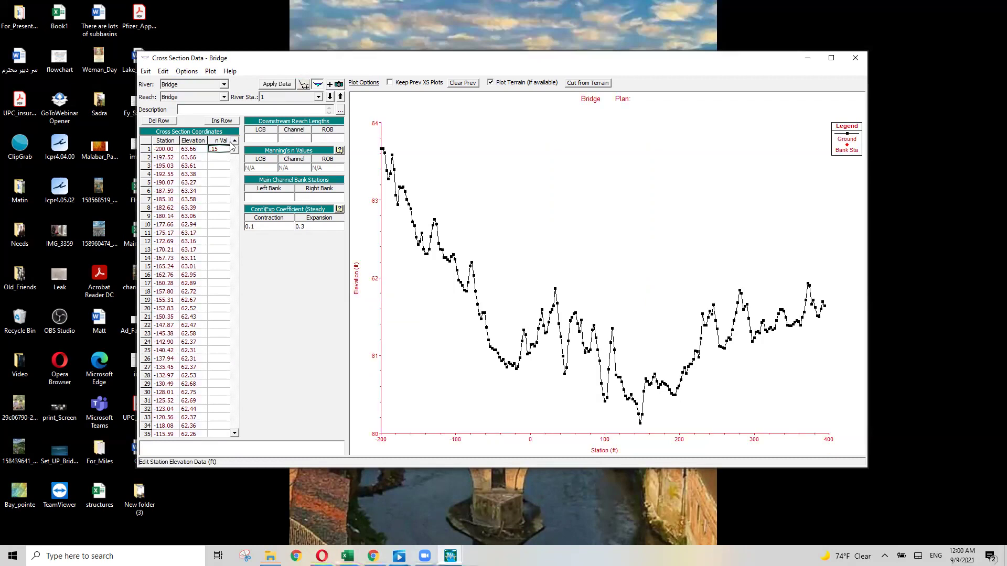
click(612, 329)
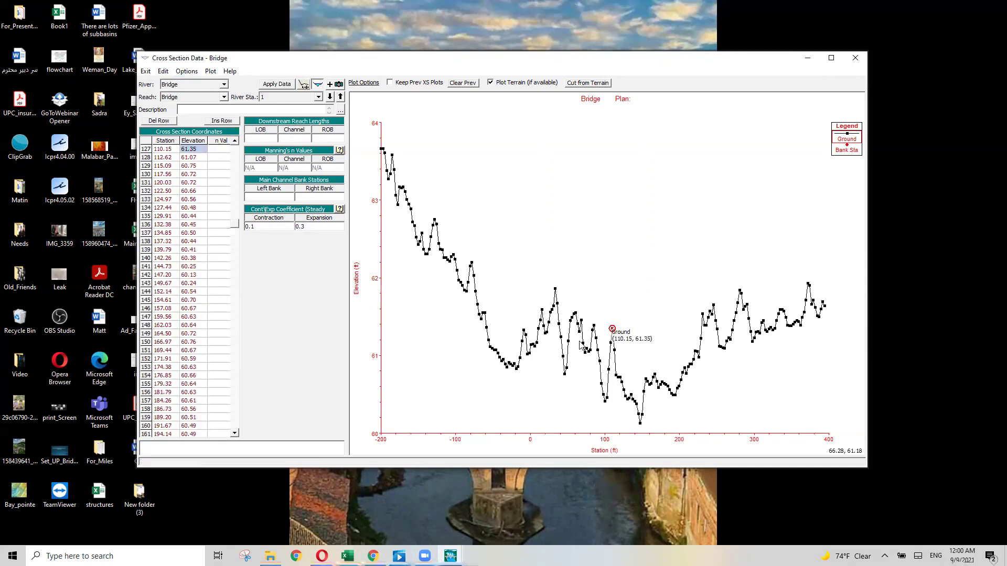
click(215, 150)
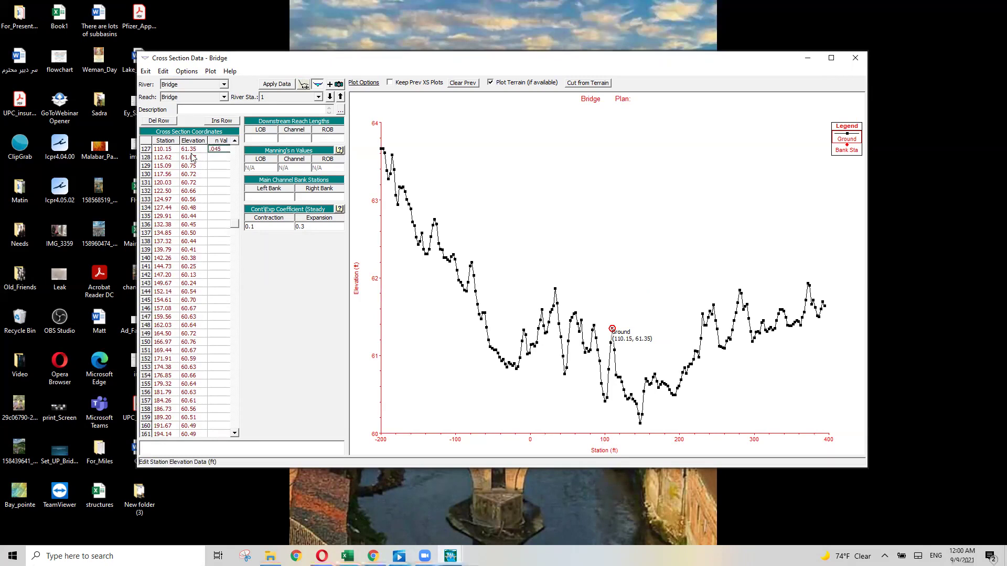
click(164, 151)
click(262, 198)
key(ctrl+v)
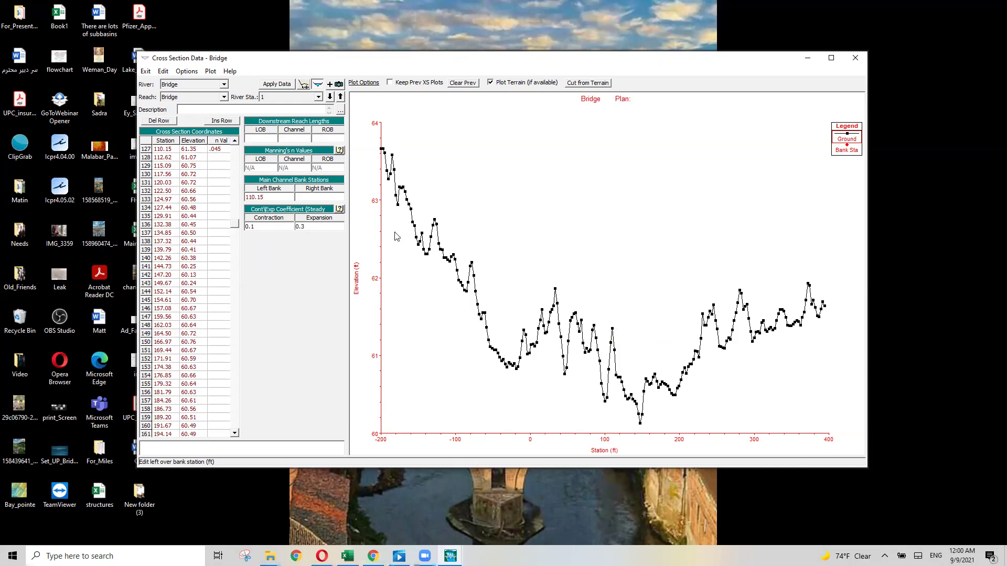
Enter an n value of .15 at station 231.01, set the right bank to 231.01 and apply the data
click(703, 315)
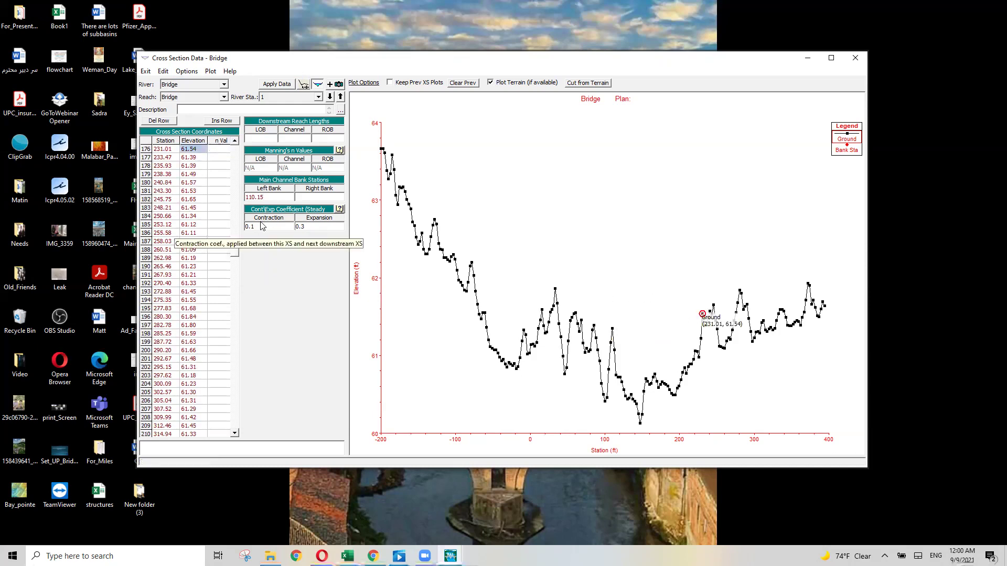
click(216, 150)
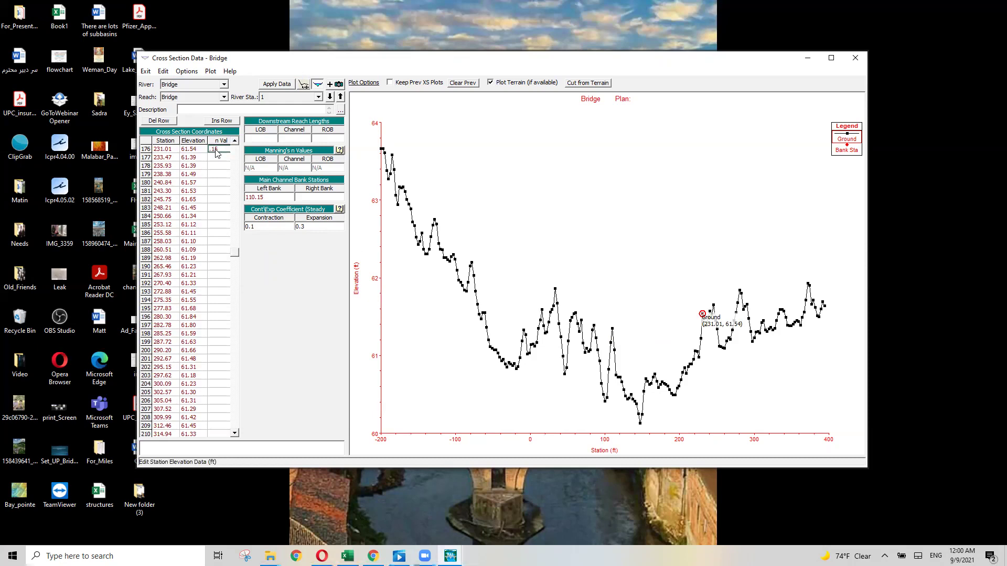
click(168, 150)
click(326, 199)
key(ctrl+v)
click(275, 85)
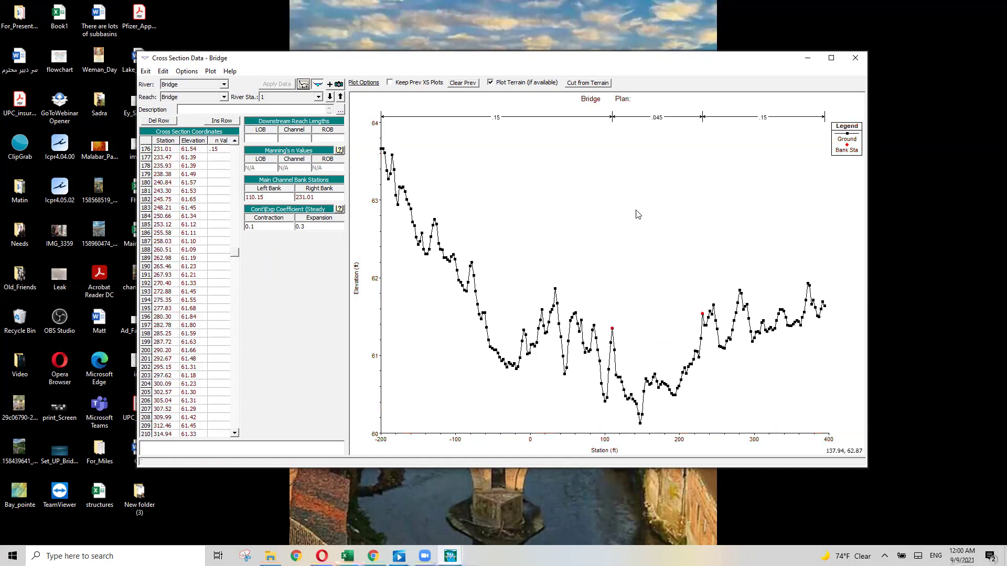
Set the contraction coefficient of cross section 1 to 0.3 and the expansion coefficient to 0.5, leaving the downstream reach lengths blank
click(258, 227)
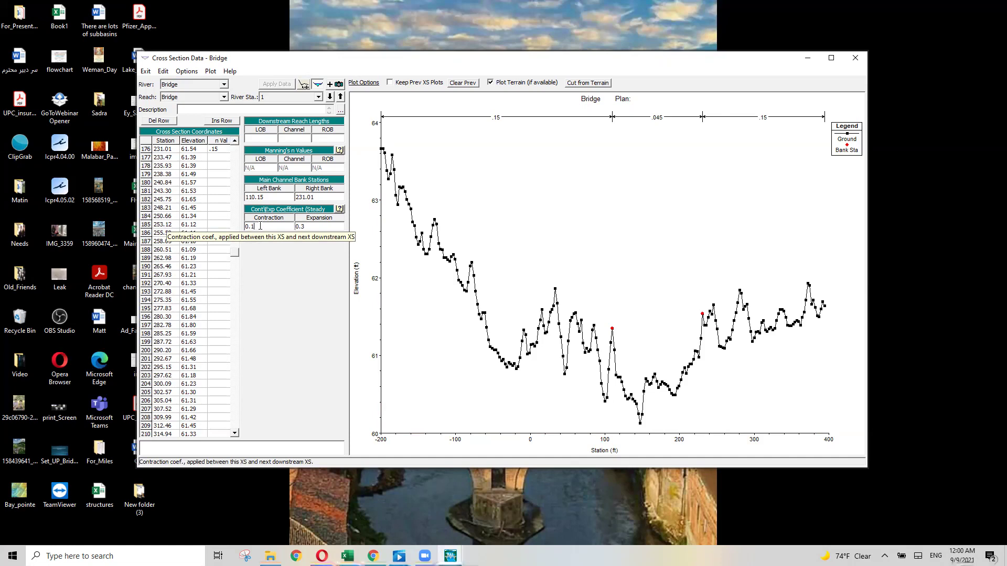
drag(251, 228, 270, 229)
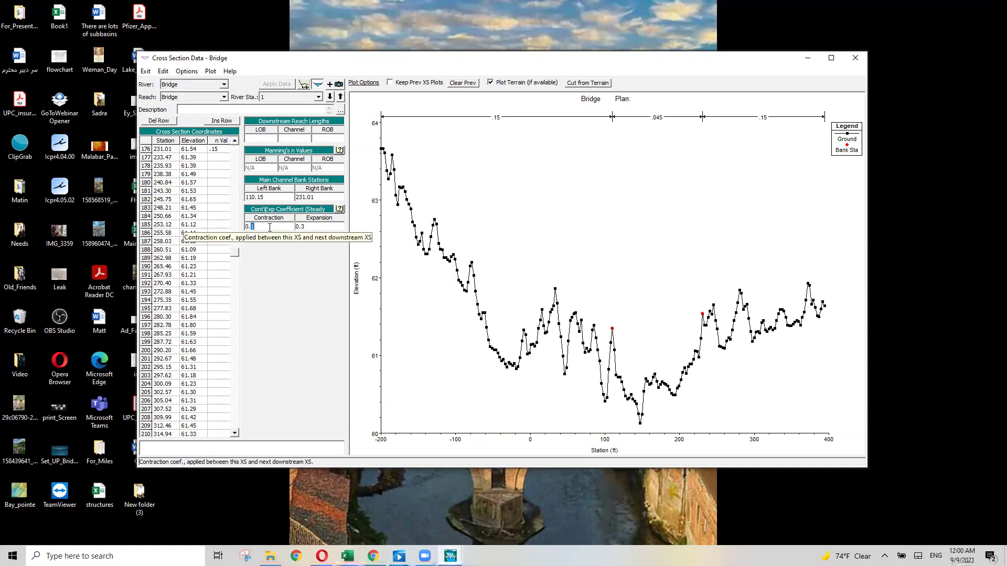
text(3)
click(302, 226)
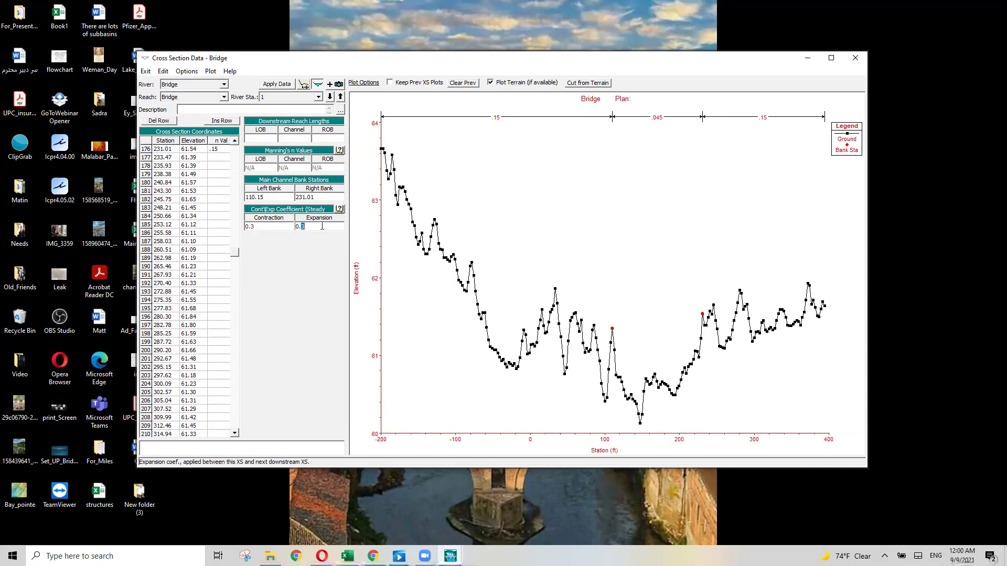
text(5)
click(257, 139)
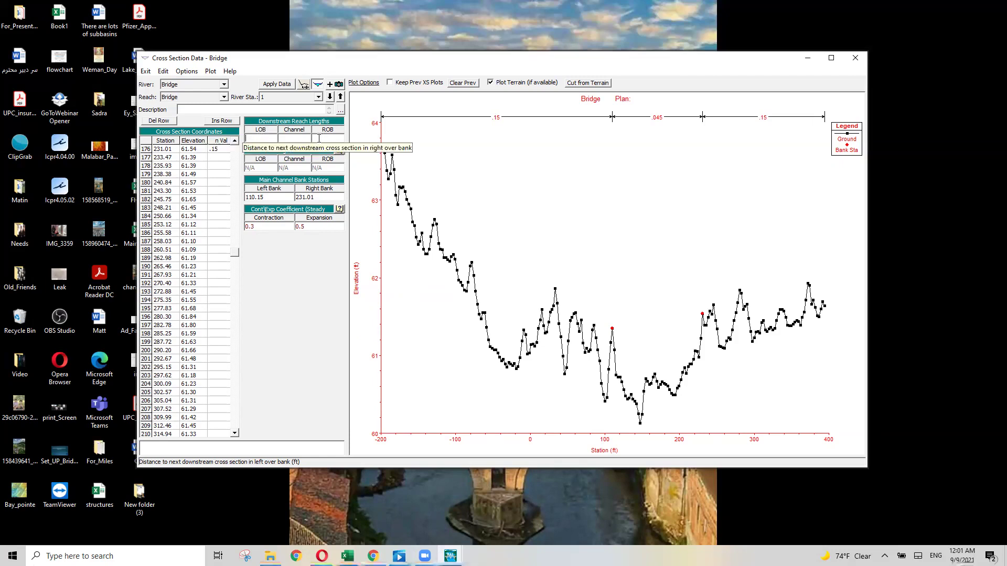
Close the cross section editor and enlarge the Geometric Data window to view the river schematic
click(855, 58)
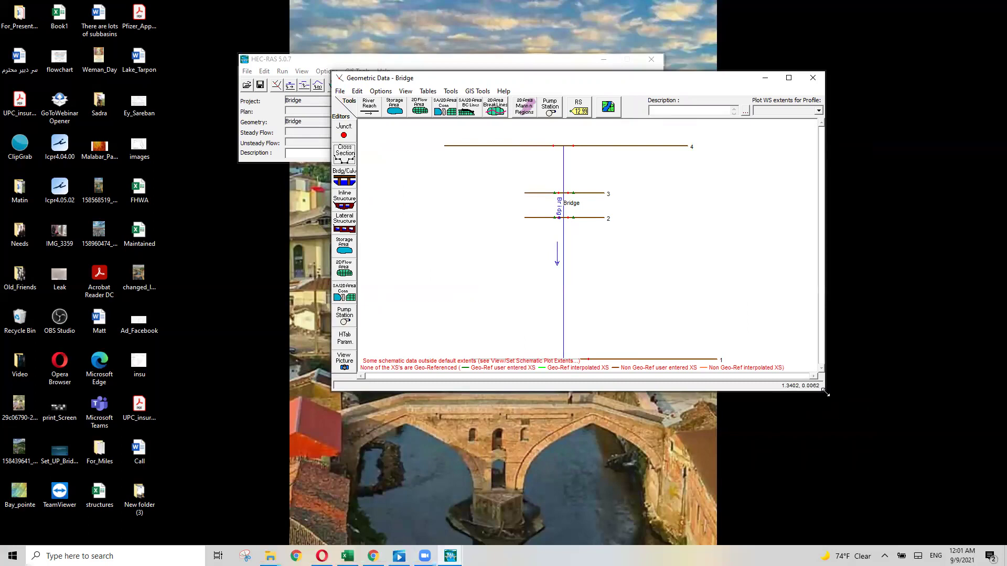
drag(825, 392, 906, 467)
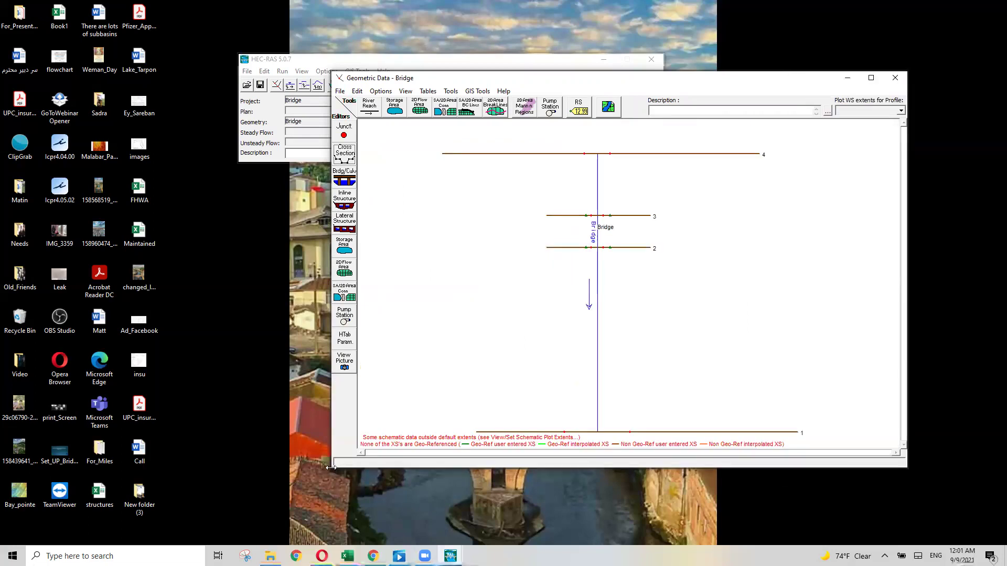
drag(329, 468, 182, 501)
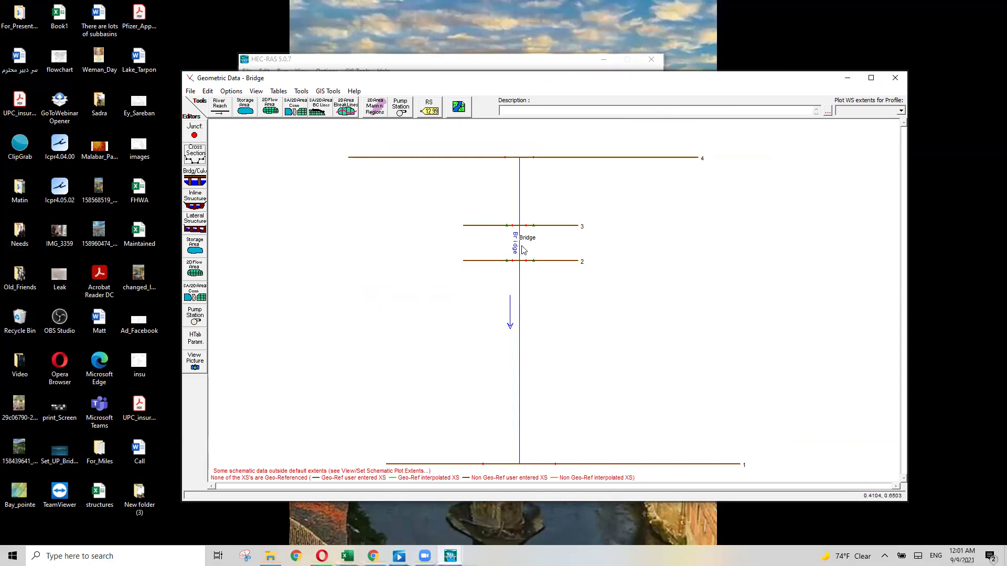
Open the Bridge Culvert Data editor and add a new bridge at river station 2.5 in the Bridge reach
click(190, 181)
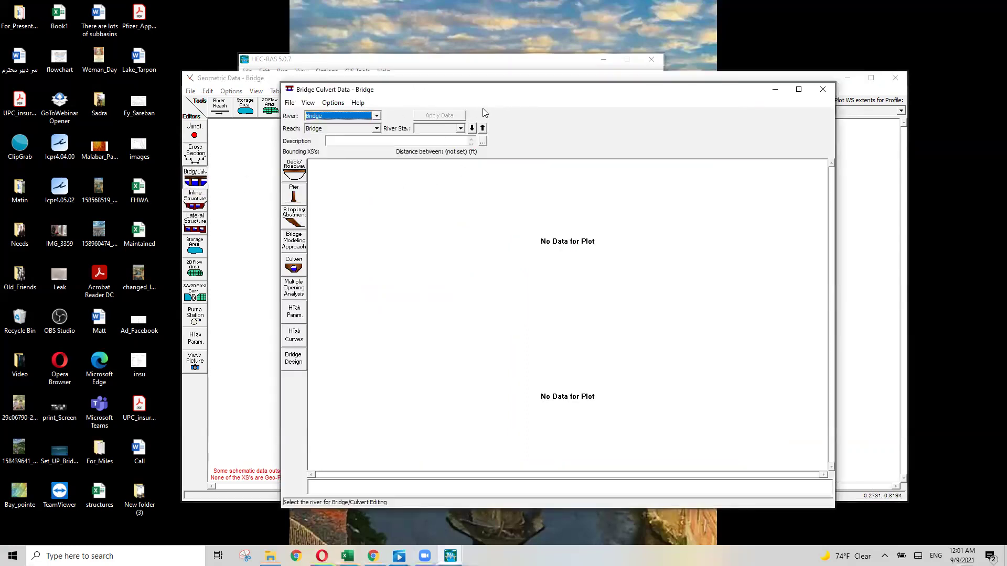
drag(494, 97, 443, 97)
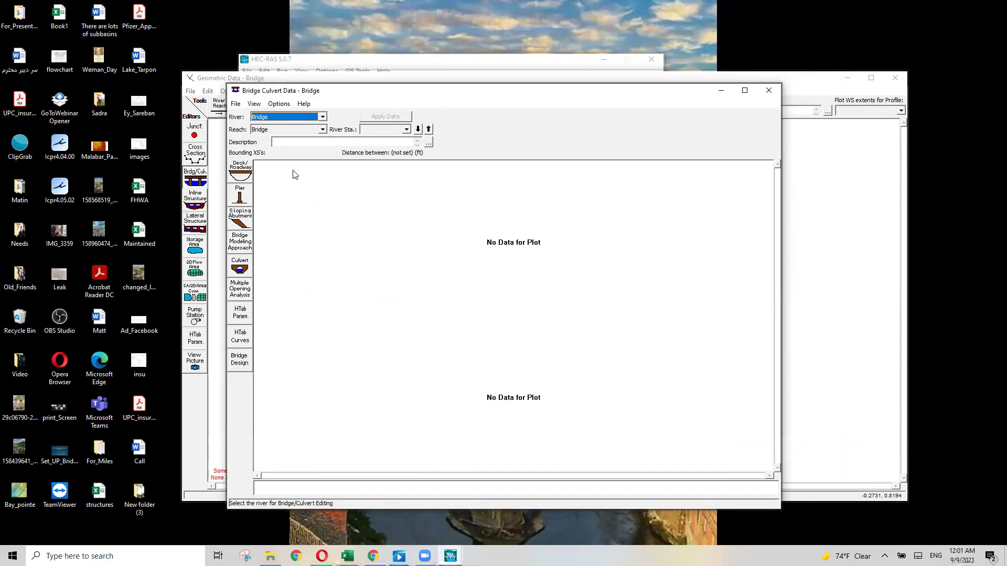
click(278, 104)
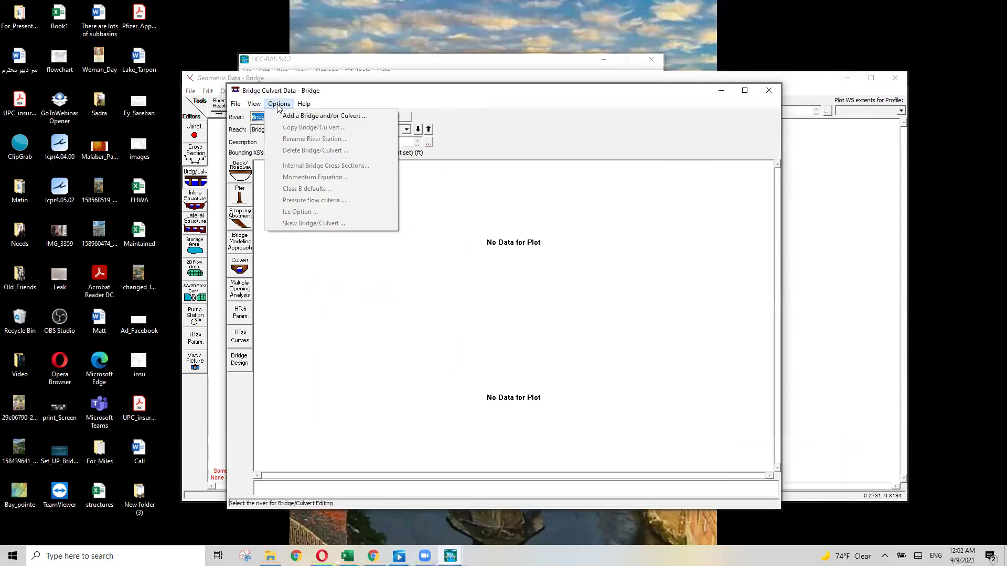
click(291, 117)
text(2)
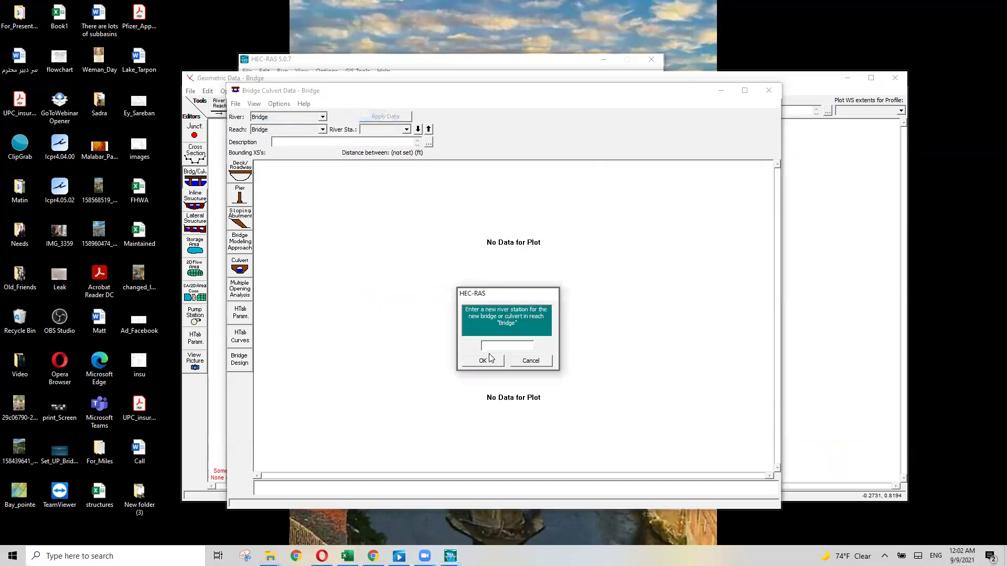
text(.5)
click(485, 362)
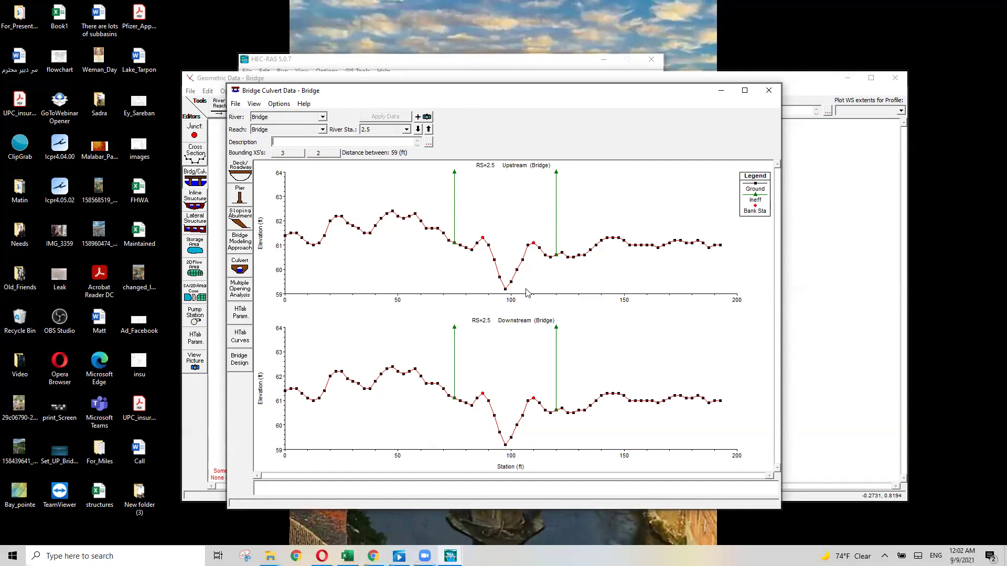
Review the upstream and downstream internal bridge cross sections and close them without changes
click(279, 104)
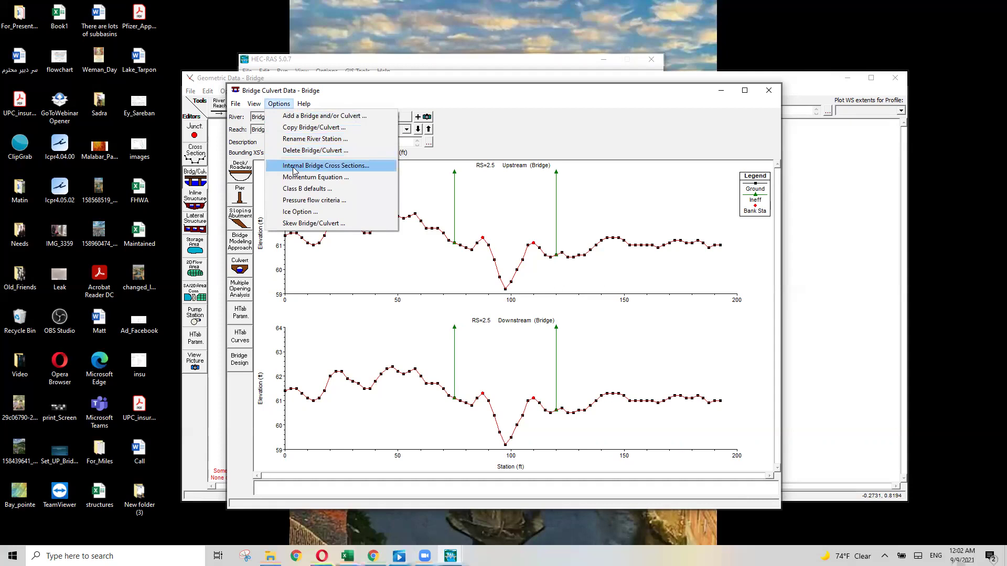
click(334, 167)
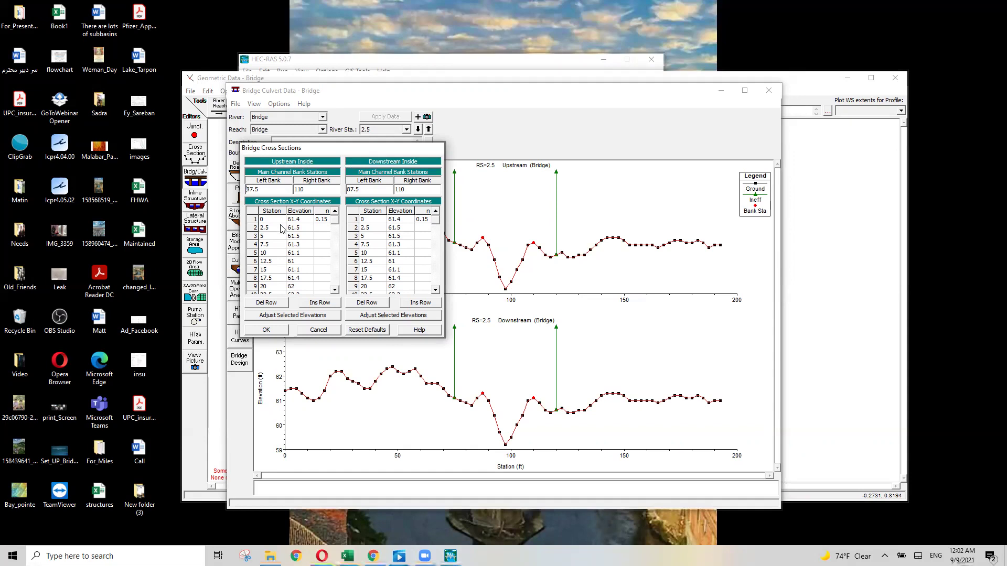
click(318, 331)
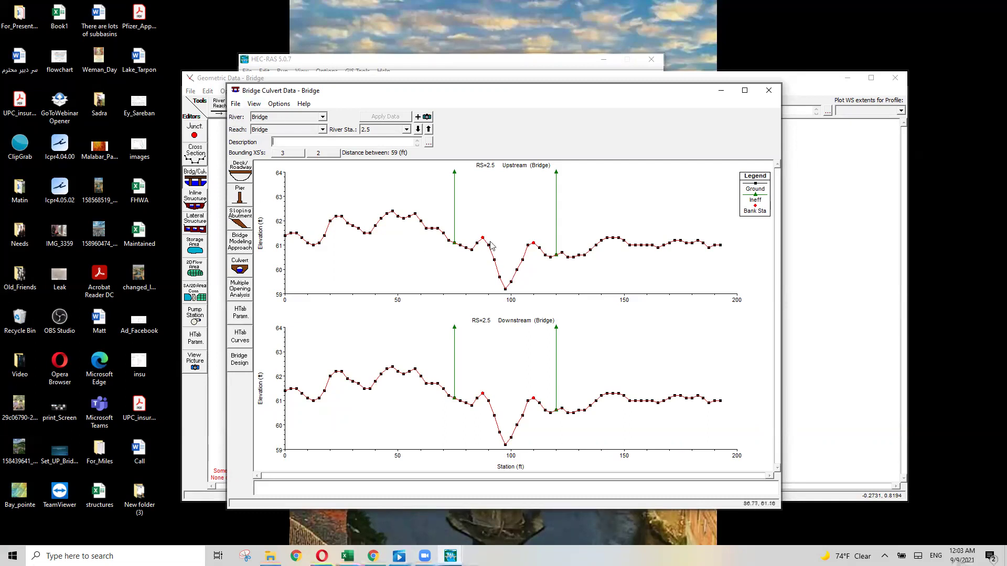
Open the bridge's deck/roadway data and set the distance to 5 ft and the width to 49 ft, keeping the 2.6 weir coefficient
click(238, 176)
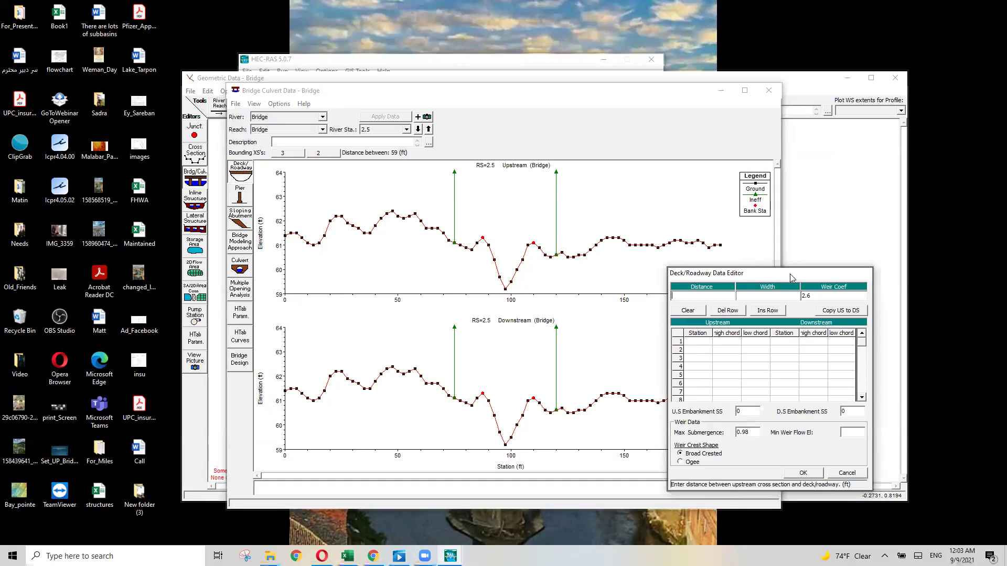
drag(789, 274, 663, 210)
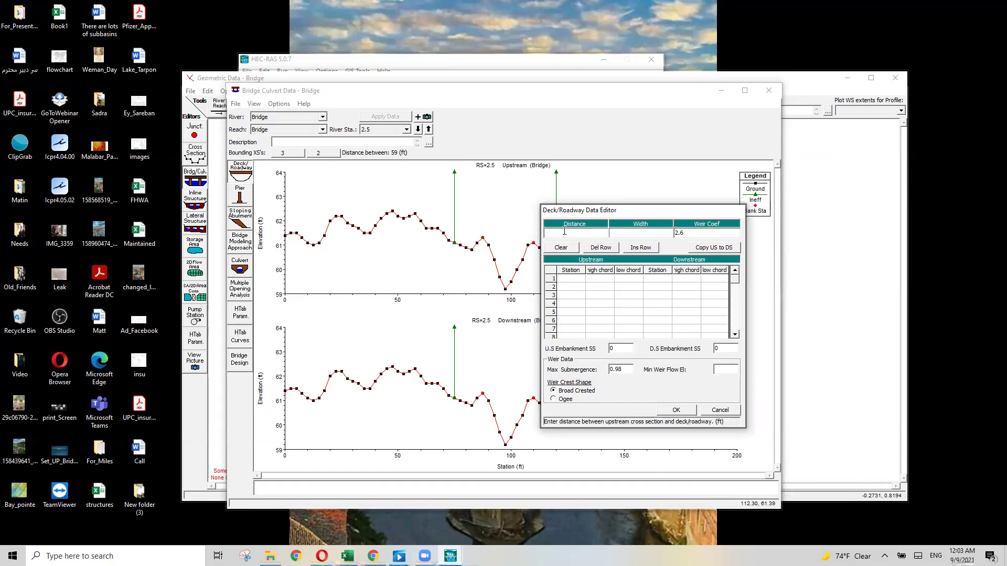
drag(609, 212, 591, 213)
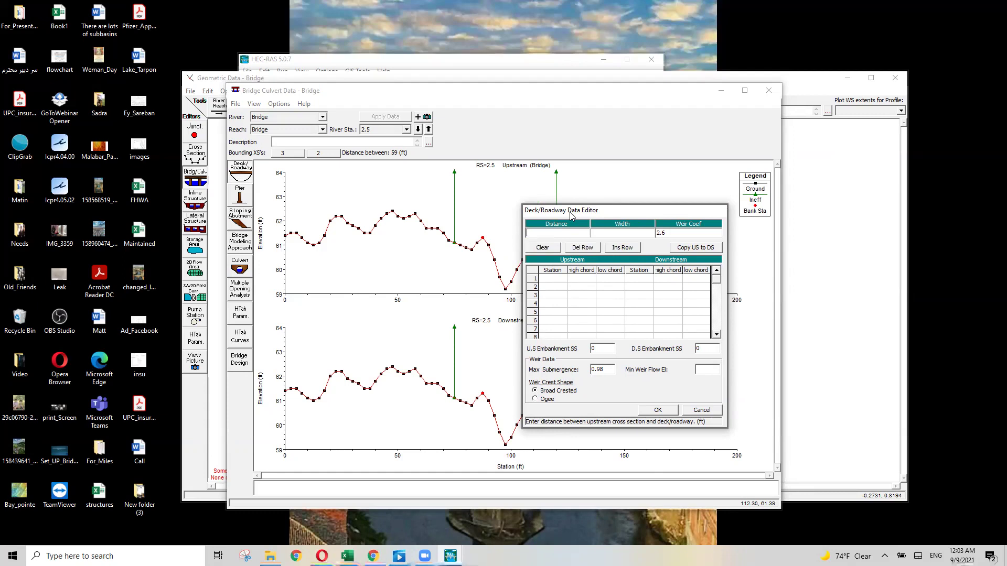
drag(572, 216, 640, 229)
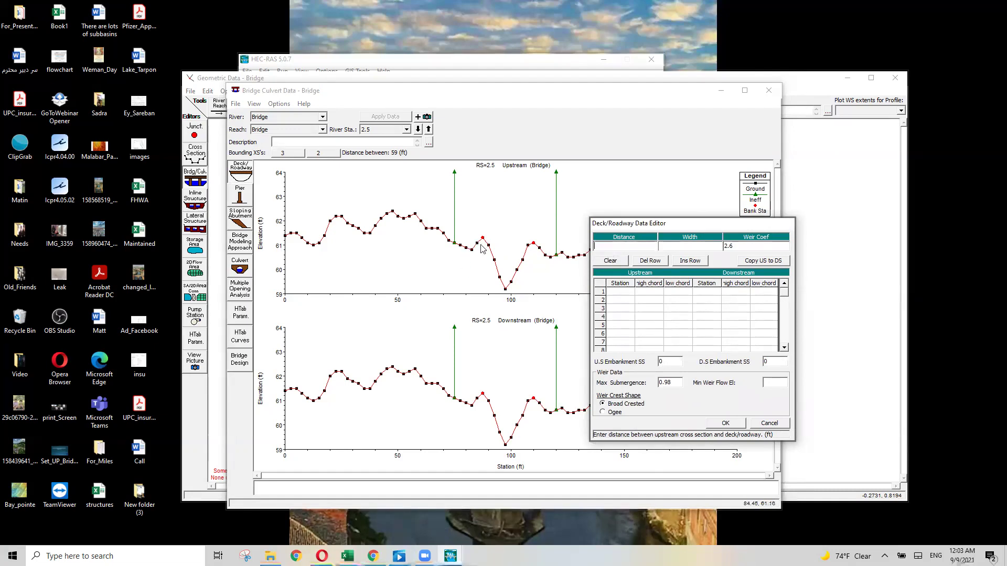
click(609, 248)
text(5)
click(689, 246)
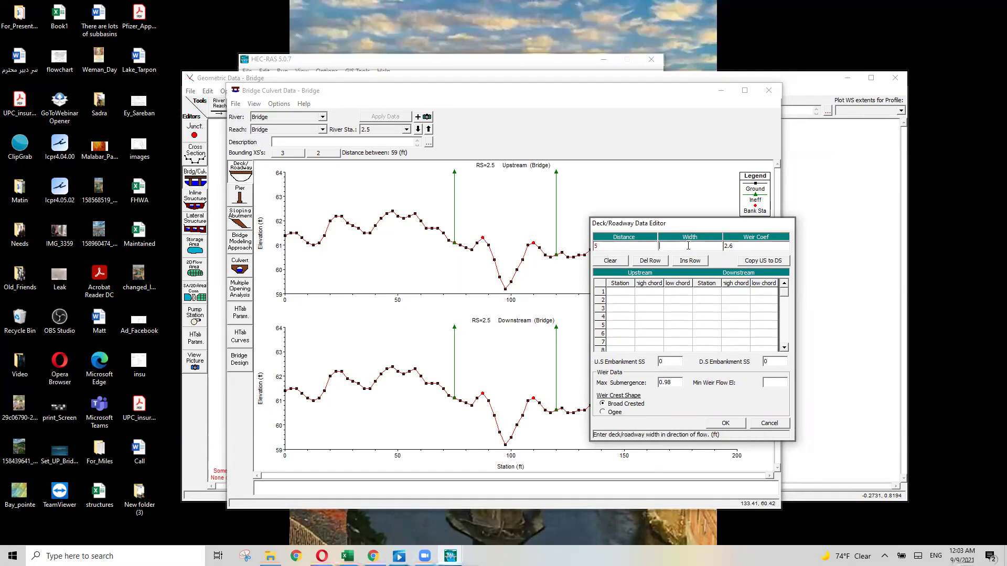
text(49)
drag(658, 229, 615, 223)
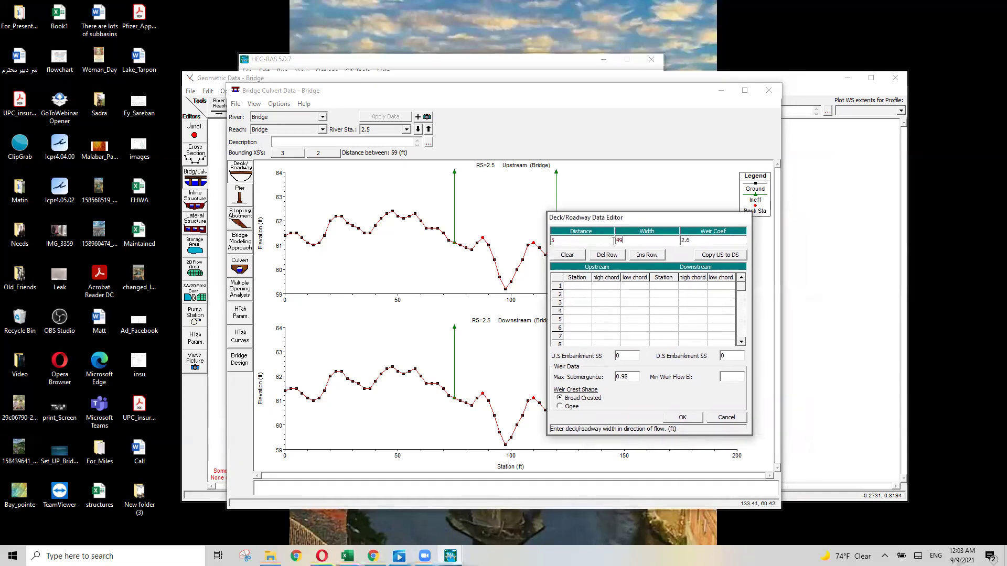
click(700, 241)
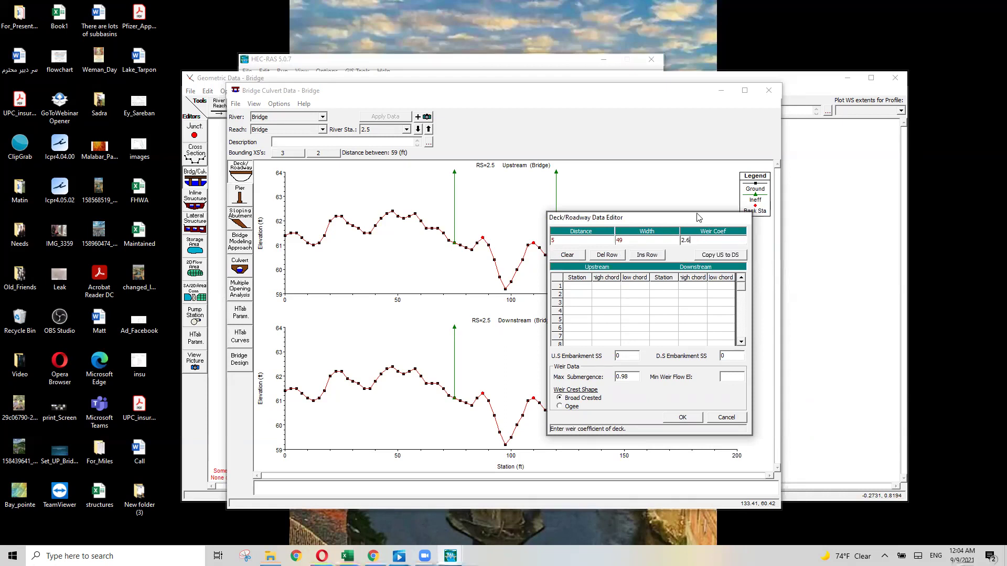
Enter upstream deck stations 0 and 200 with a high chord of 64 at both stations
drag(697, 218, 616, 190)
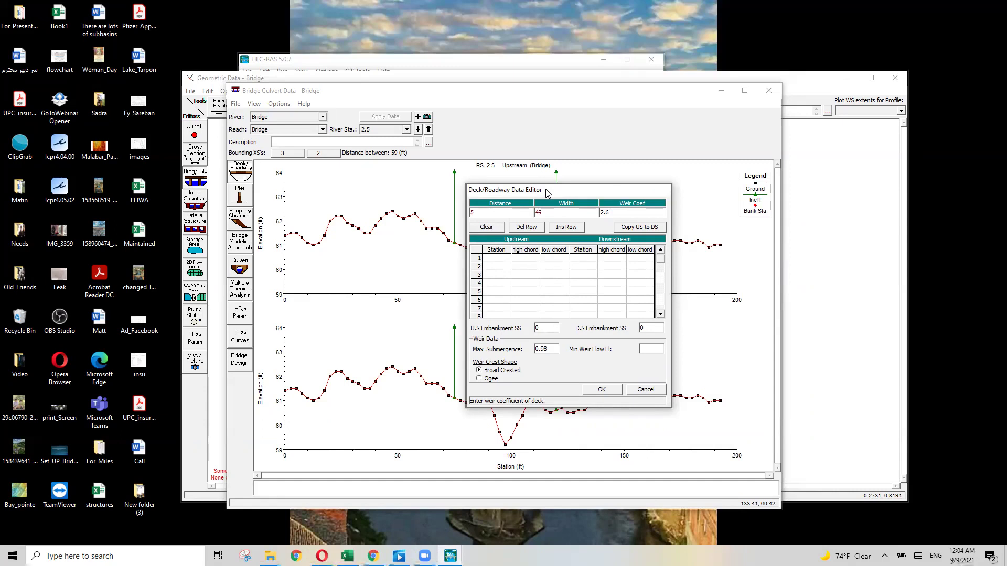
drag(546, 193, 696, 323)
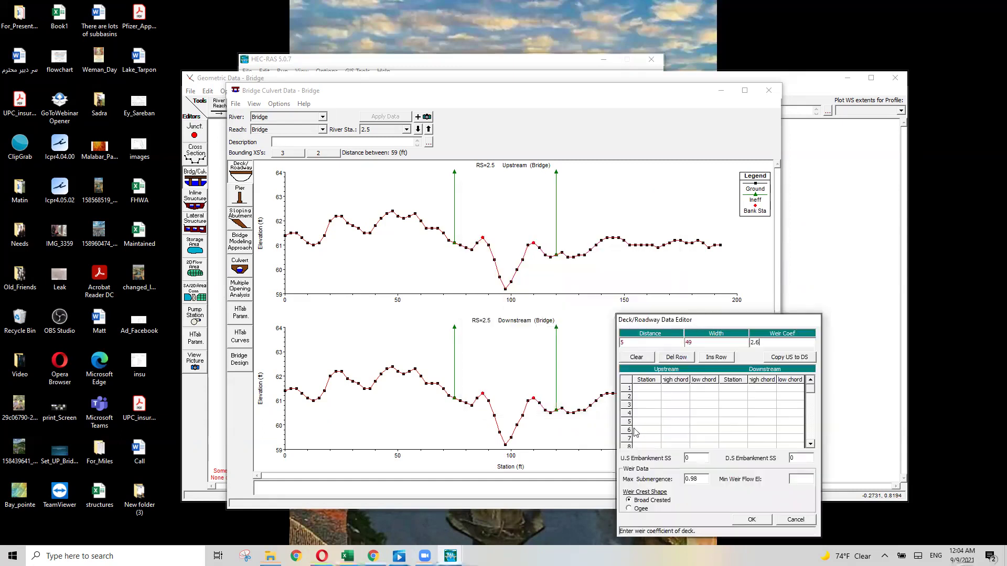
click(646, 391)
text(0)
click(645, 398)
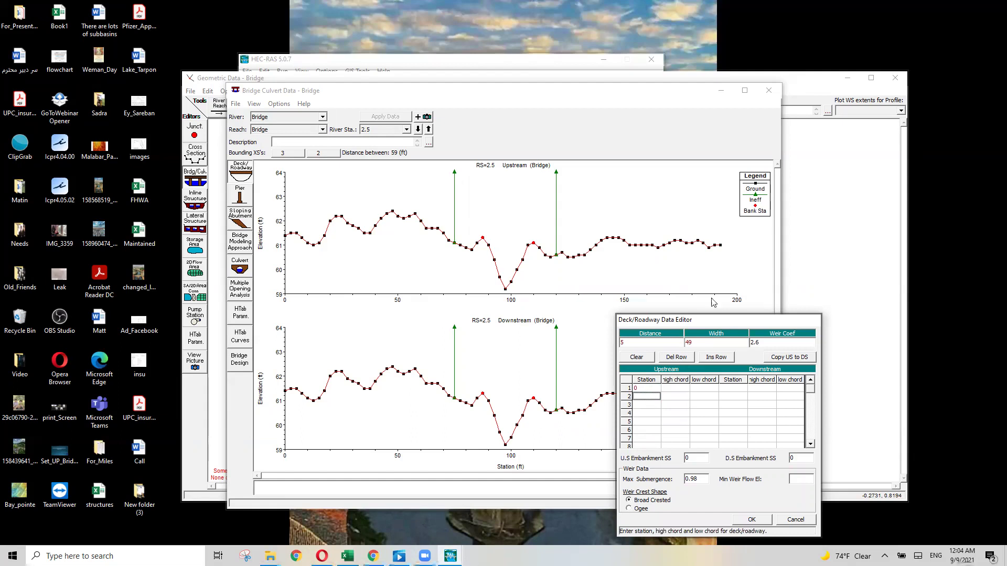
text(200)
click(679, 389)
click(675, 397)
text(64)
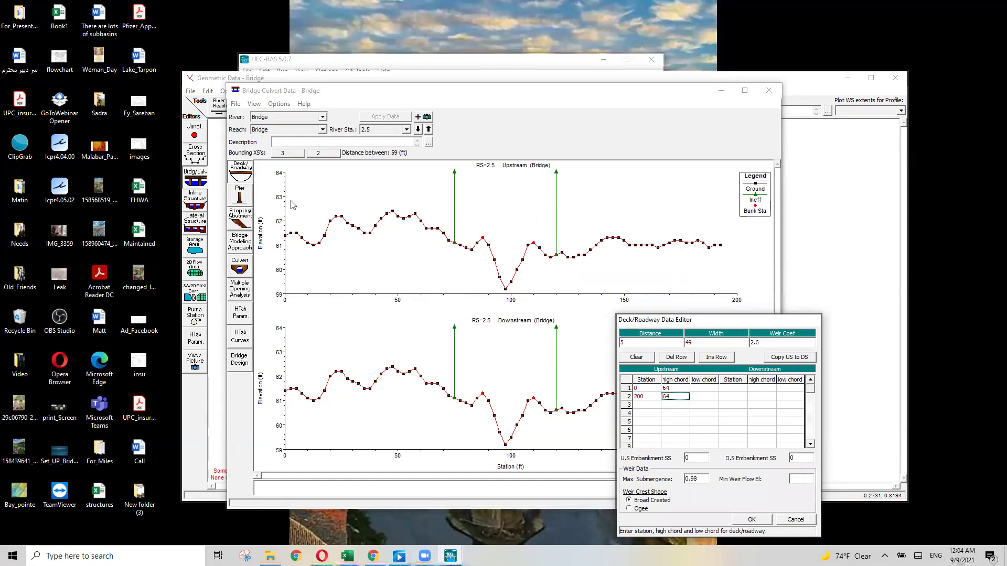
Set the upstream low chord to 62 at both stations, copy the upstream deck data to downstream, and accept
click(703, 391)
click(700, 400)
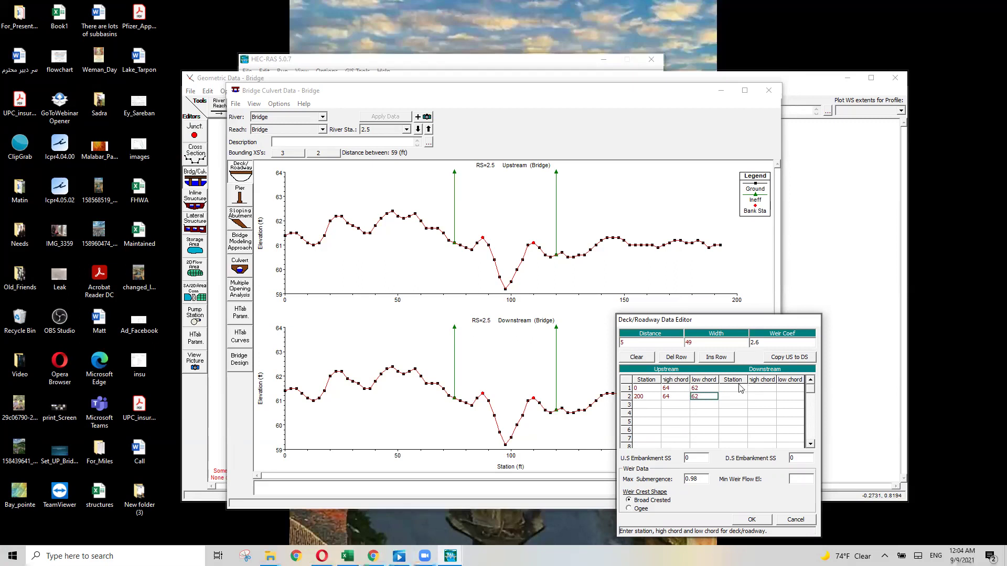
click(787, 360)
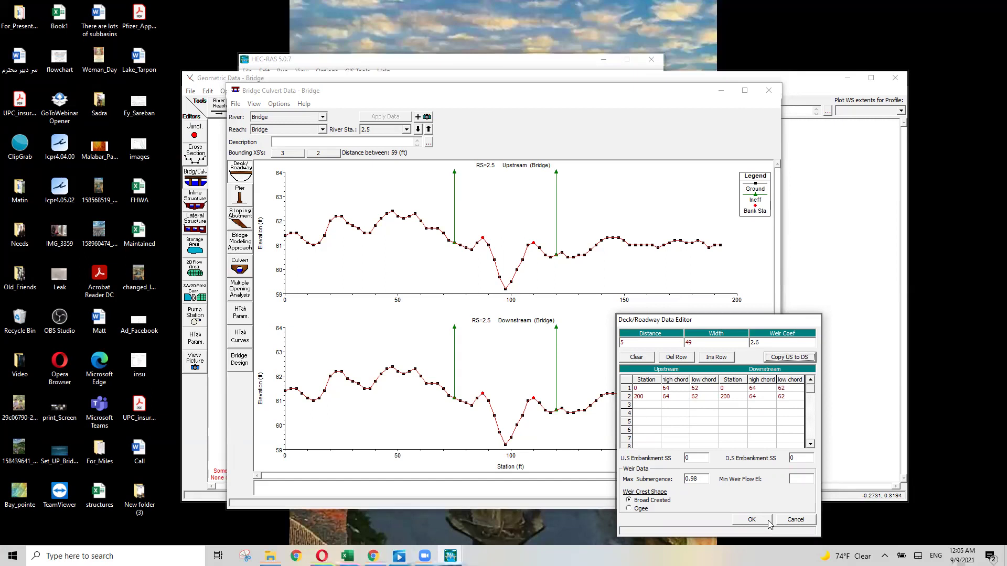
click(752, 520)
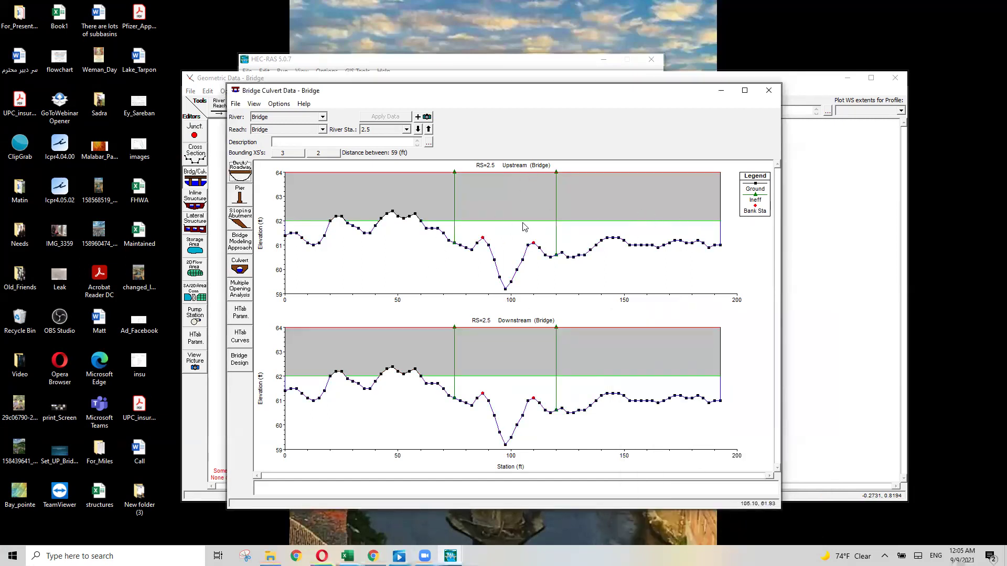
Reopen the deck/roadway data, try a minimum weir flow elevation of 80, then clear it and accept
click(246, 177)
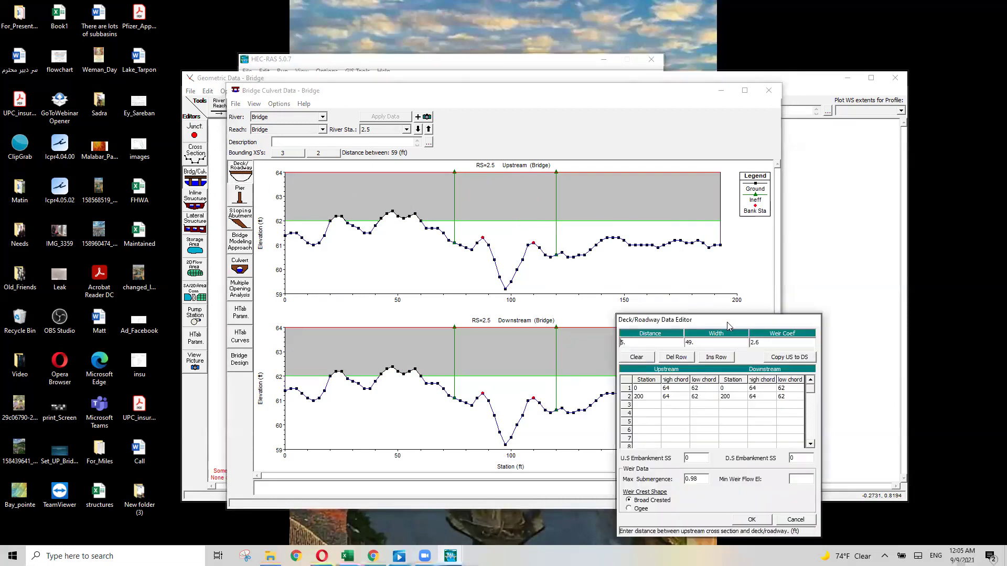
drag(727, 322, 763, 156)
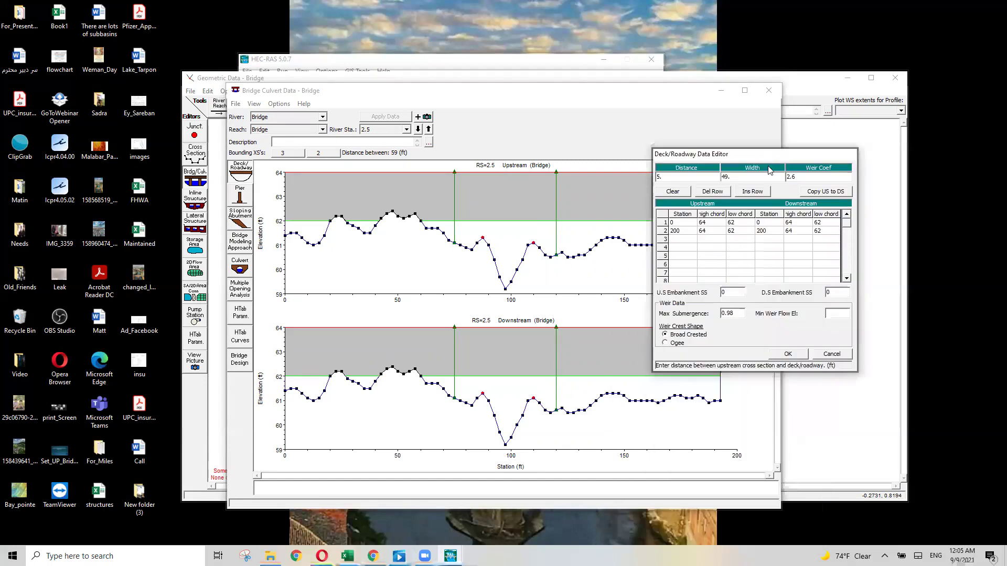
click(836, 311)
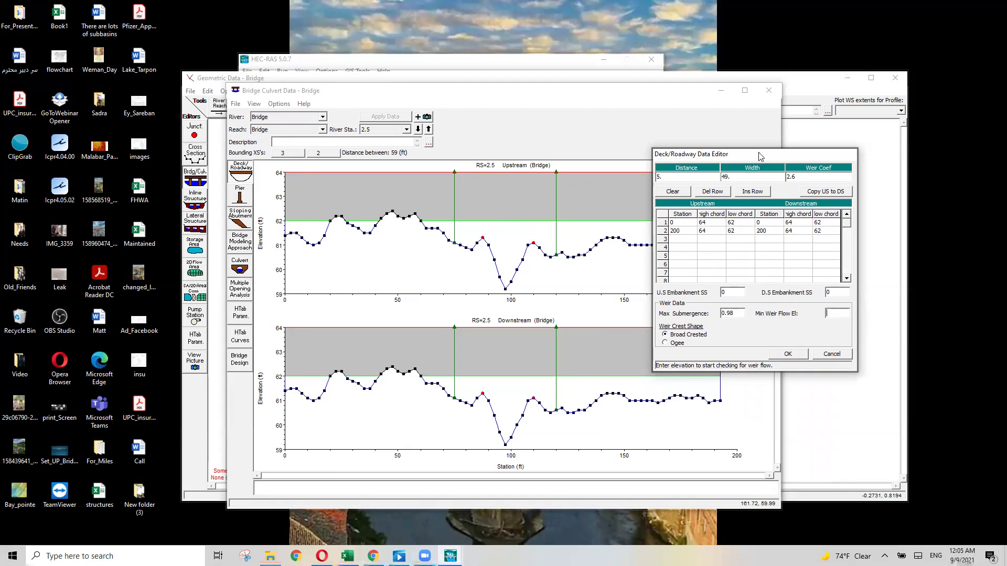
drag(769, 156, 711, 182)
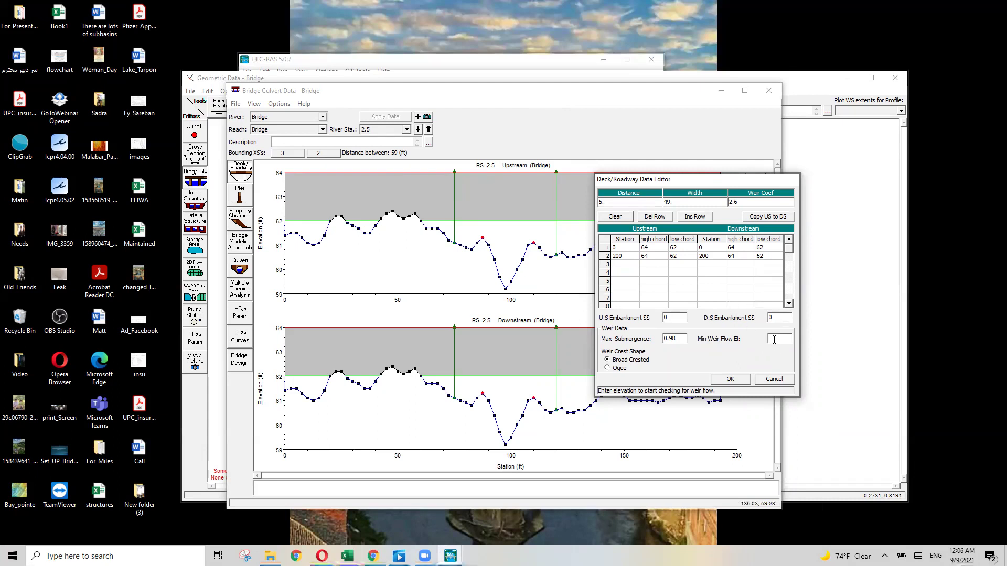
text(80)
drag(782, 339, 750, 342)
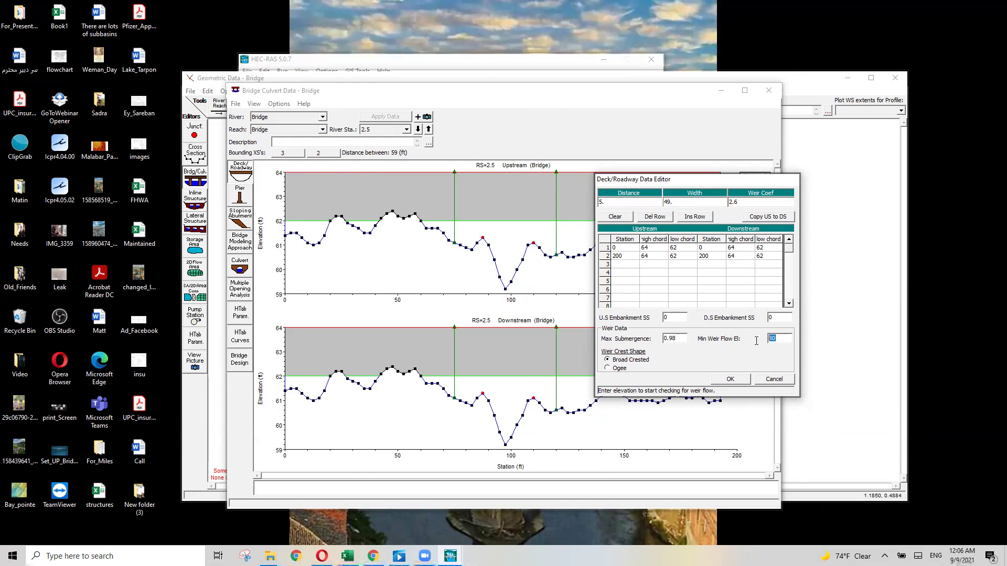
key(BackSpace)
click(729, 380)
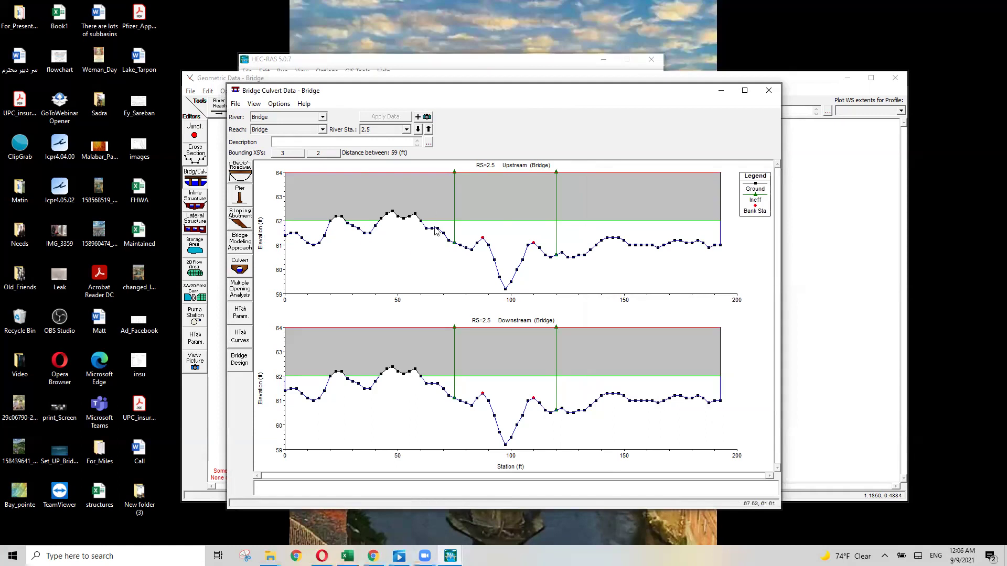
Open the sloping abutment data and enter upstream stations 0 and 75 for abutment 1
click(240, 217)
drag(787, 311, 683, 309)
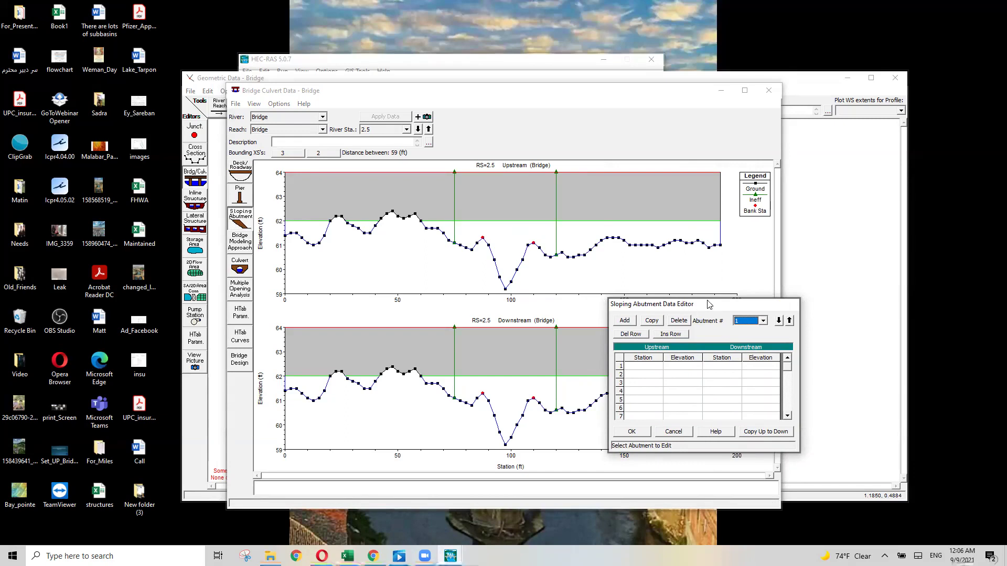
drag(710, 302, 739, 200)
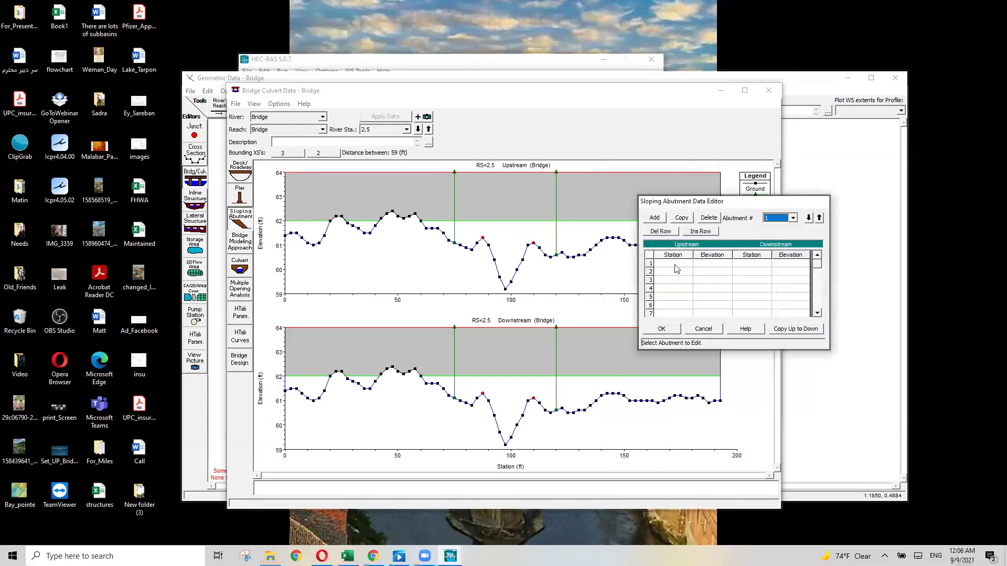
click(675, 265)
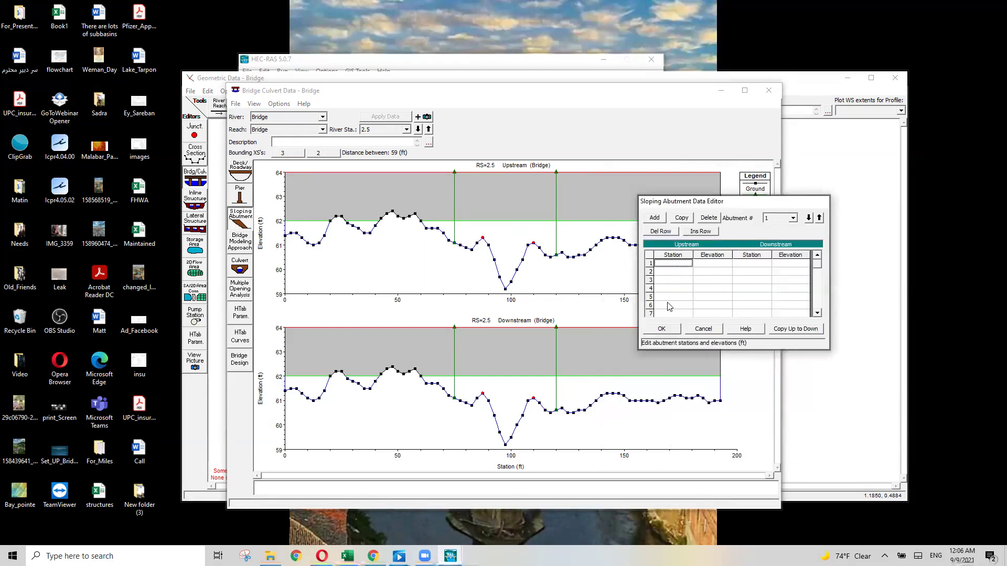
text(0)
click(673, 272)
text(75)
Set abutment 1's upstream elevation to 62 at both stations, copy the data to downstream, and accept
click(711, 263)
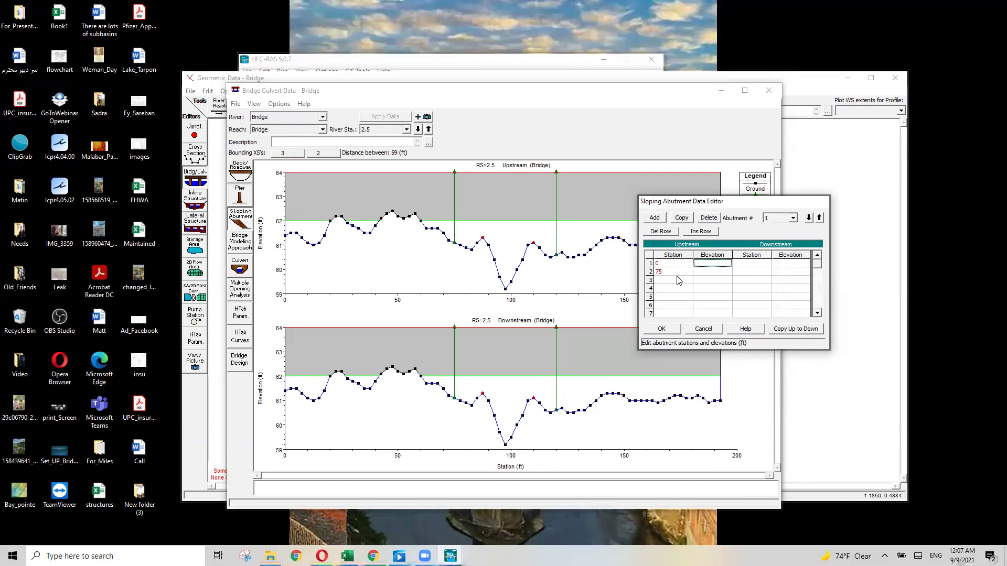
click(702, 273)
text(62)
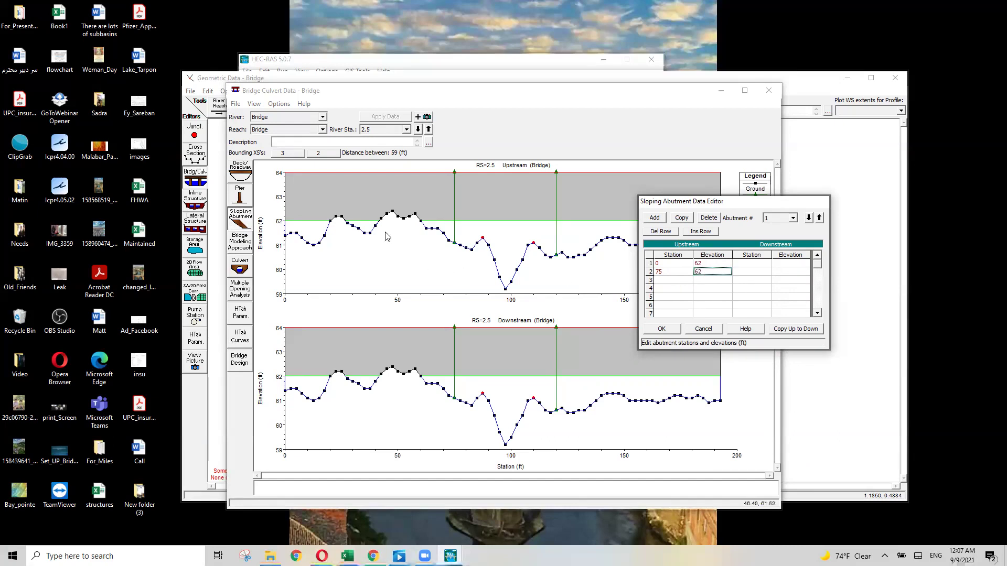
click(708, 265)
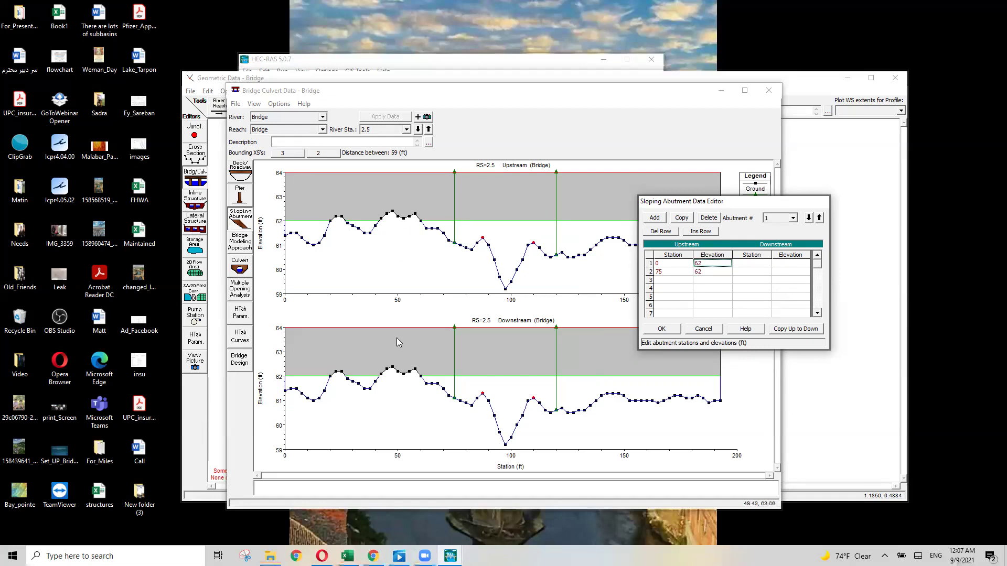
click(796, 334)
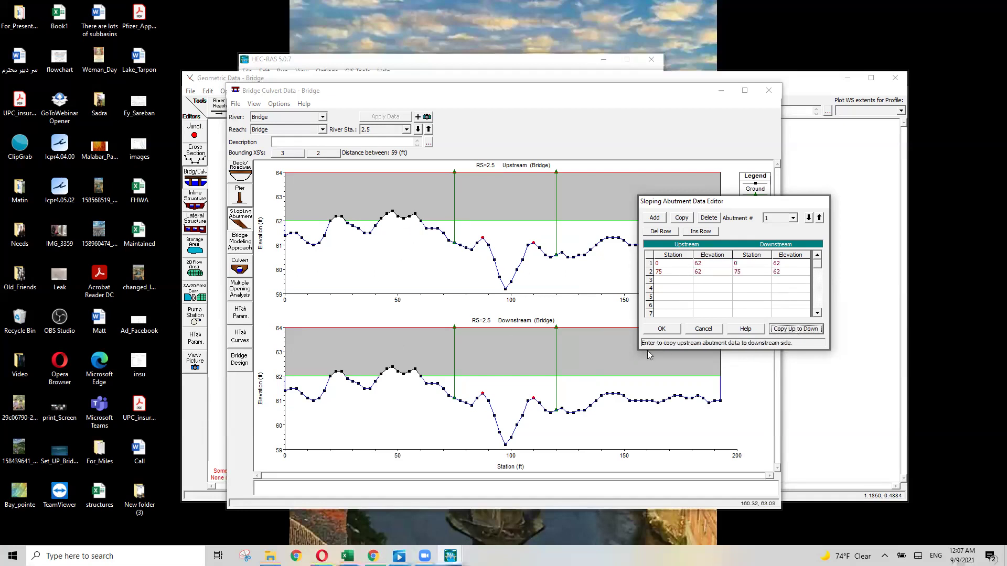
click(661, 329)
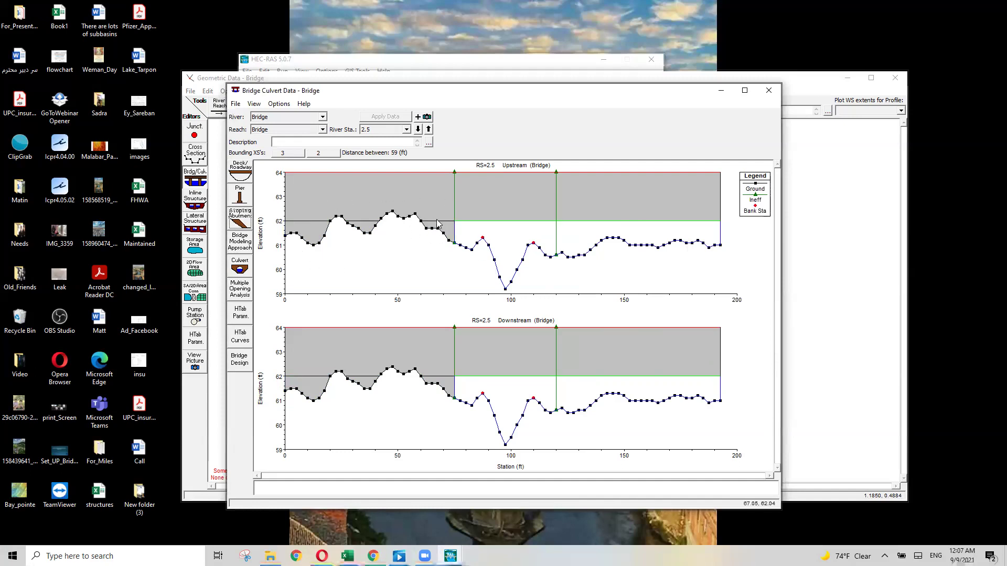
Reopen the sloping abutment data, add a second abutment, and enter upstream stations 120 and 200 for it
click(239, 219)
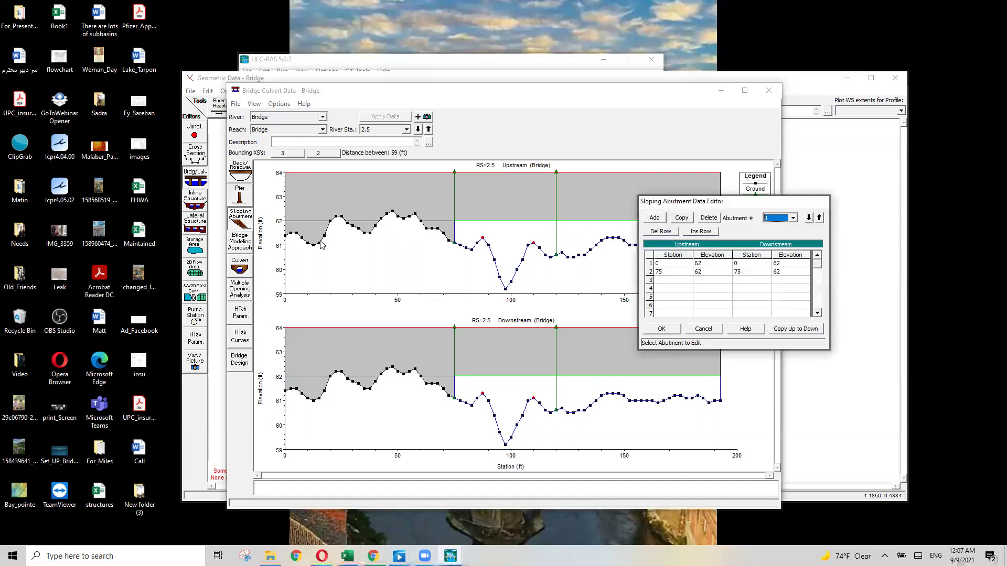
click(655, 217)
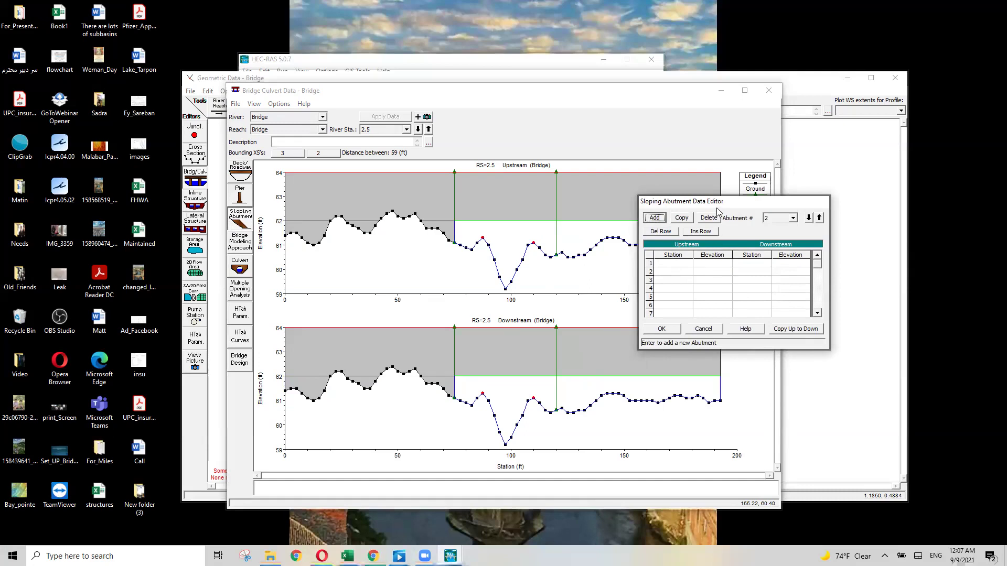
drag(716, 207, 733, 209)
click(686, 268)
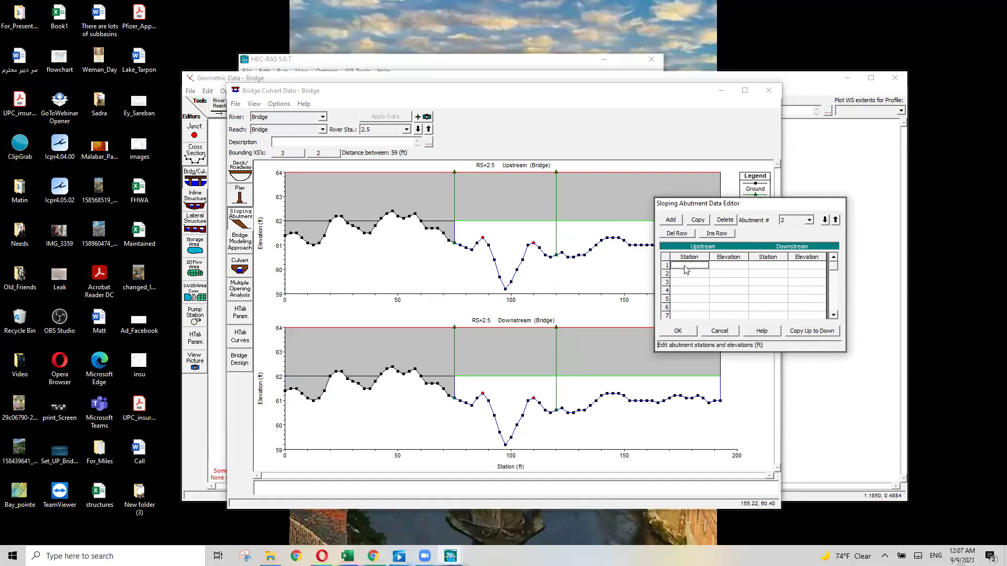
drag(718, 209, 723, 269)
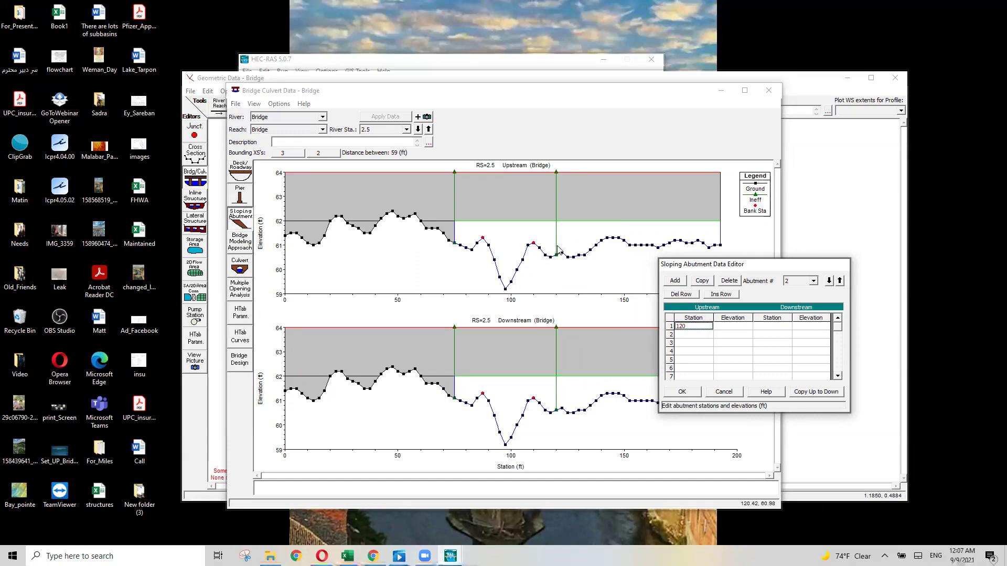
click(691, 336)
drag(722, 270, 696, 228)
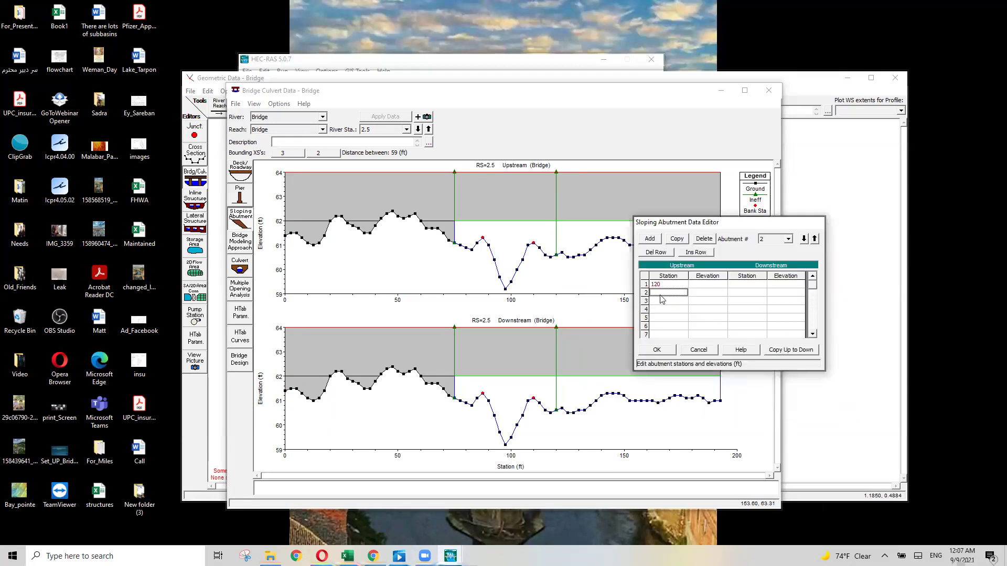
text(200)
Set abutment 2's upstream elevation to 62 at both stations, copy the upstream data to downstream, and accept
click(706, 286)
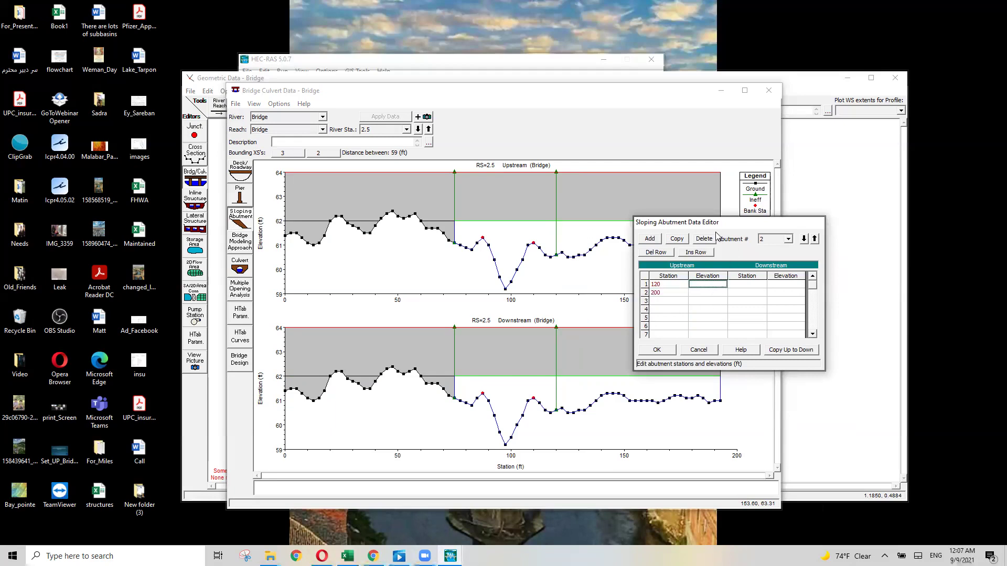
drag(715, 224, 725, 290)
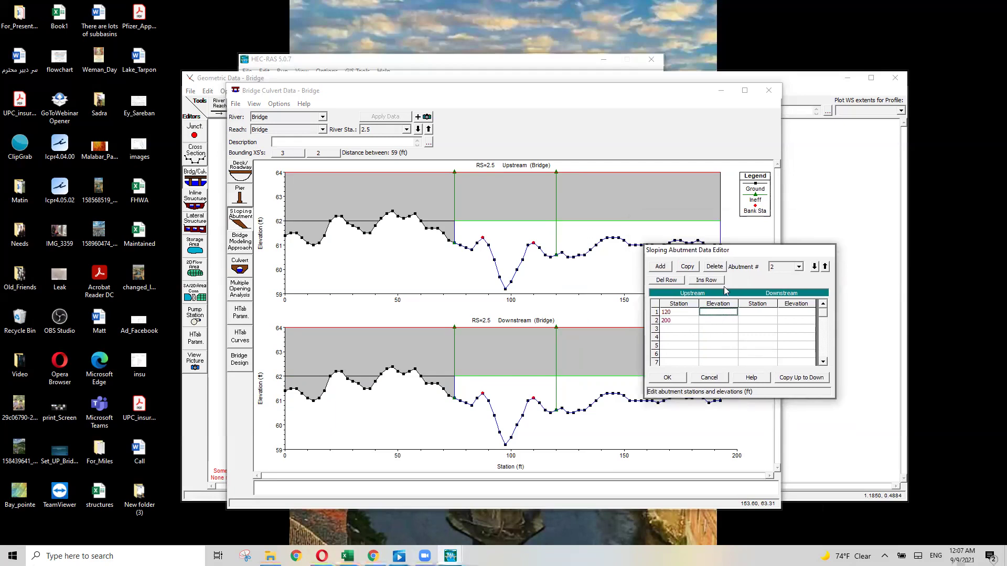
click(723, 321)
text(62)
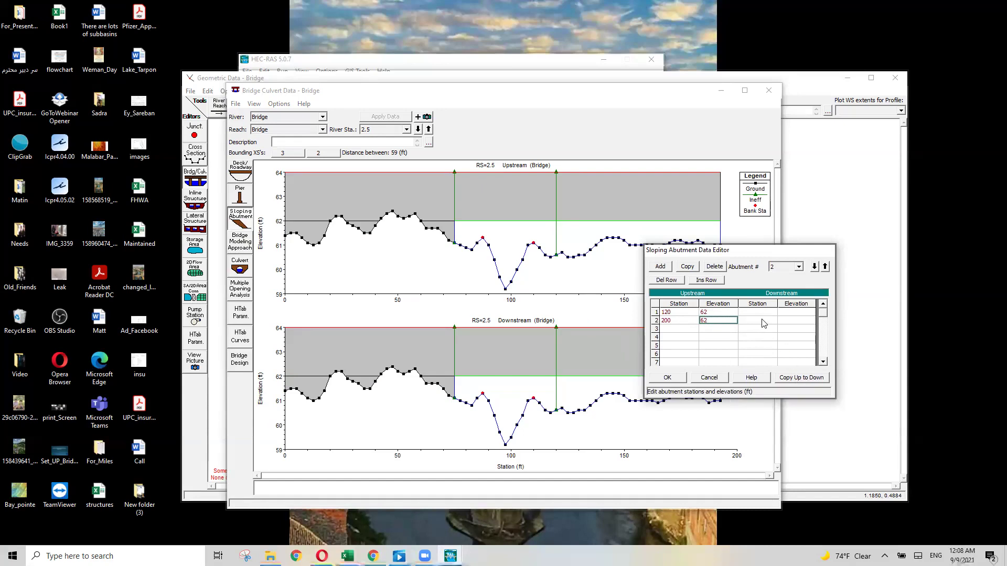
click(794, 378)
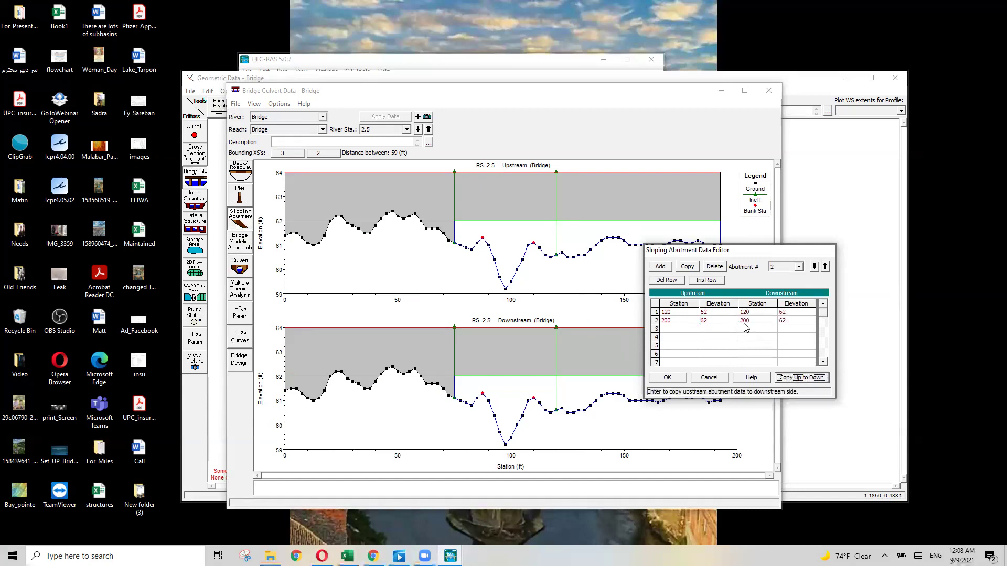
click(666, 378)
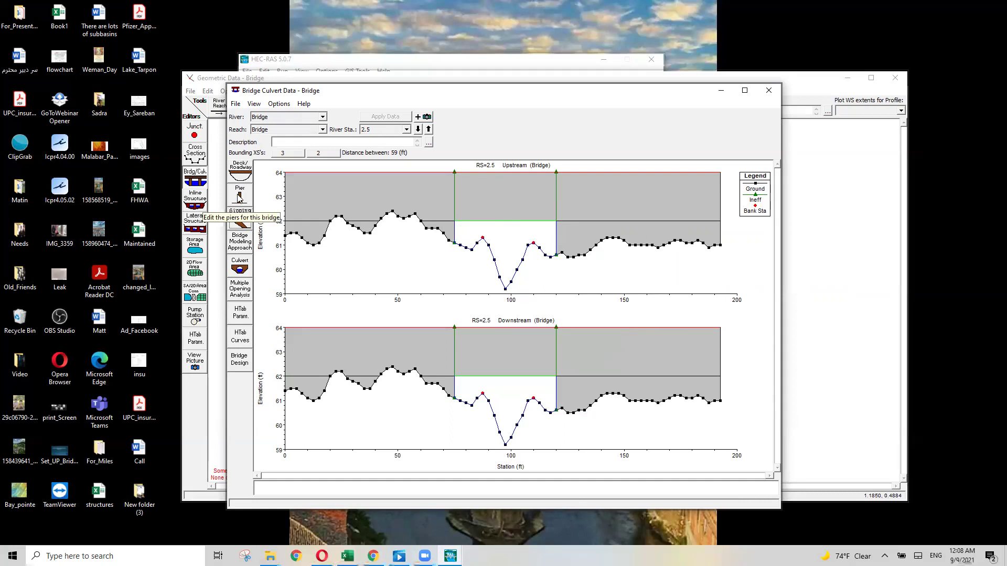
Open the bridge's pier data and set pier 1's upstream and downstream centerline stations to 100
click(240, 197)
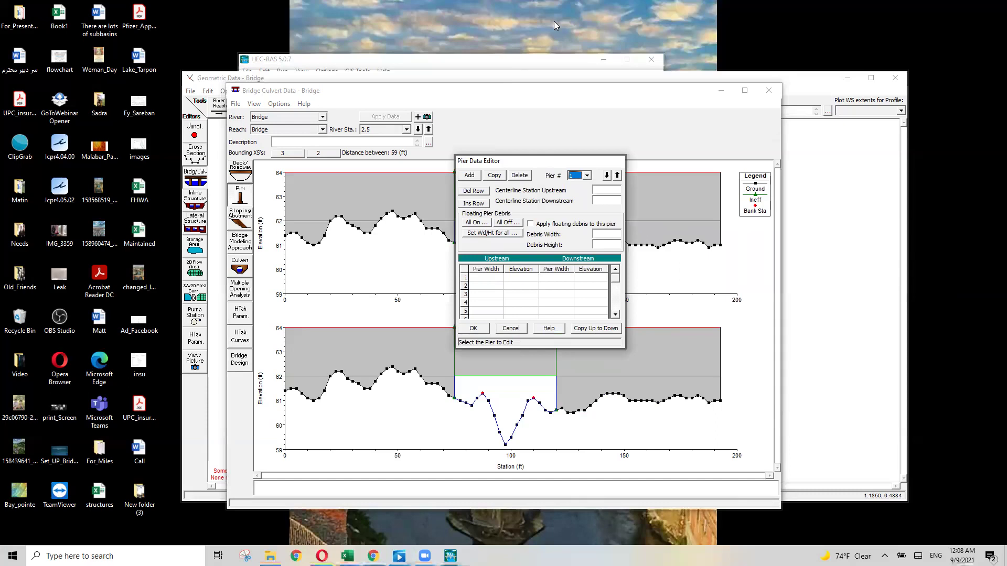
click(477, 280)
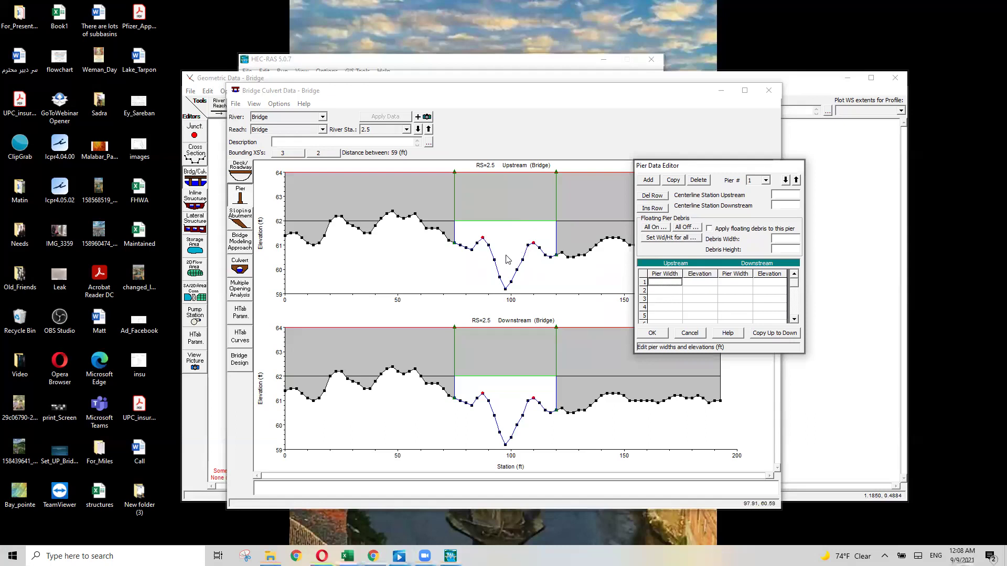
click(663, 291)
click(660, 283)
click(781, 197)
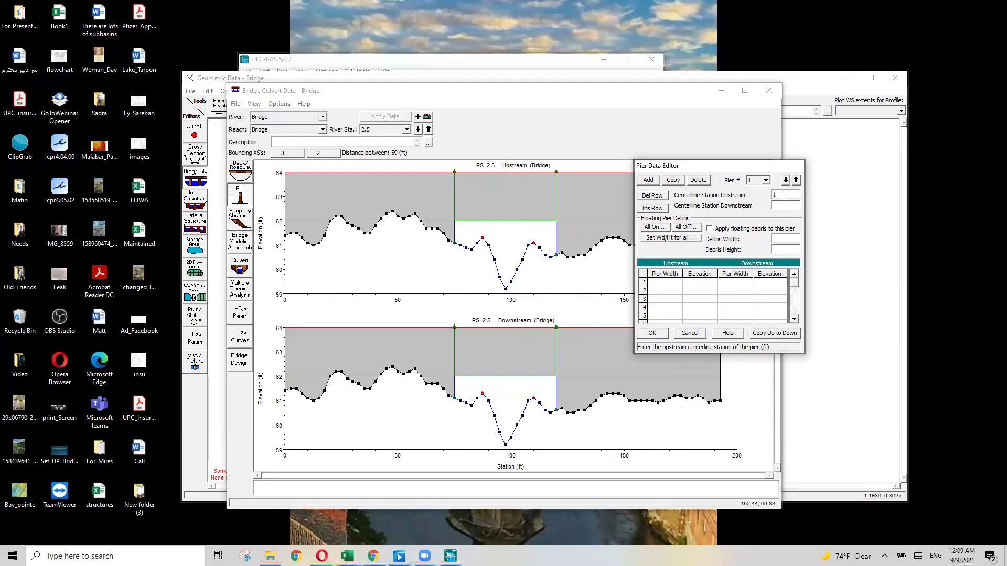
text(00)
key(Tab)
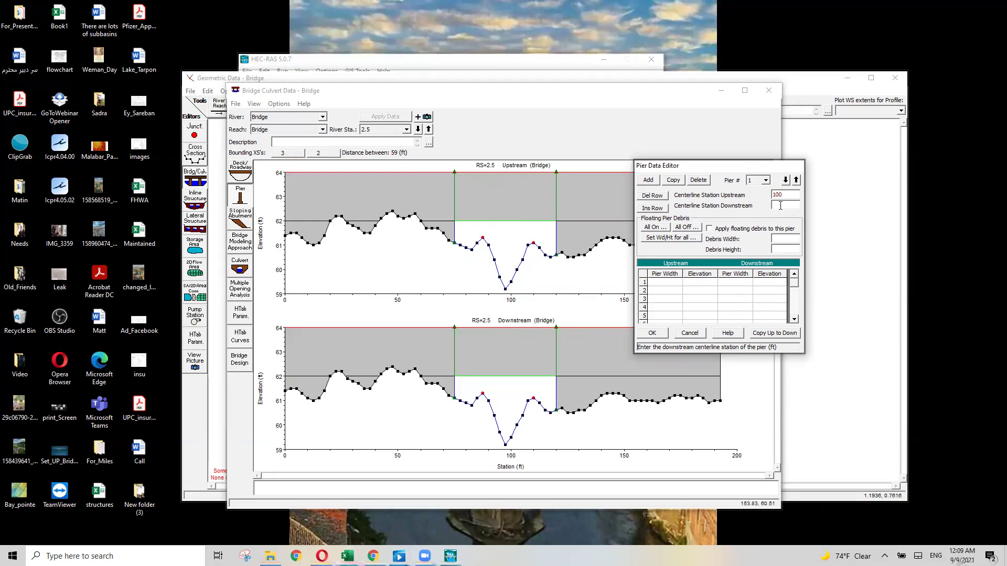
text(100)
Enter an upstream pier width of 2 at elevations 58 and 61 for pier 1
click(666, 284)
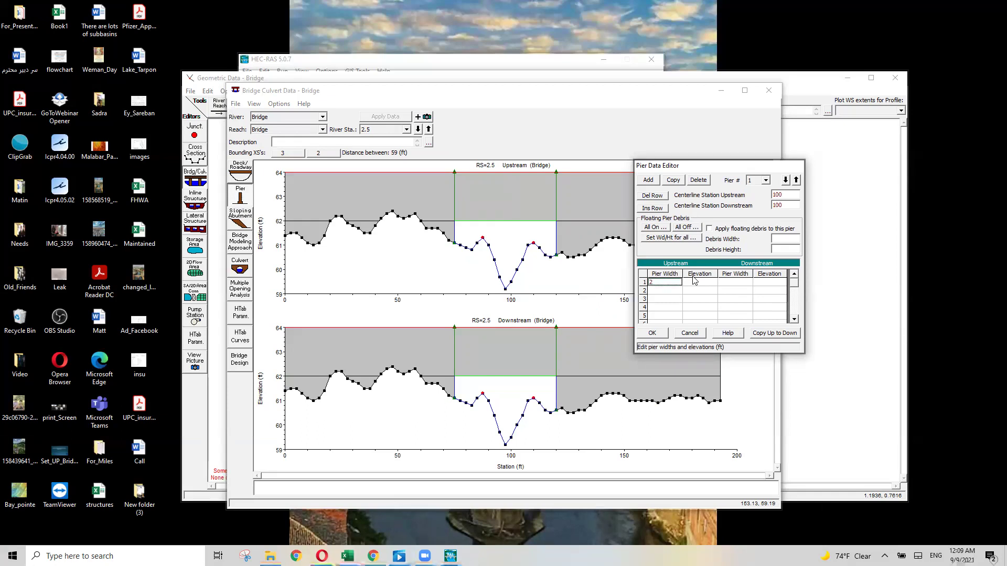
click(672, 290)
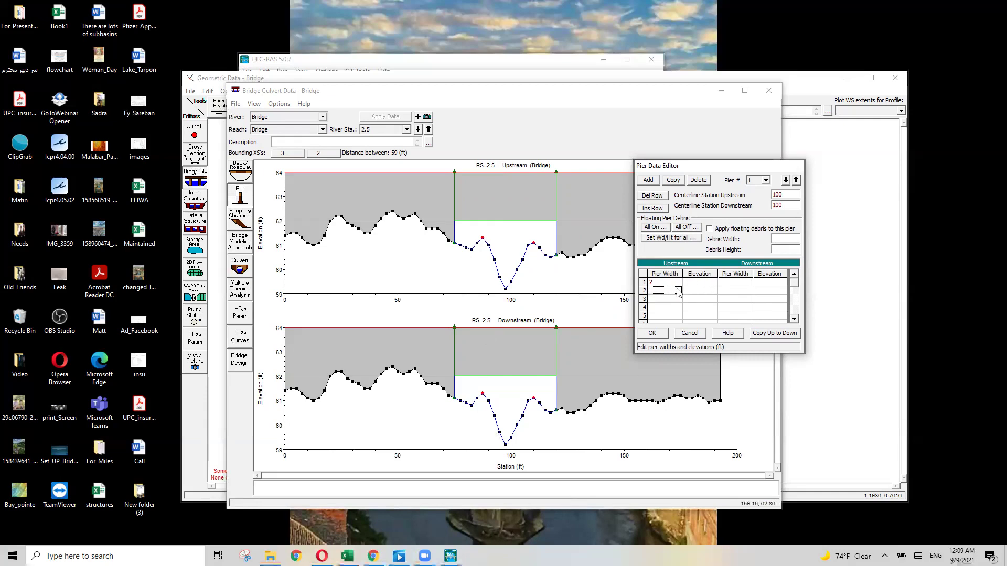
click(697, 284)
text(5)
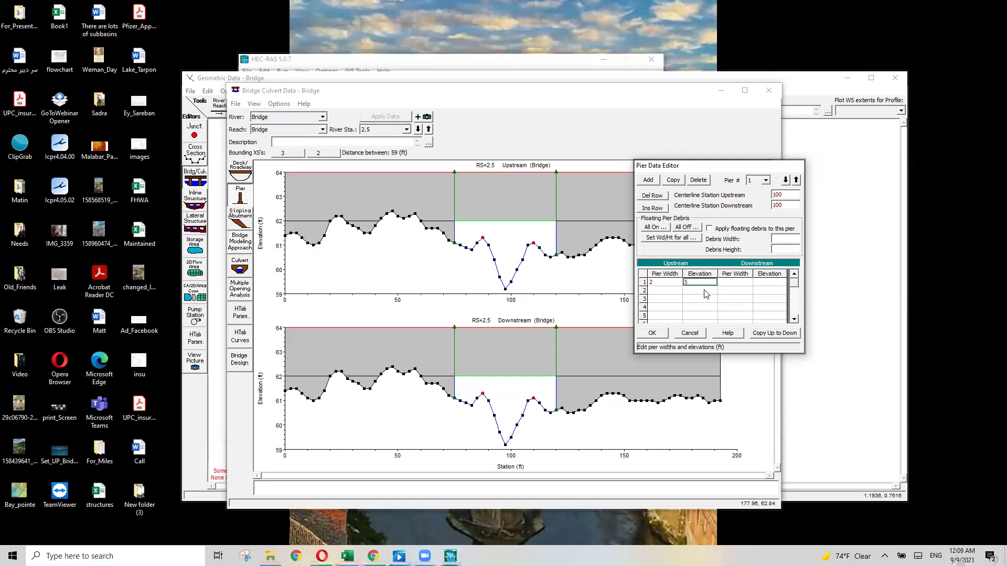
text(8)
click(670, 291)
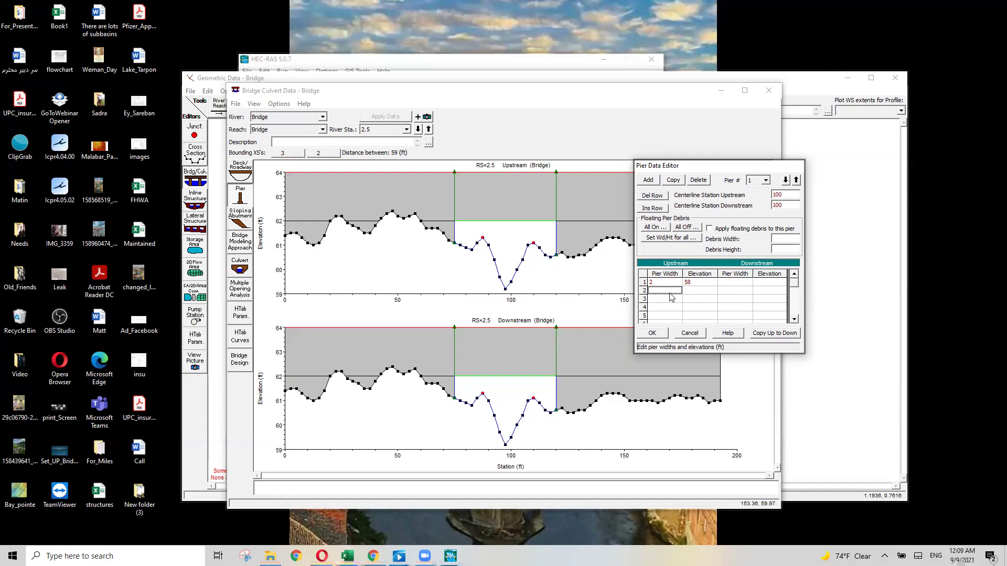
click(691, 292)
text(61)
click(660, 293)
text(2)
Add an upstream pier width of 3 at elevations 61 and 62, copy the pier data to downstream, and accept
click(690, 299)
text(61)
click(695, 310)
text(62)
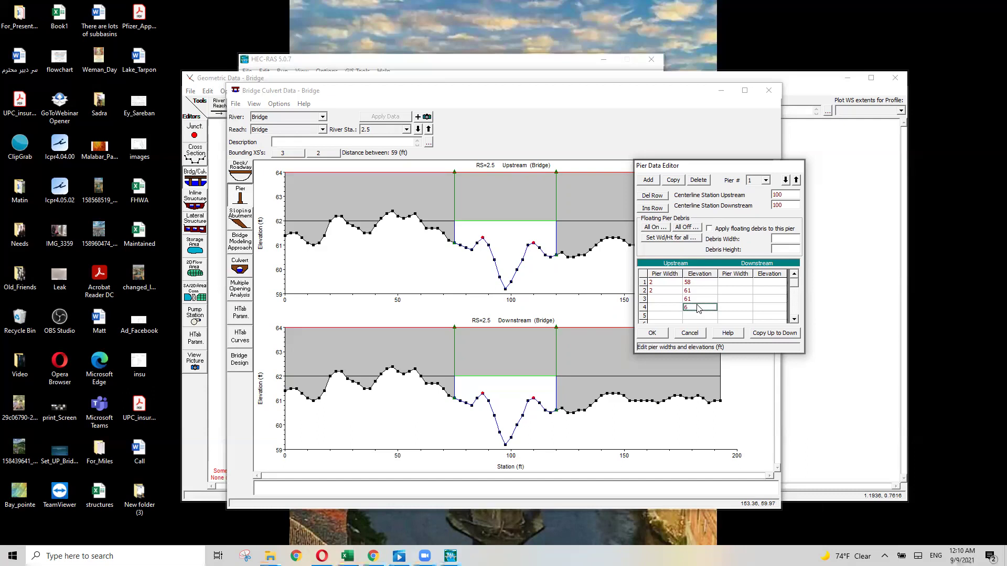
click(660, 300)
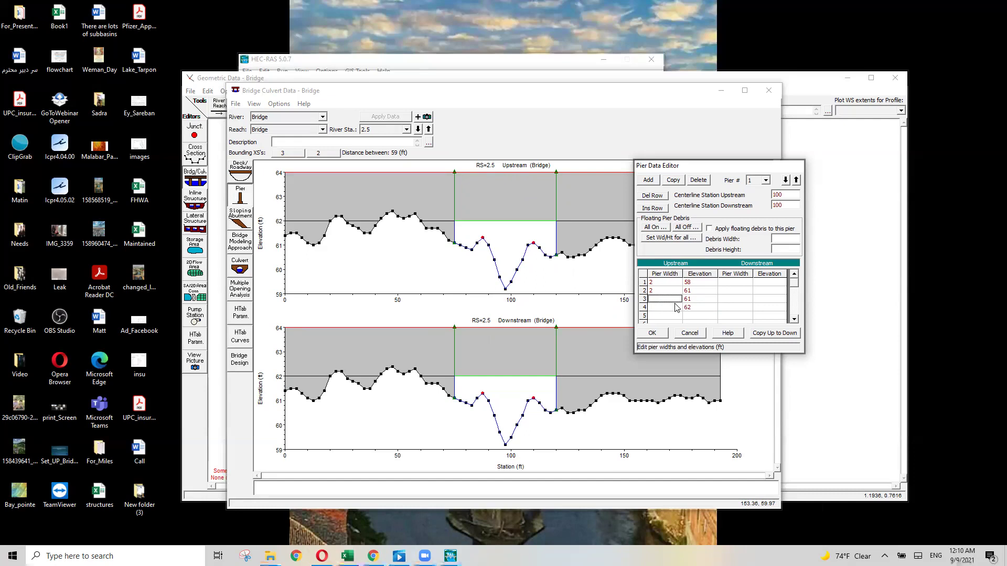
text(3)
click(681, 310)
click(689, 309)
click(779, 335)
click(656, 334)
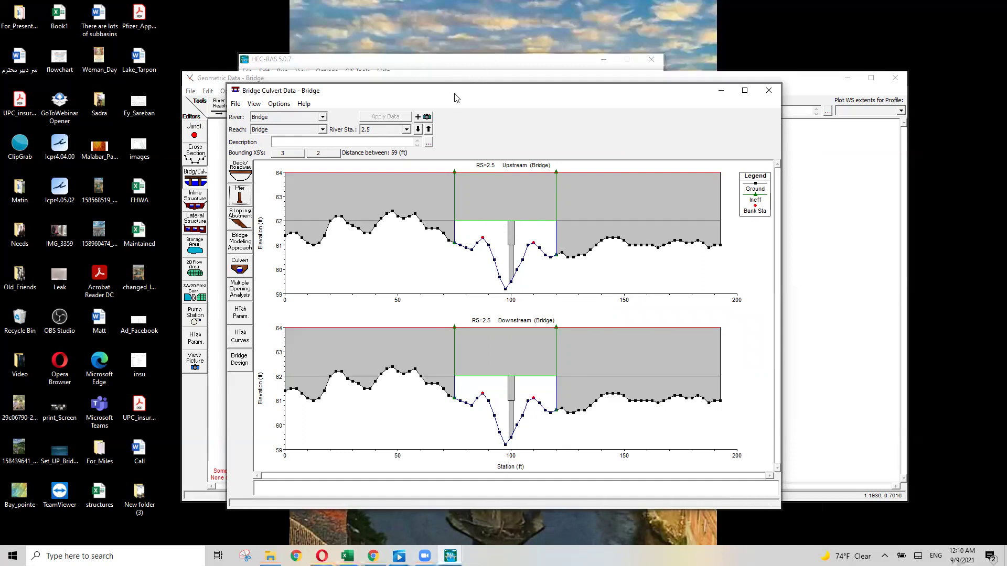
Open the bridge's hydraulic property table parameters and set the number of points on the free flow curve to 100
drag(456, 96, 478, 95)
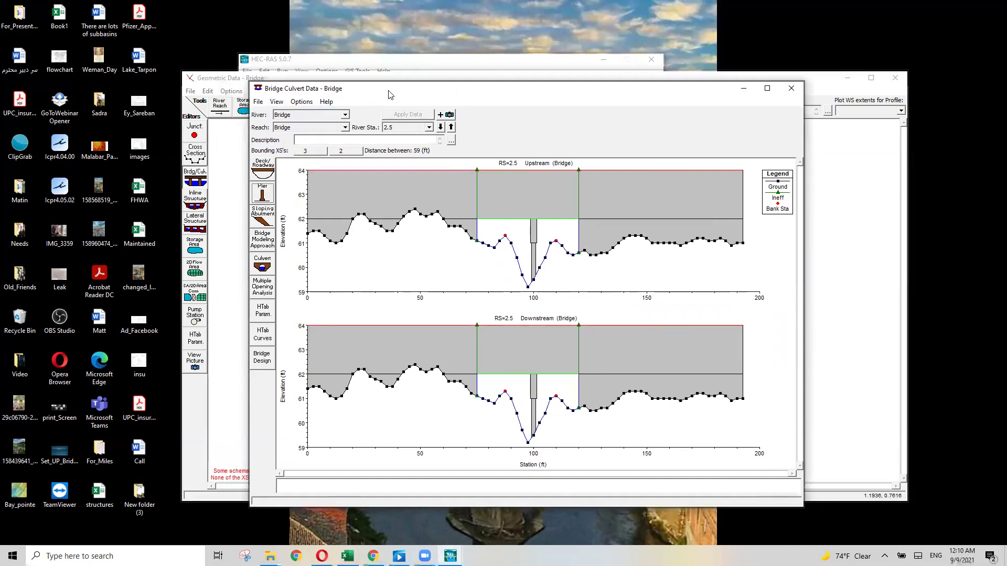
drag(396, 96, 360, 89)
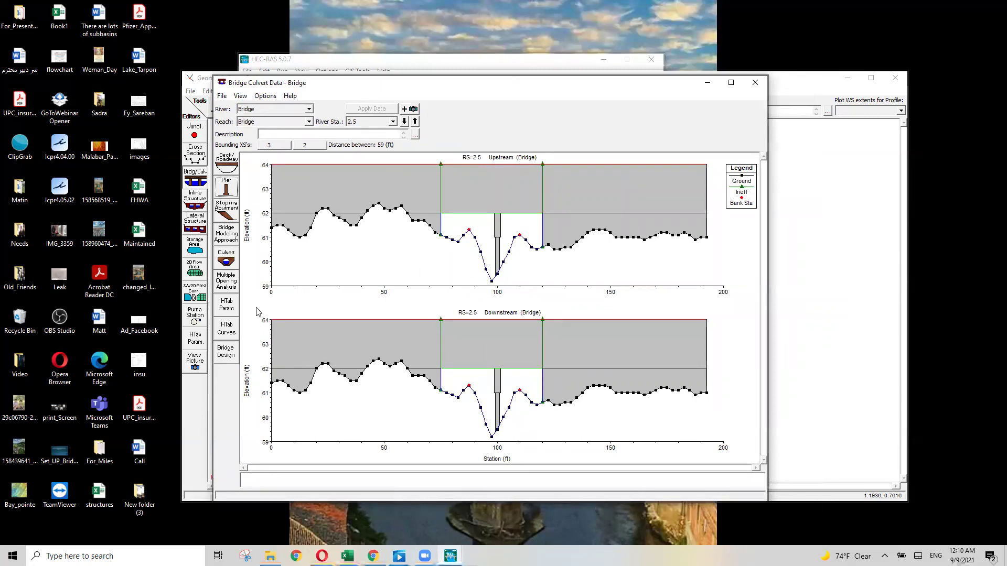
click(227, 306)
drag(395, 227, 569, 208)
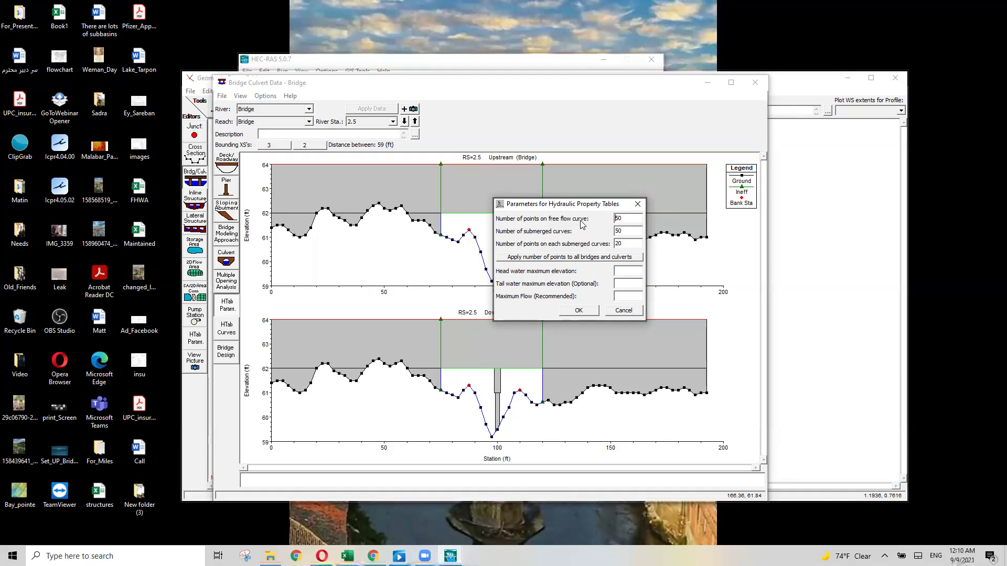
click(628, 216)
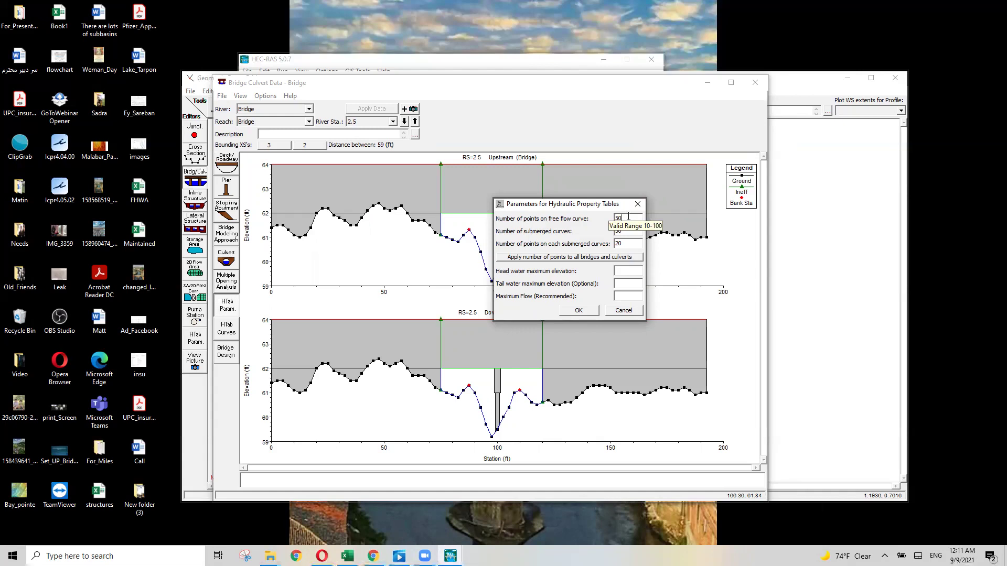
double_click(627, 218)
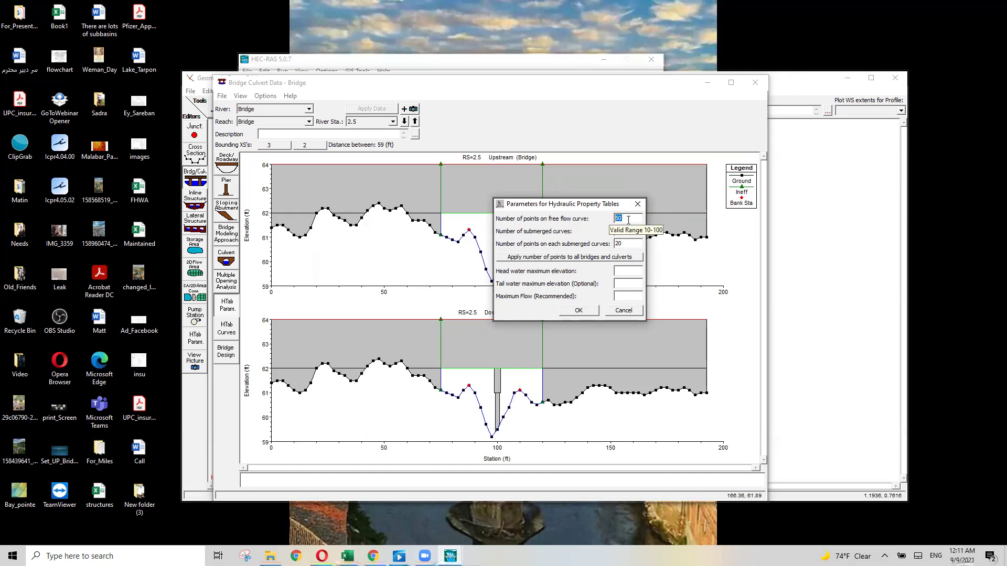
text(100)
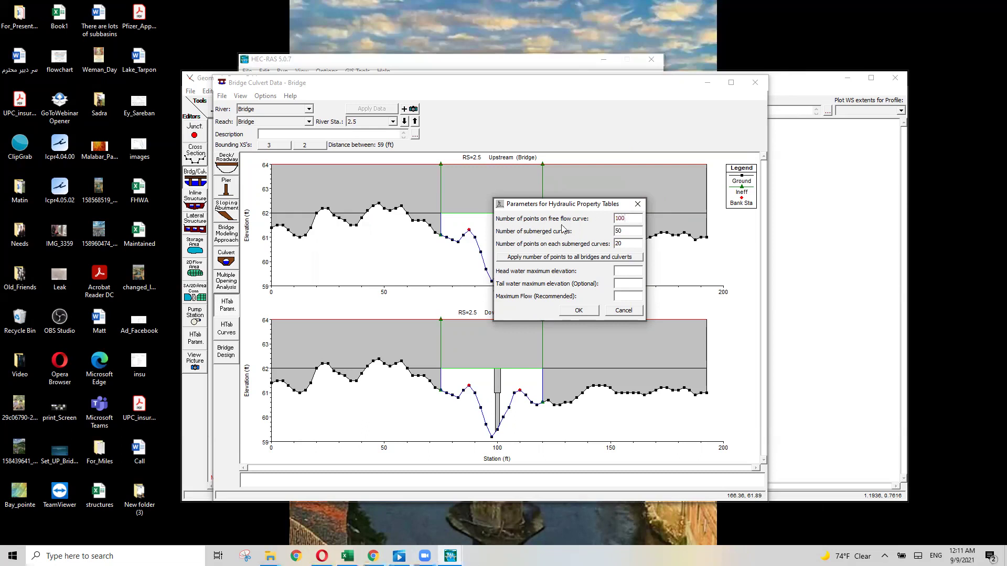
Set the number of submerged curves to 60 and the number of points on each submerged curve to 50
click(617, 232)
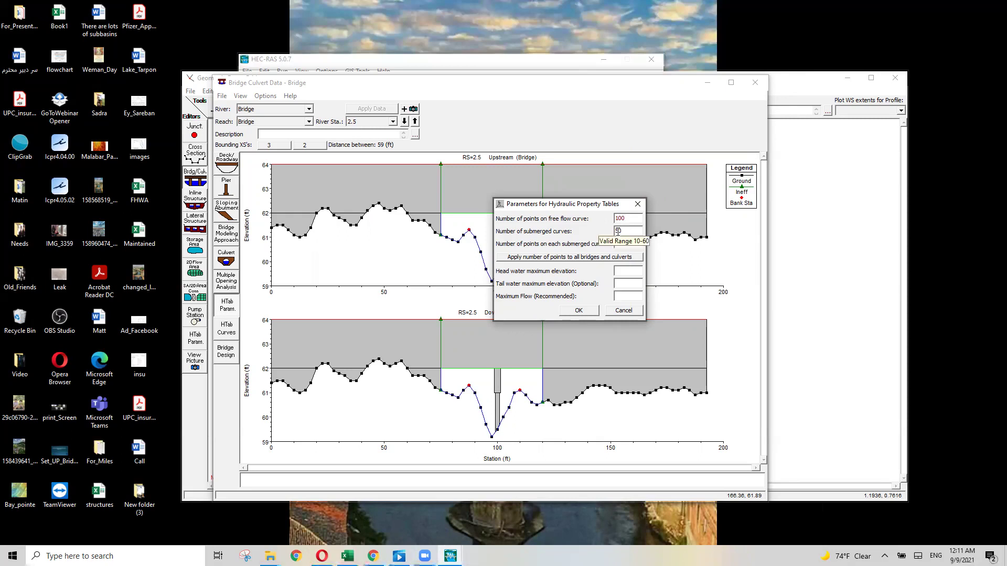
text(5)
text(0)
key(BackSpace)
key(BackSpace)
text(6)
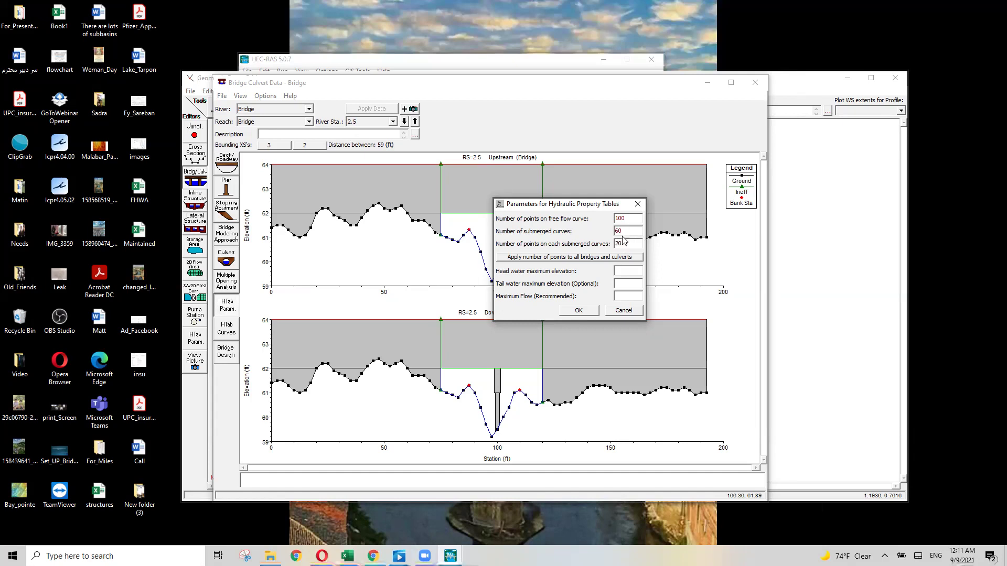
double_click(618, 244)
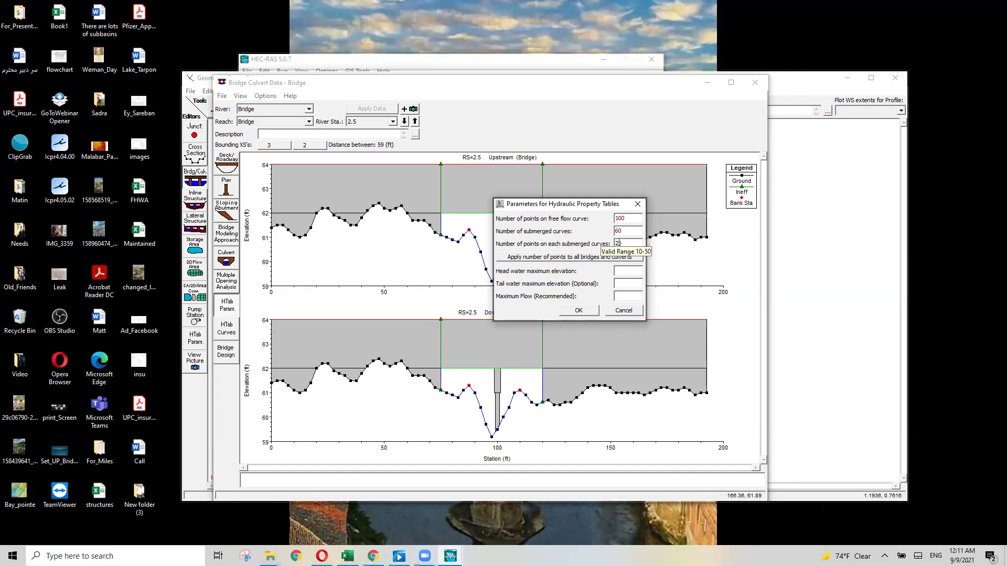
double_click(618, 244)
text(50)
key(Tab)
key(Tab)
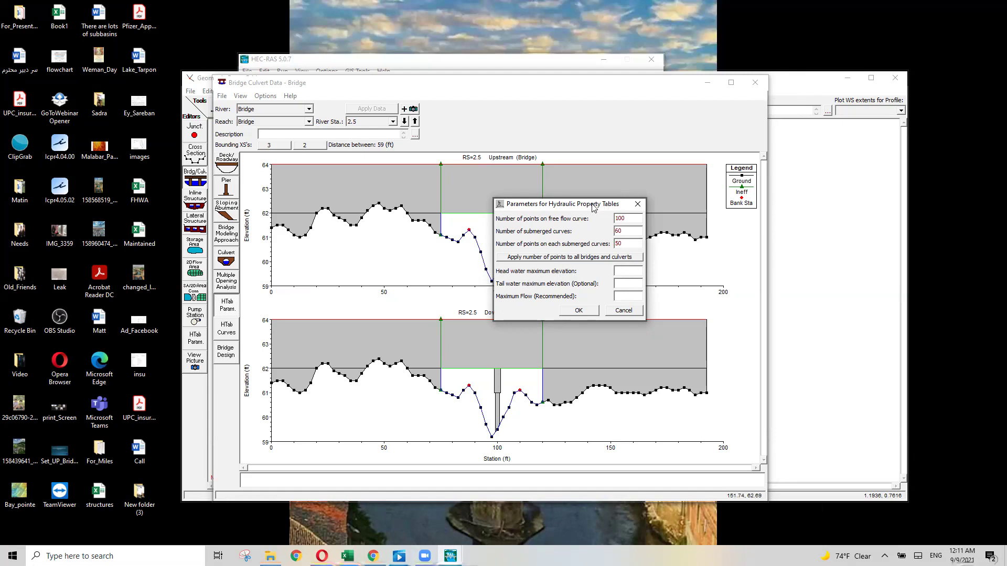
Set the head water maximum elevation to 70 and the maximum flow to 5000, accept, and close the bridge data editor
drag(594, 208, 639, 182)
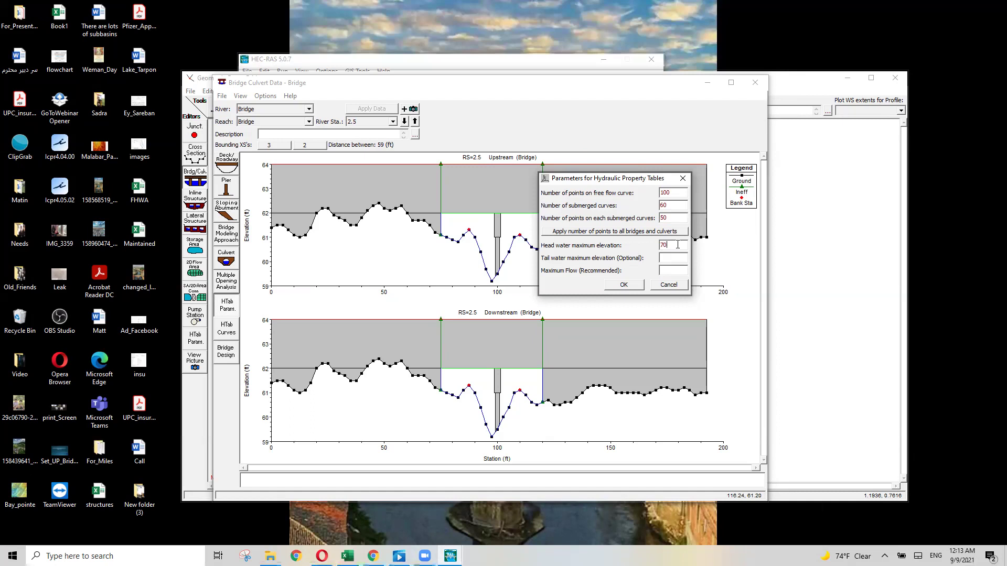
click(673, 271)
click(668, 271)
text(5000)
click(624, 285)
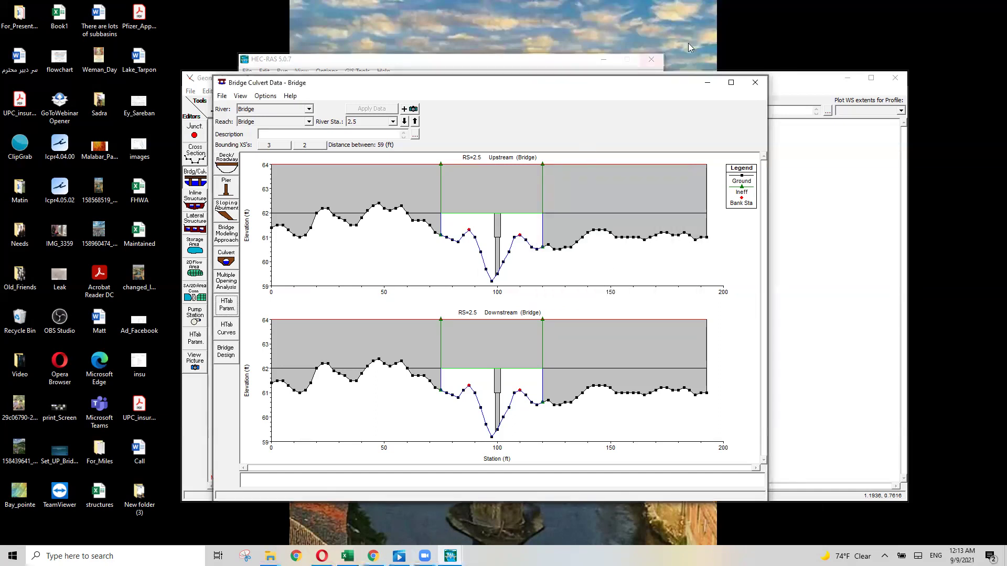
click(751, 84)
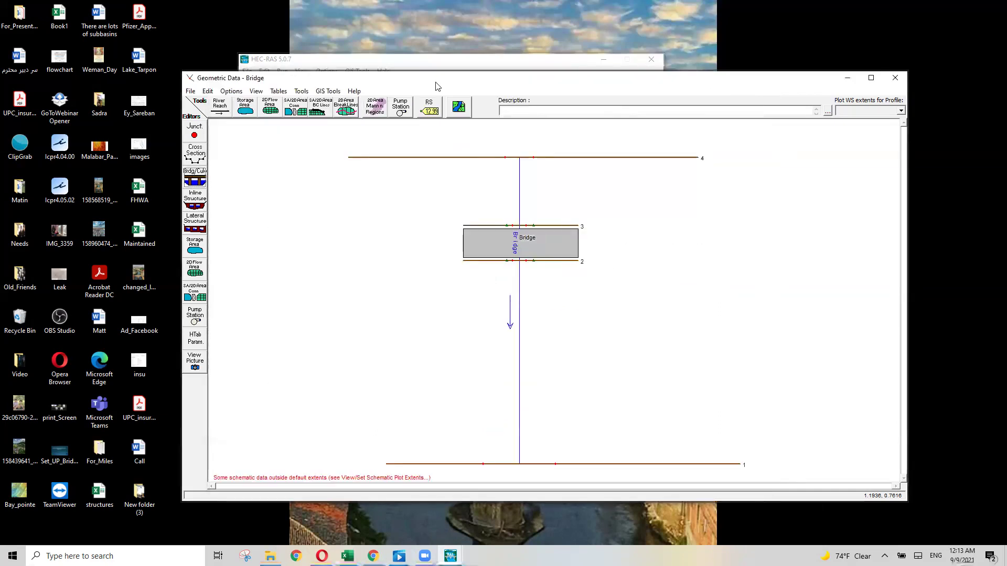
drag(436, 79, 402, 79)
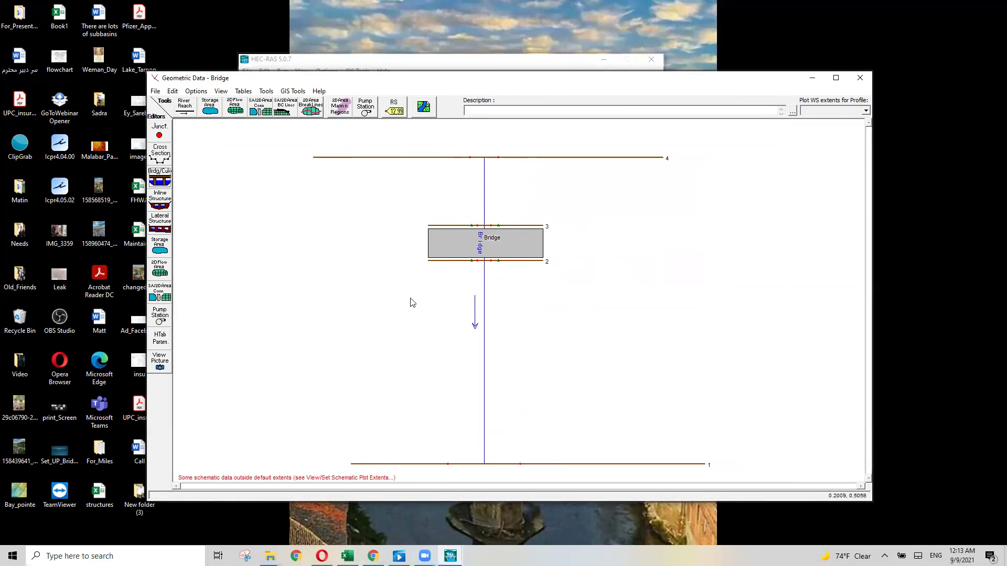
Save the bridge geometry data and close the geometric data editor
click(156, 91)
click(173, 129)
click(860, 83)
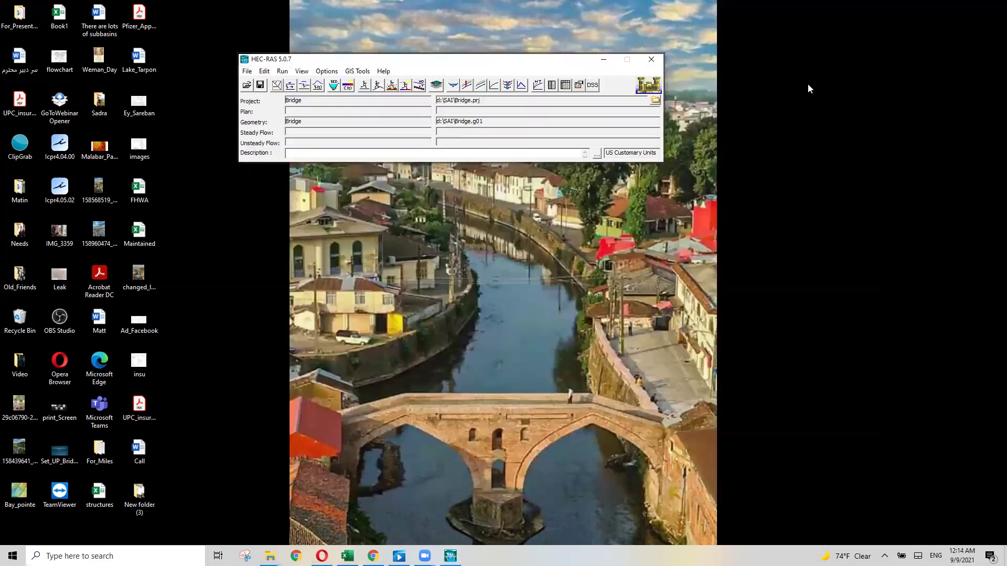
Run an unsteady flow analysis of the Bridge geometry with only the Geometry Preprocessor enabled
click(282, 72)
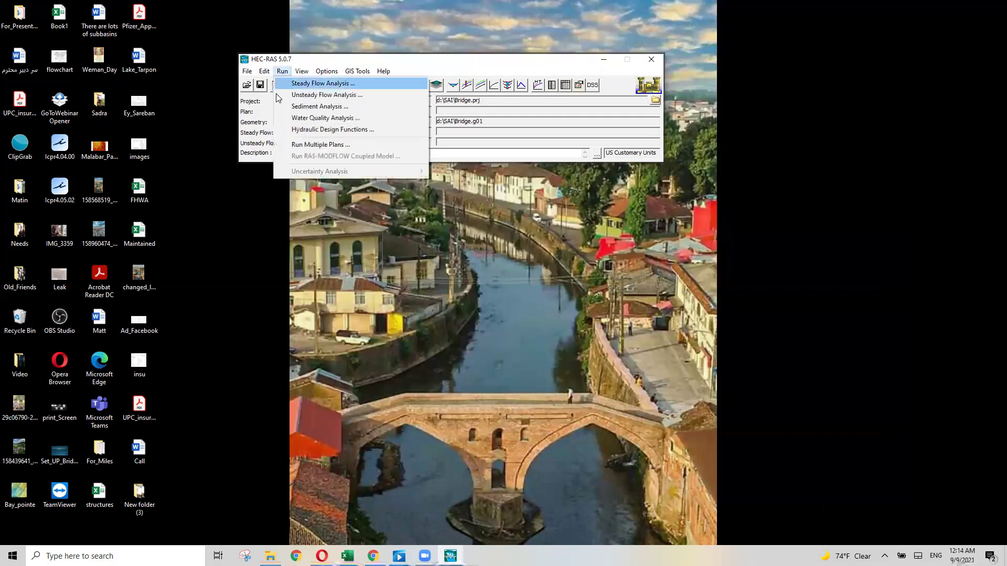
click(310, 94)
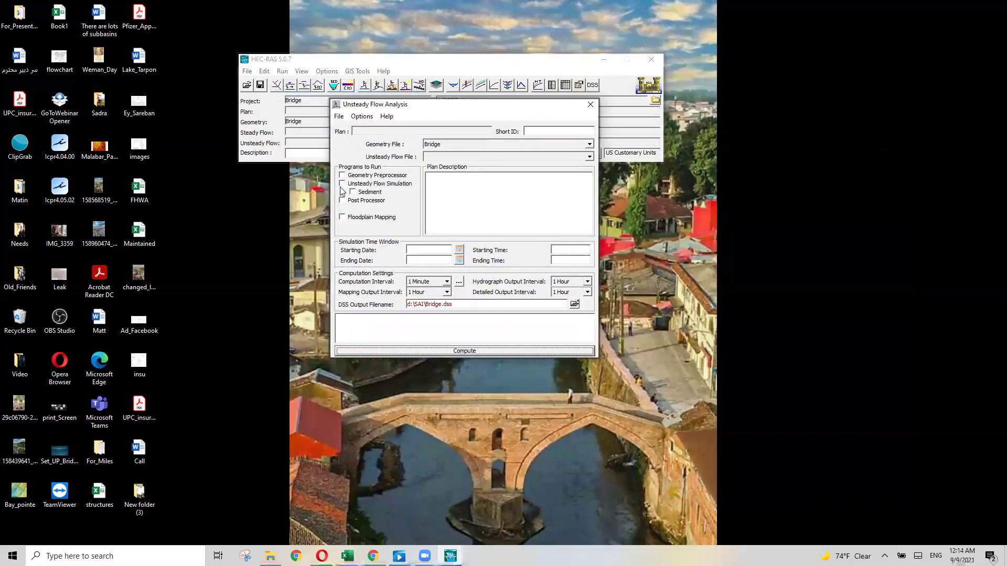
click(343, 175)
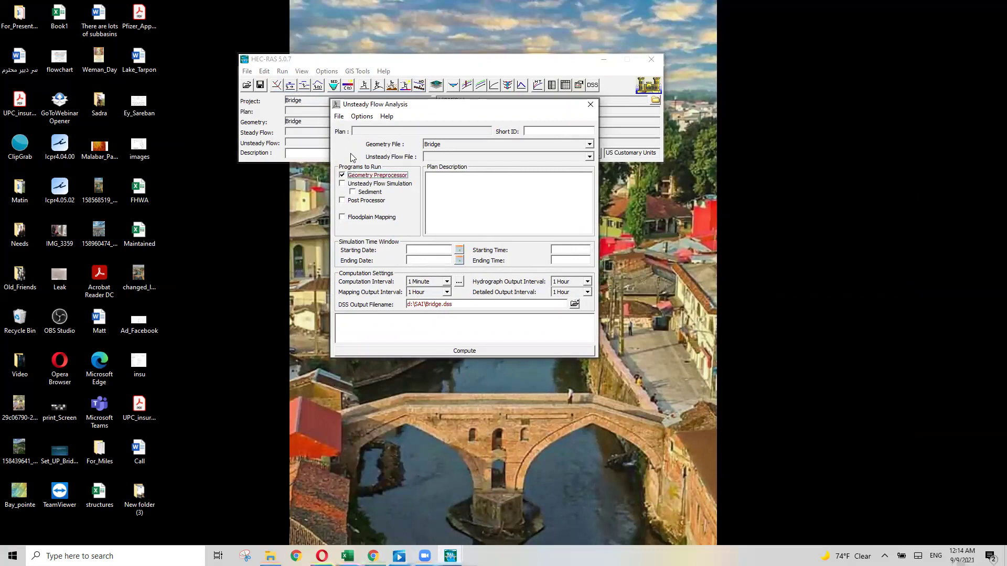
click(463, 353)
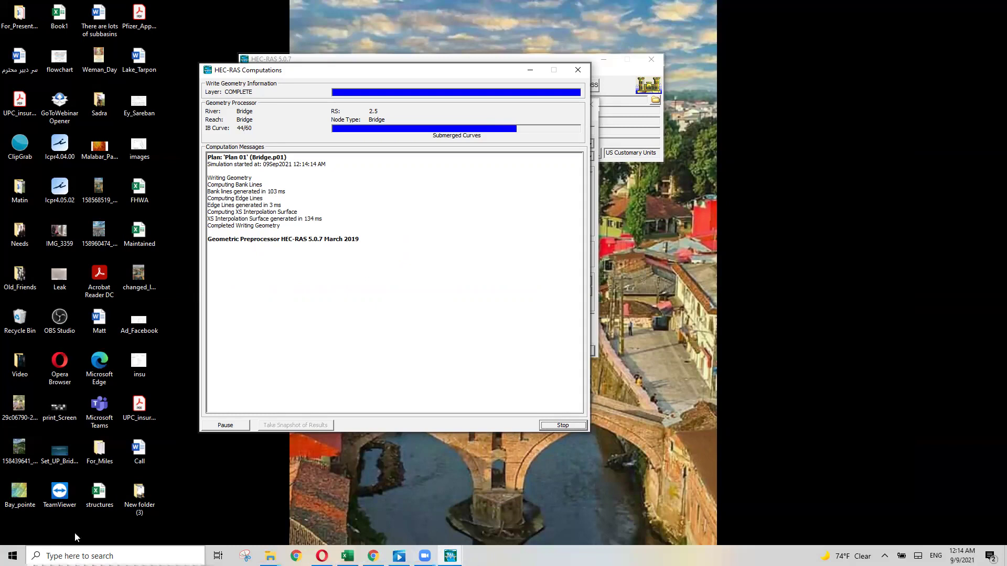
Find and launch the Icpr4.04.00 app, and accept its prefilled authorization
click(84, 556)
text(icp)
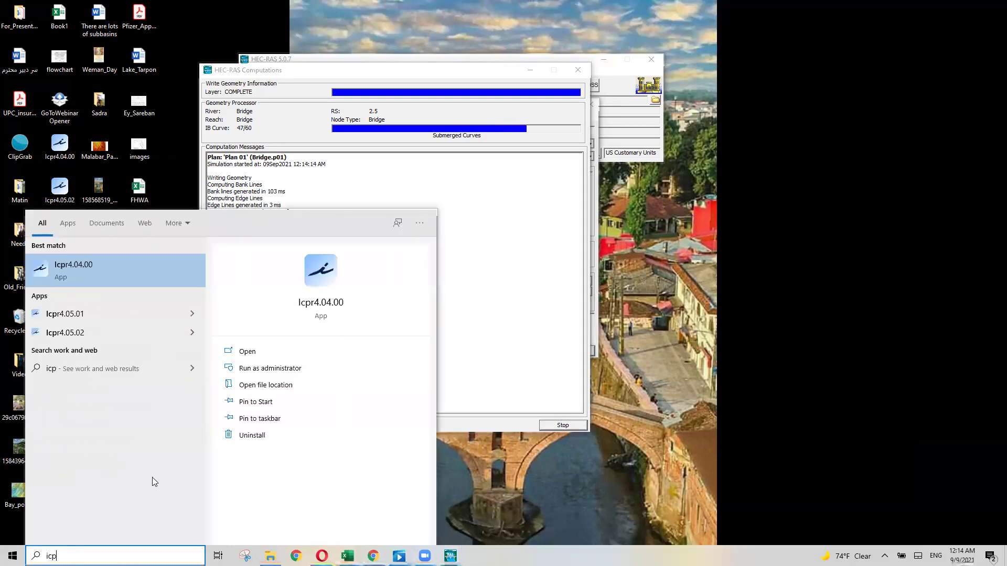
click(95, 269)
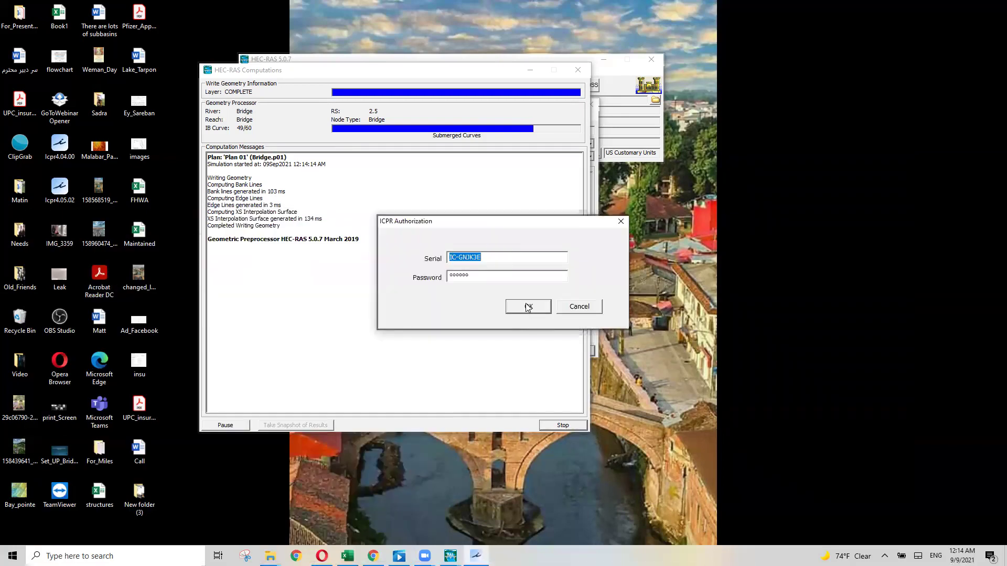
click(525, 307)
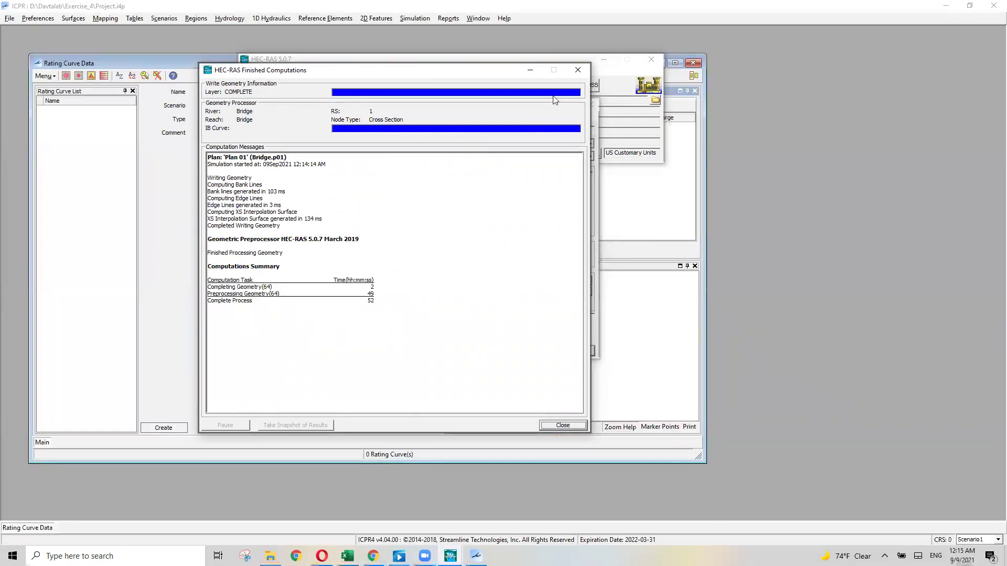
Close the finished computation and analysis windows, and copy the full HTab Curves table of the bridge at station 2.5
click(583, 71)
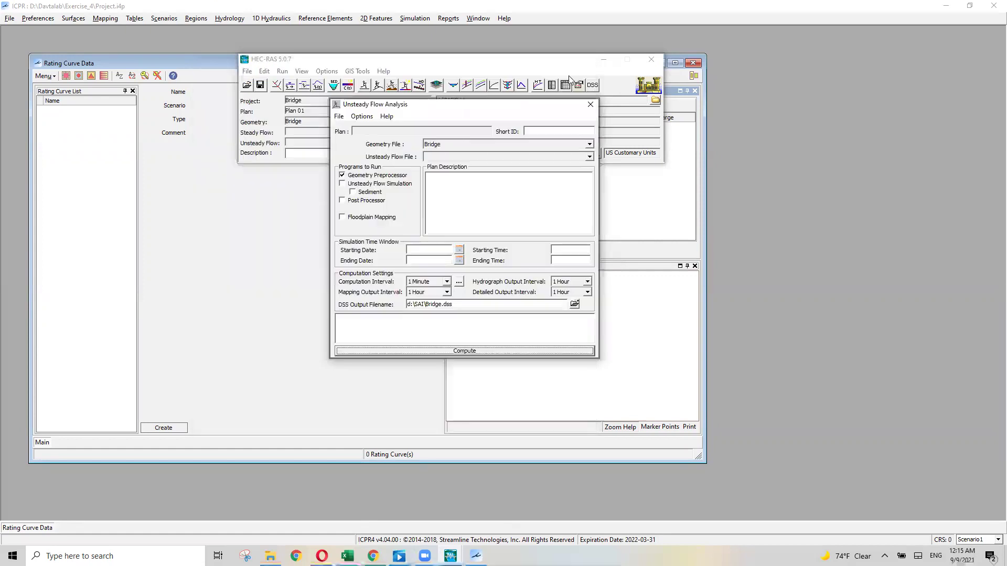
click(590, 104)
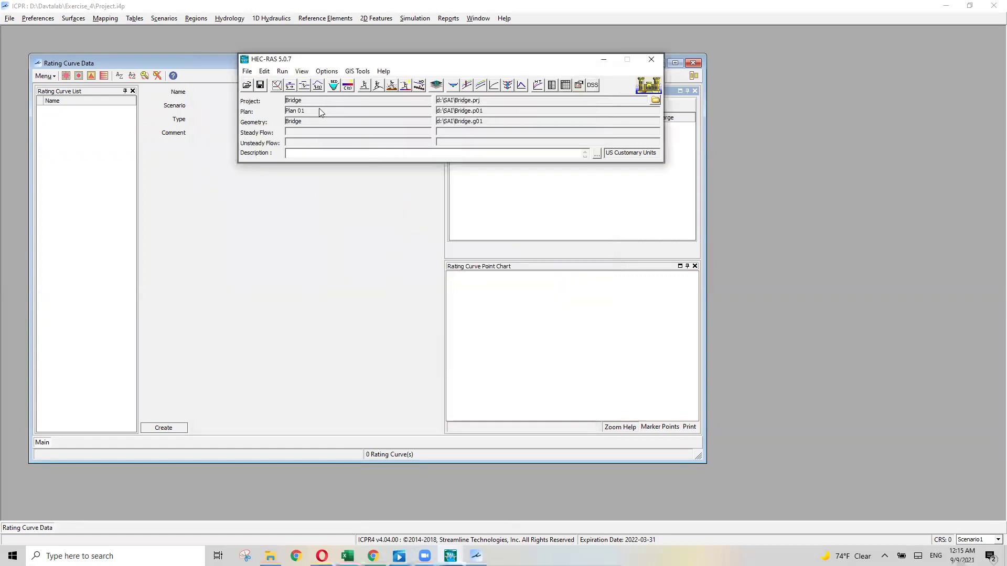
click(277, 85)
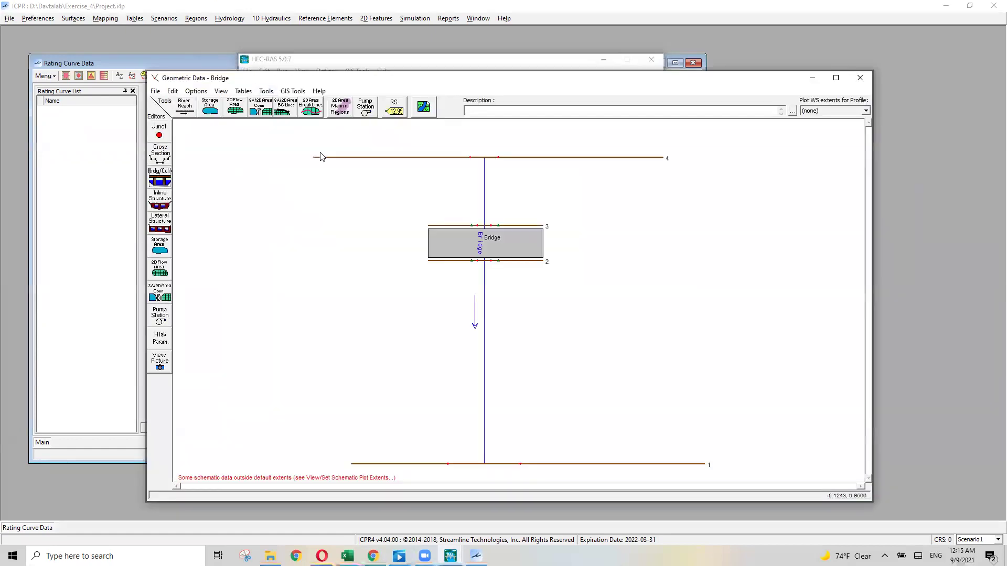
click(159, 181)
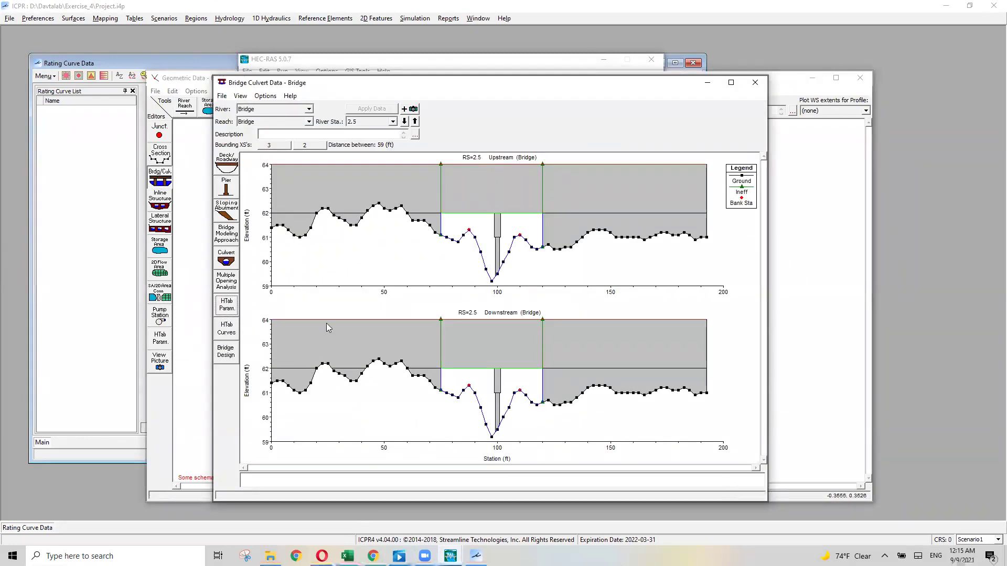
click(228, 330)
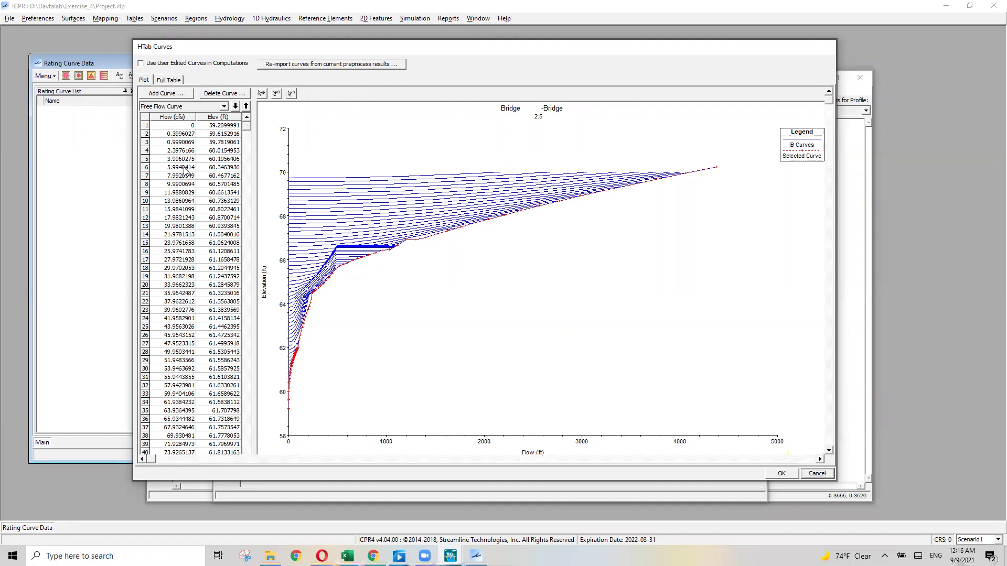
click(167, 80)
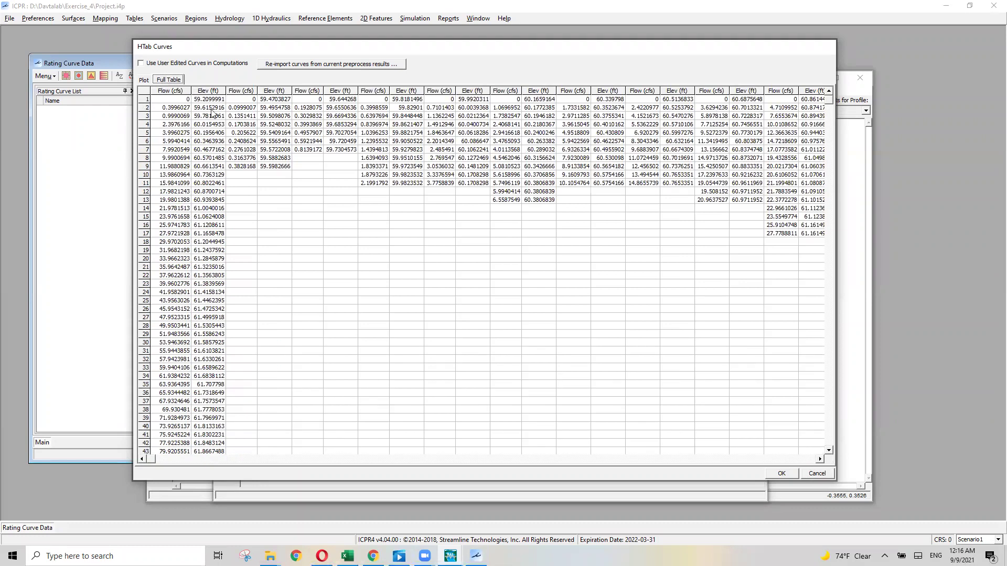
click(146, 94)
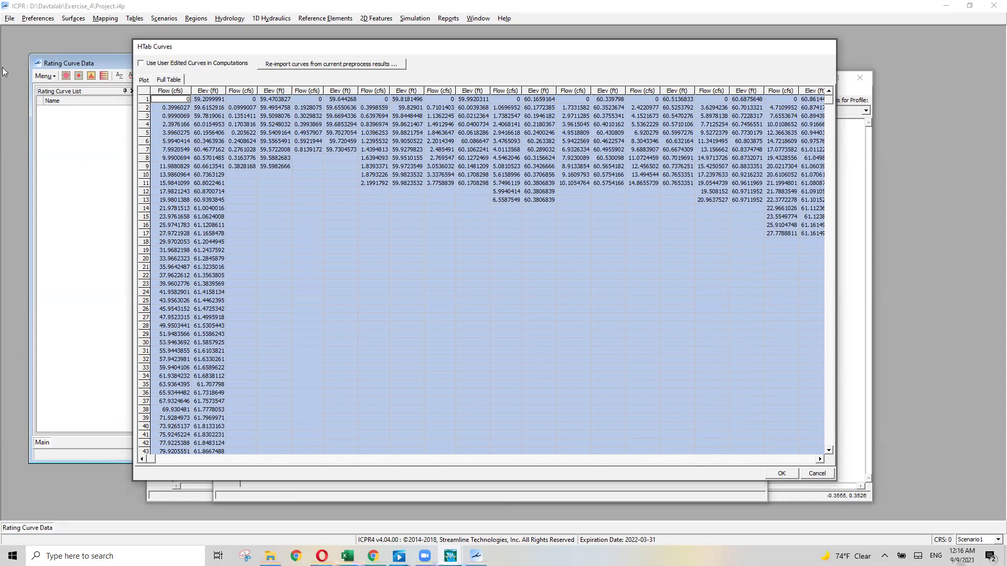
Switch to ICPR, close the existing Rating Curve Data window, and reopen the rating curves operating table
click(62, 65)
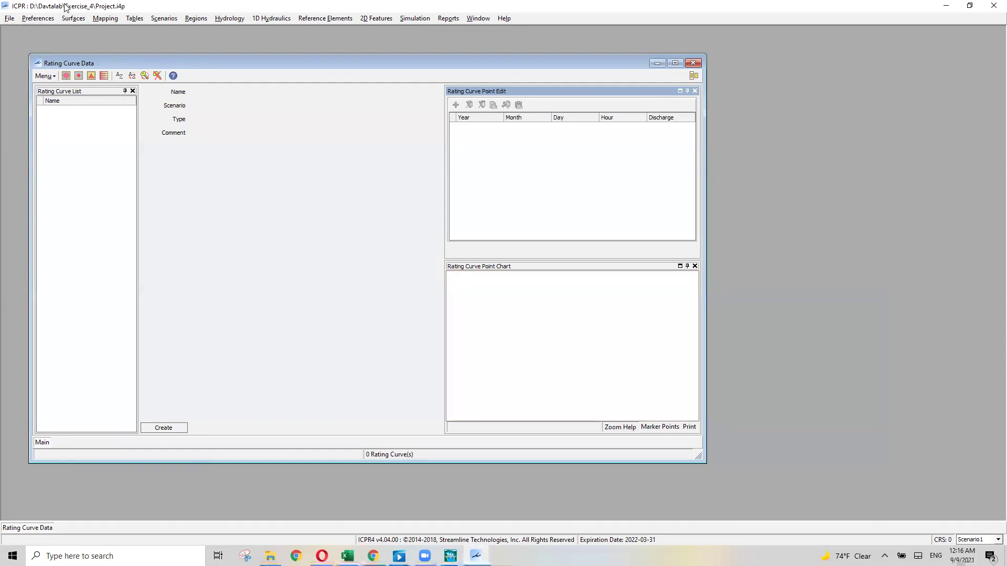
click(693, 62)
click(268, 19)
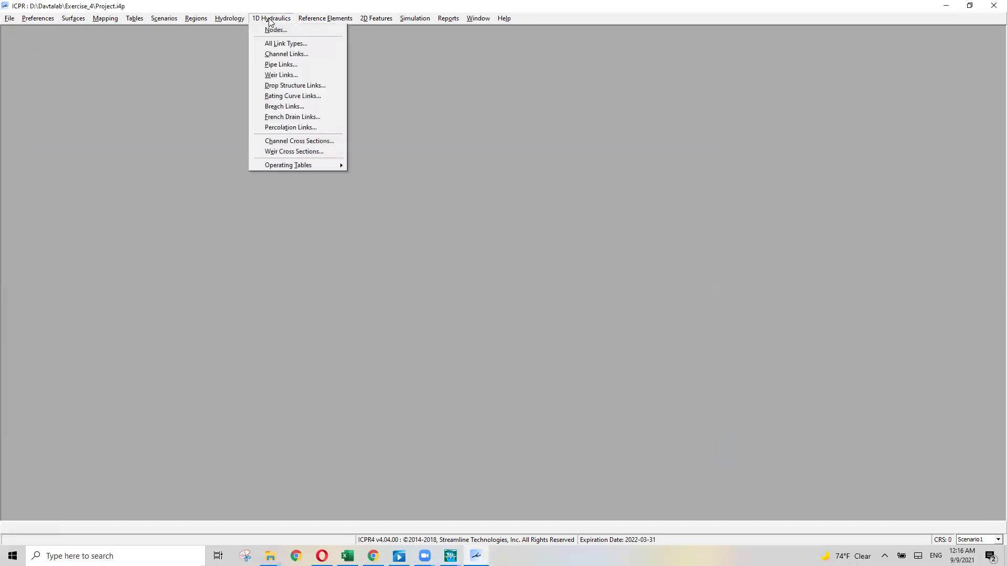
mouse_move(280, 166)
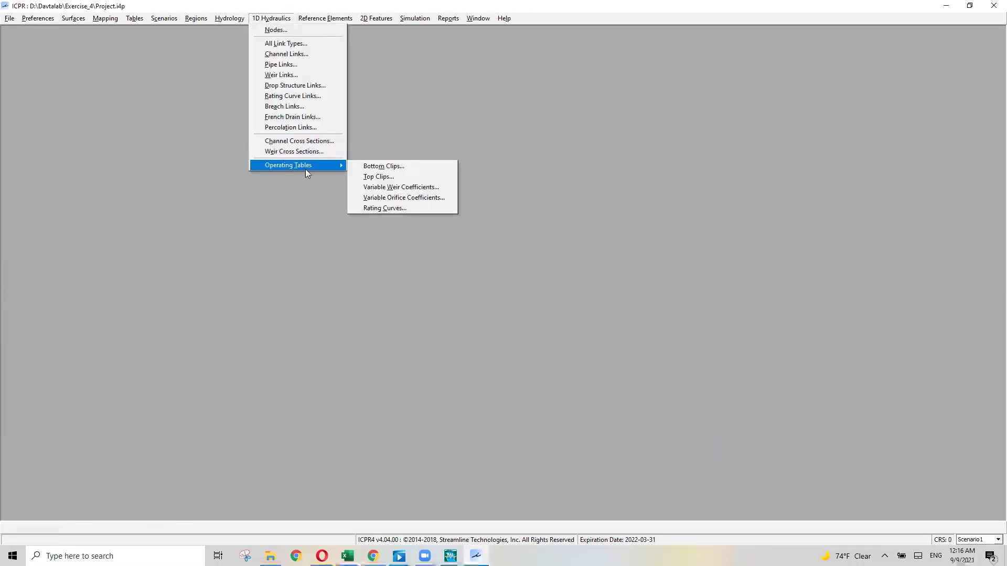
click(390, 209)
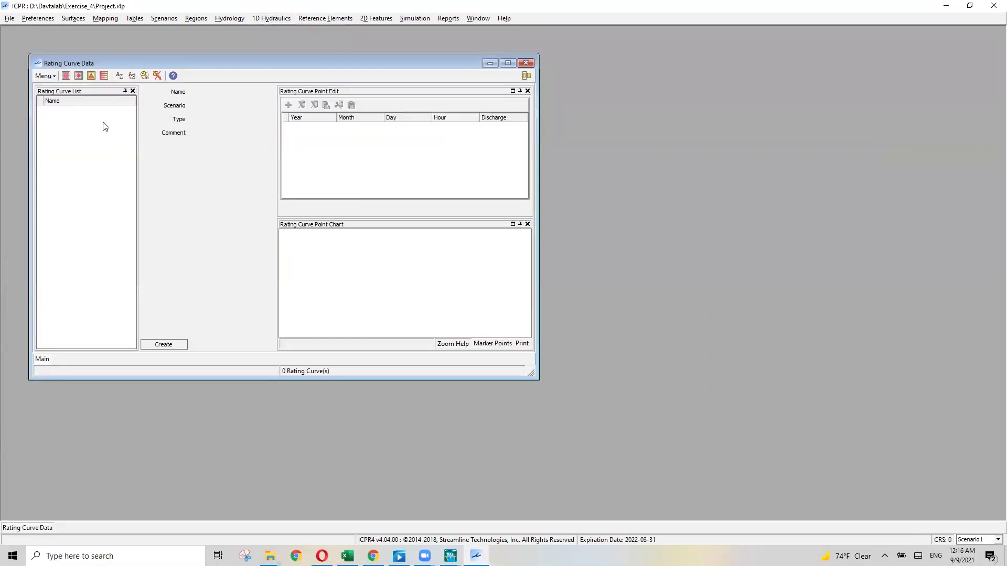
Create a rating curve named Brdge in Scenario1 and set its type to Family of Curves
click(164, 347)
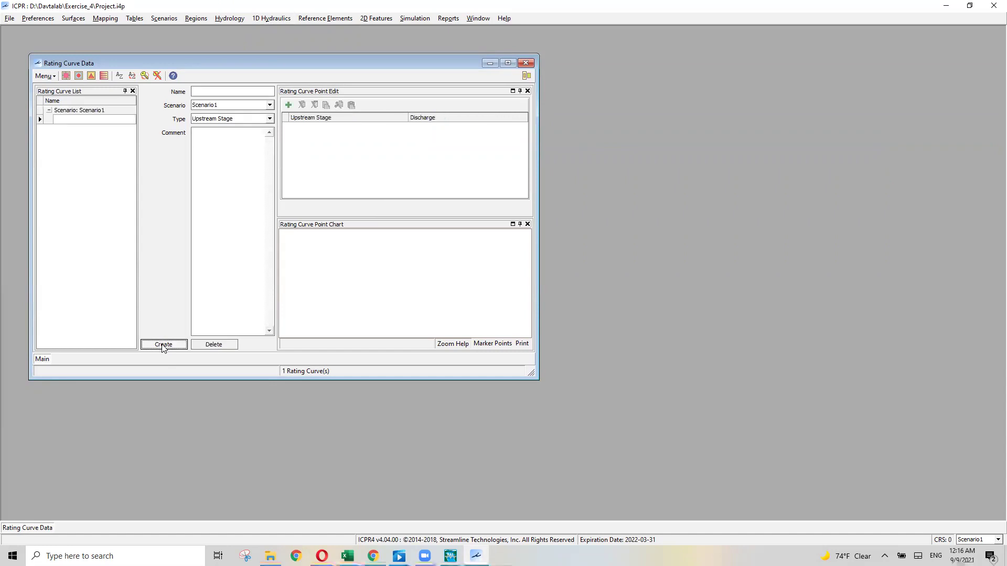
click(63, 121)
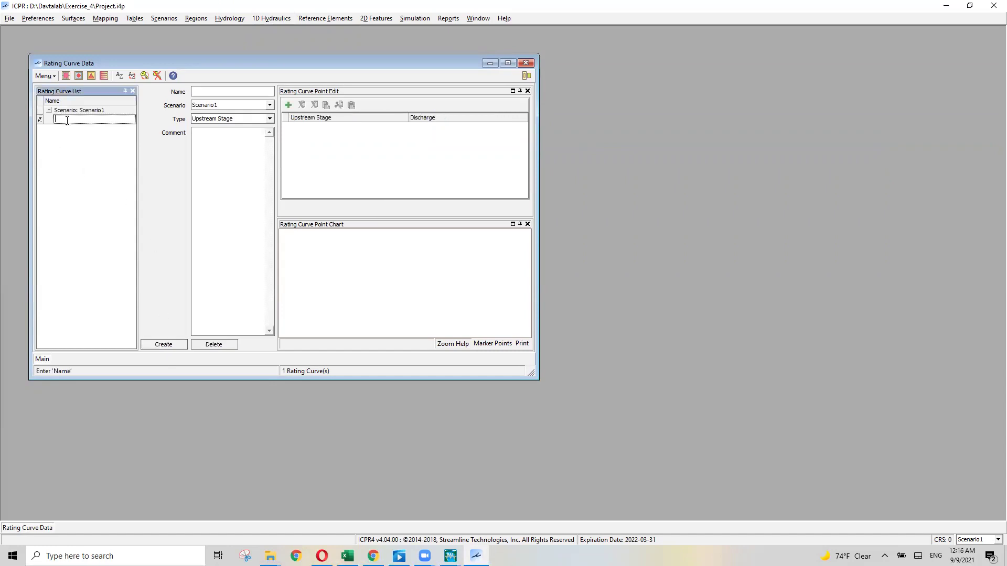
text(Brdge)
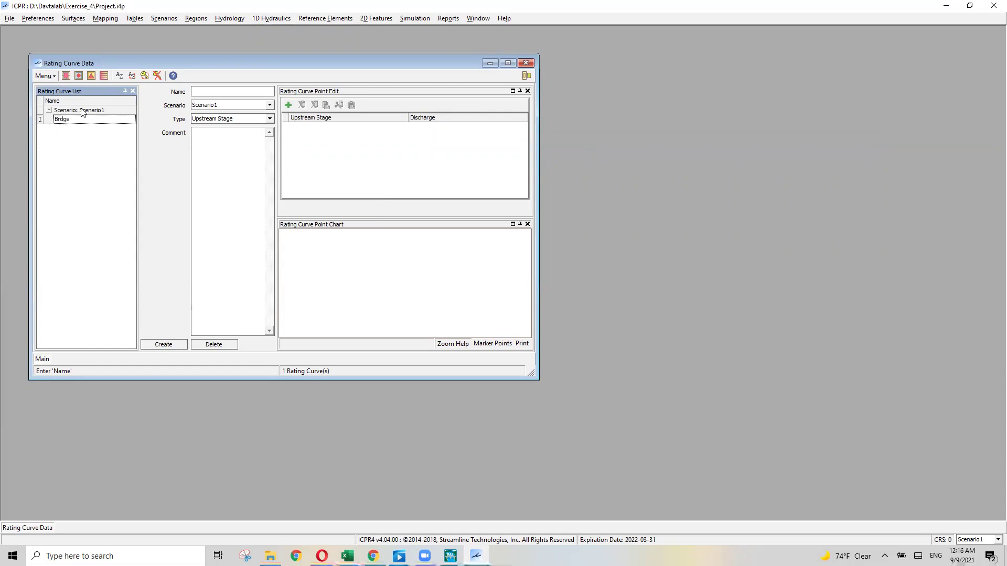
click(269, 120)
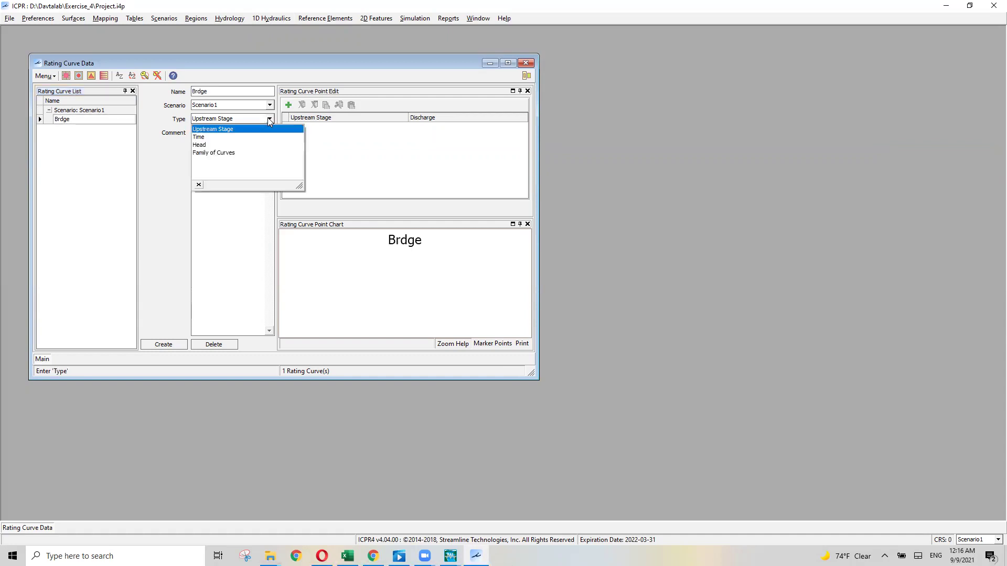
click(207, 153)
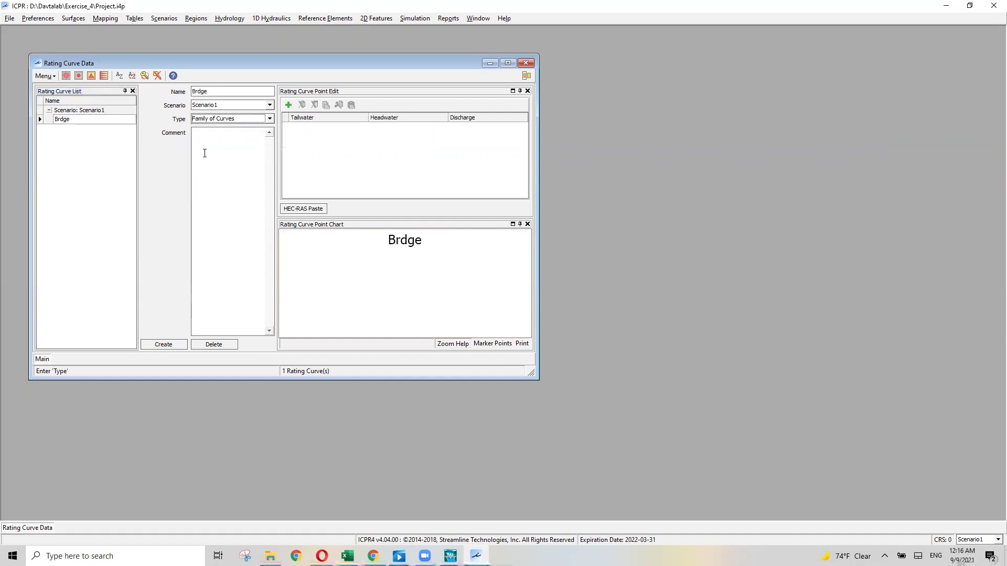
Paste the copied HEC-RAS curves into the Brdge rating curve, and enlarge and reposition the data window
click(302, 209)
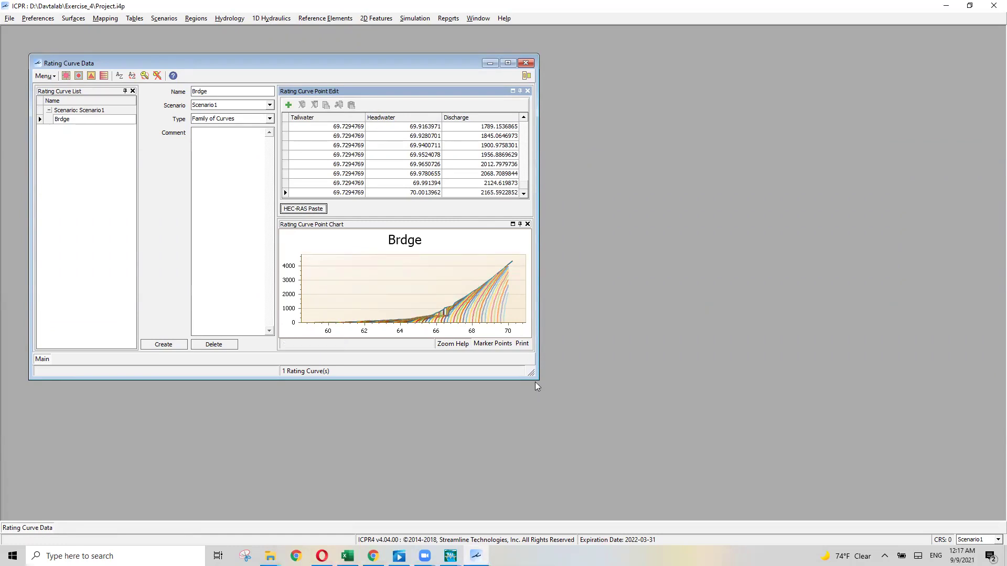
drag(535, 379, 610, 420)
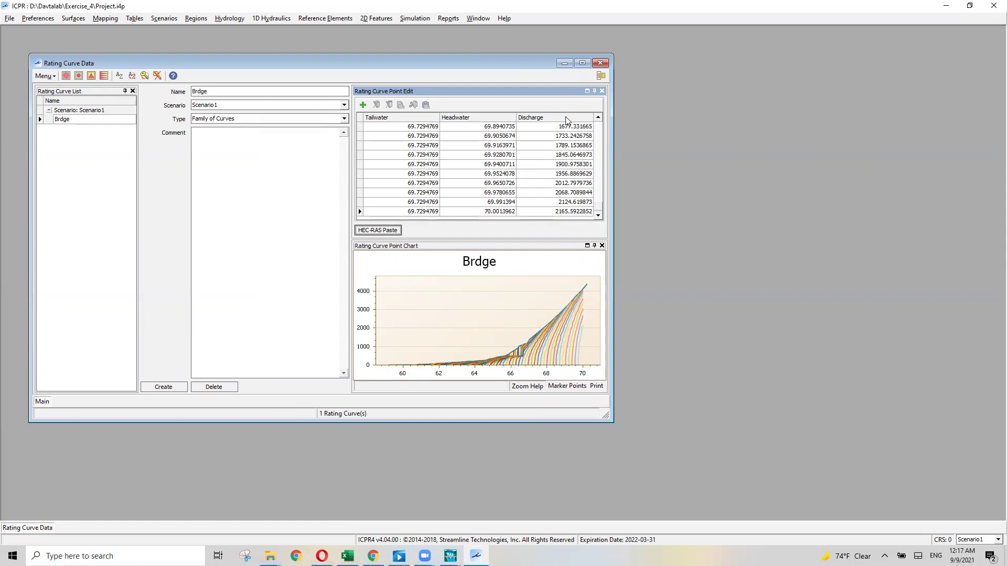
drag(504, 57, 547, 48)
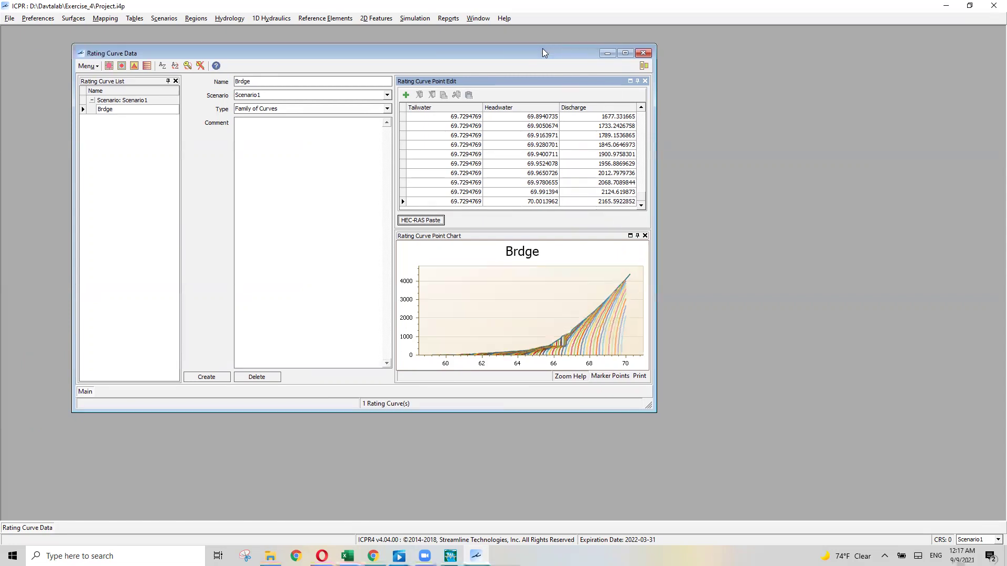